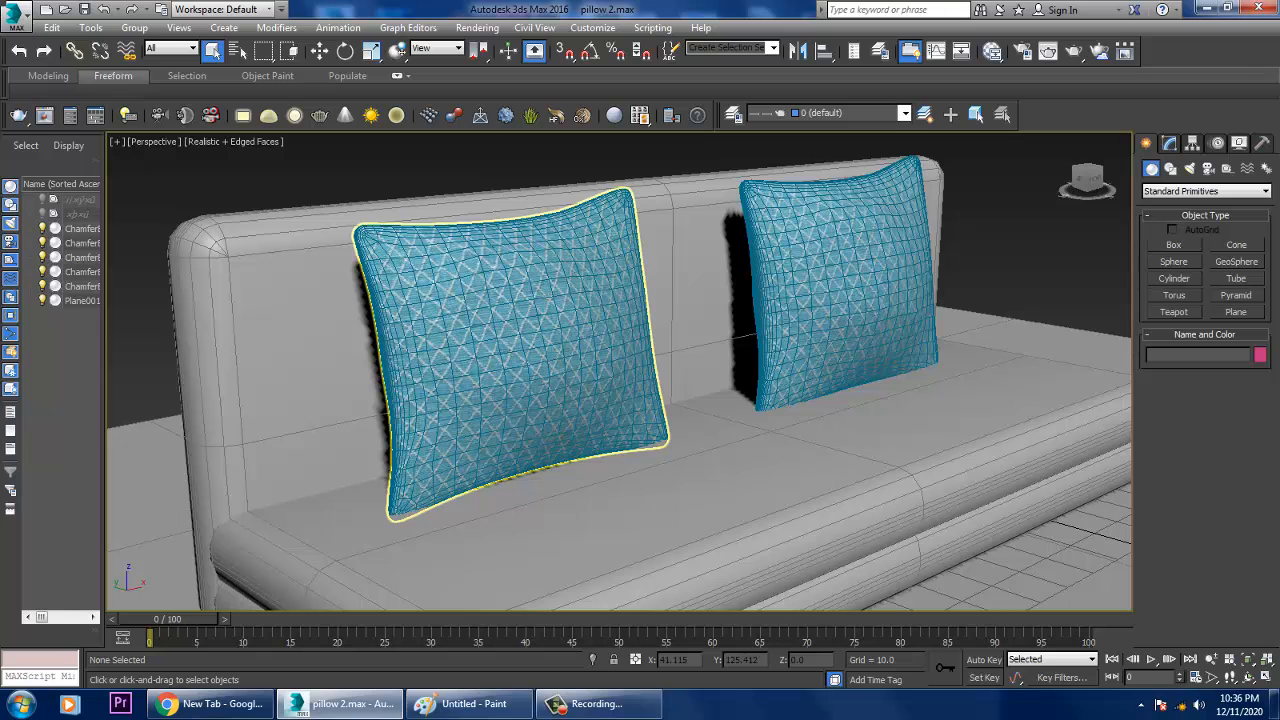
Raise the front-left pillow straight up off the sofa seat to a Z position of about 64
{"action": "left_click", "coordinate": [510, 350]}
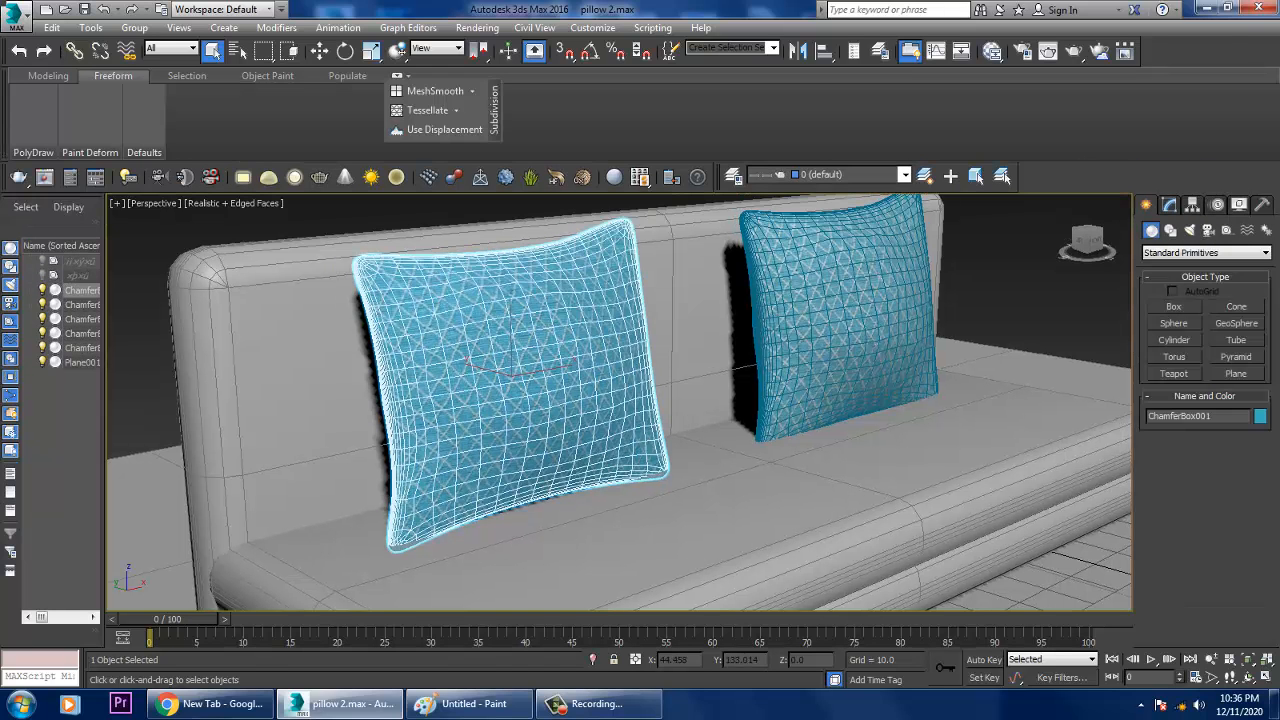
{"action": "scroll", "coordinate": [619, 402], "scroll_direction": "down", "scroll_amount": 5}
{"action": "scroll", "coordinate": [619, 402], "scroll_direction": "up", "scroll_amount": 5}
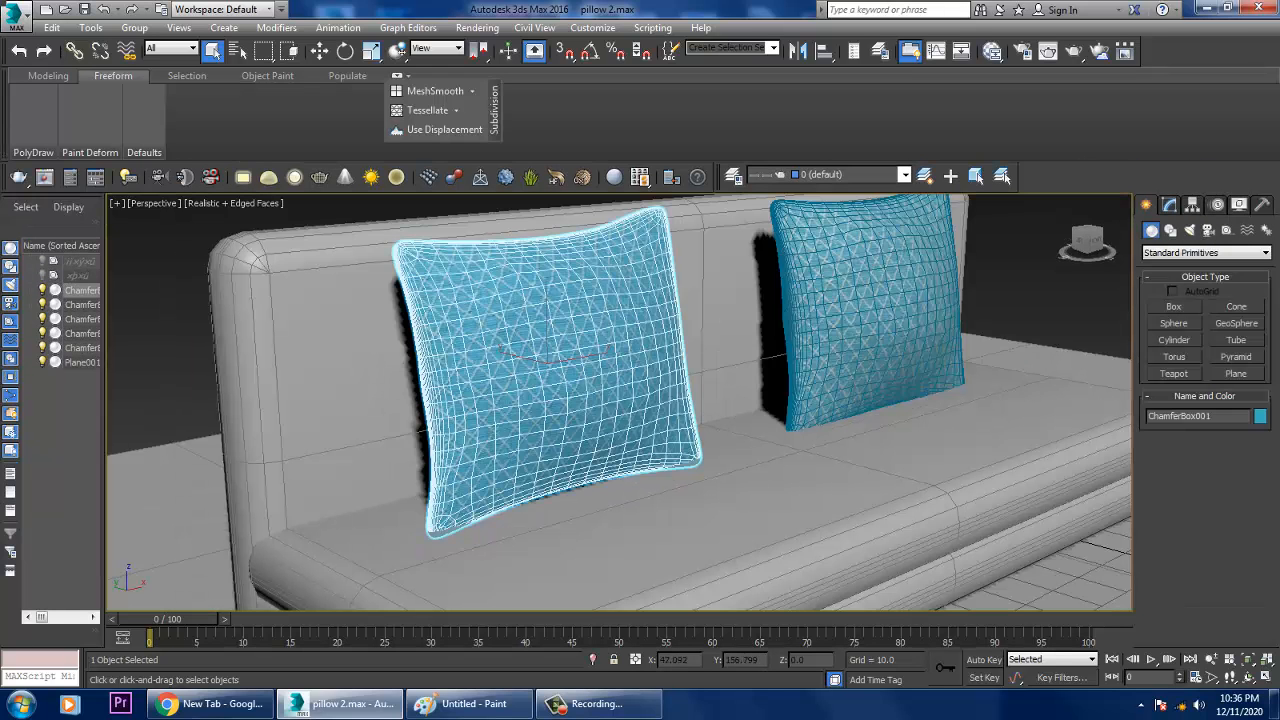
{"action": "mouse_move", "coordinate": [619, 402]}
{"action": "middle_mouse_down", "text": "alt"}
{"action": "mouse_move", "coordinate": [680, 410]}
{"action": "mouse_move", "coordinate": [595, 400]}
{"action": "middle_mouse_up", "text": "alt"}
{"action": "scroll", "coordinate": [595, 400], "scroll_direction": "down", "scroll_amount": 5}
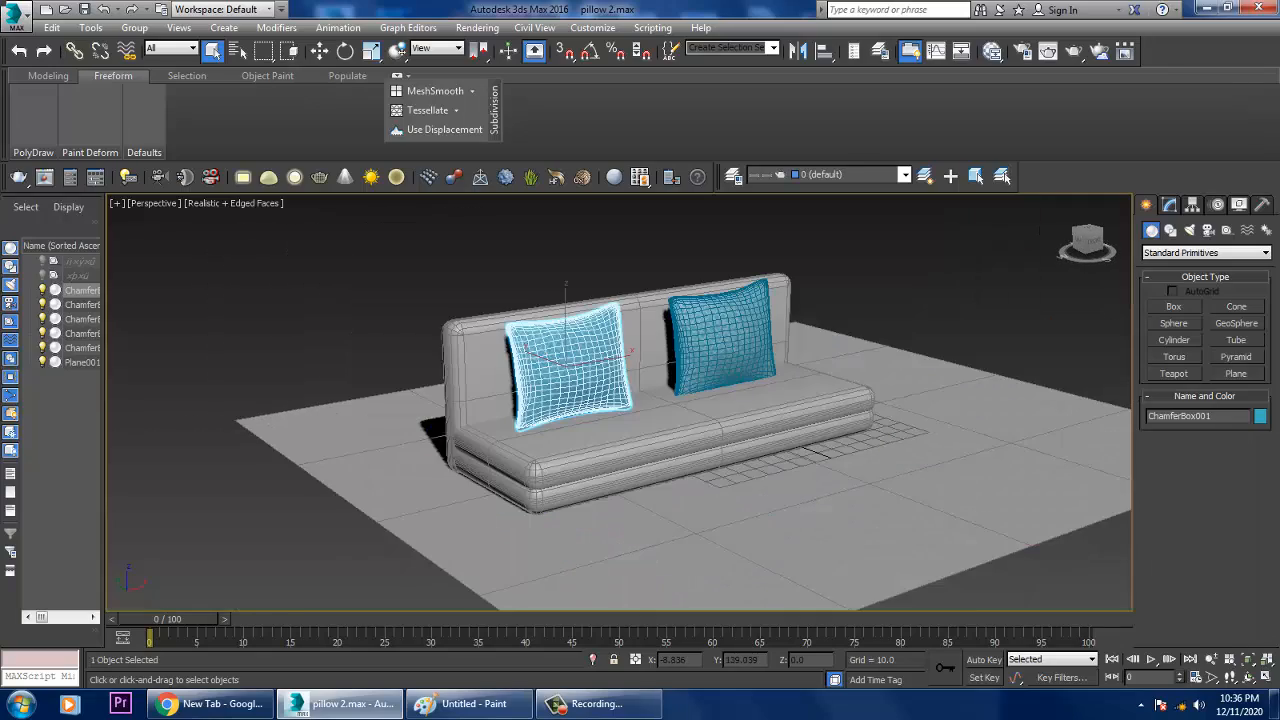
{"action": "scroll", "coordinate": [595, 400], "scroll_direction": "up", "scroll_amount": 5}
{"action": "key", "text": "w"}
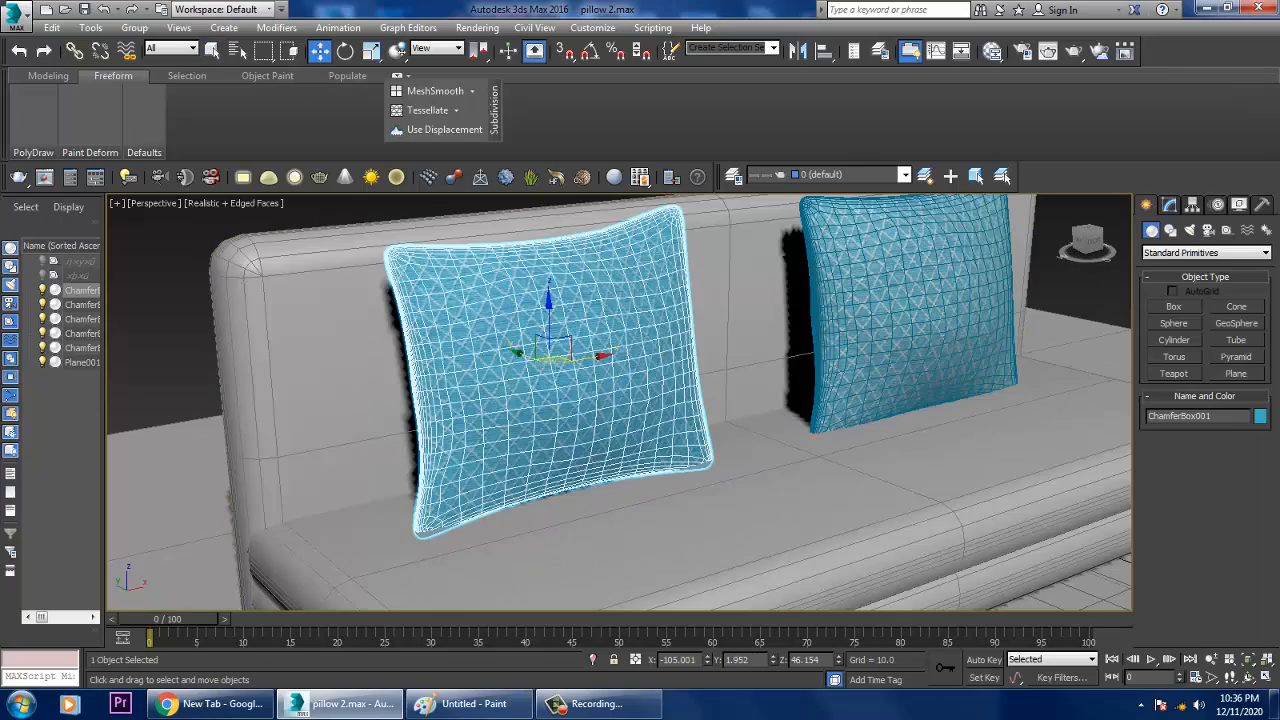
{"action": "scroll", "coordinate": [551, 408], "scroll_direction": "down", "scroll_amount": 8}
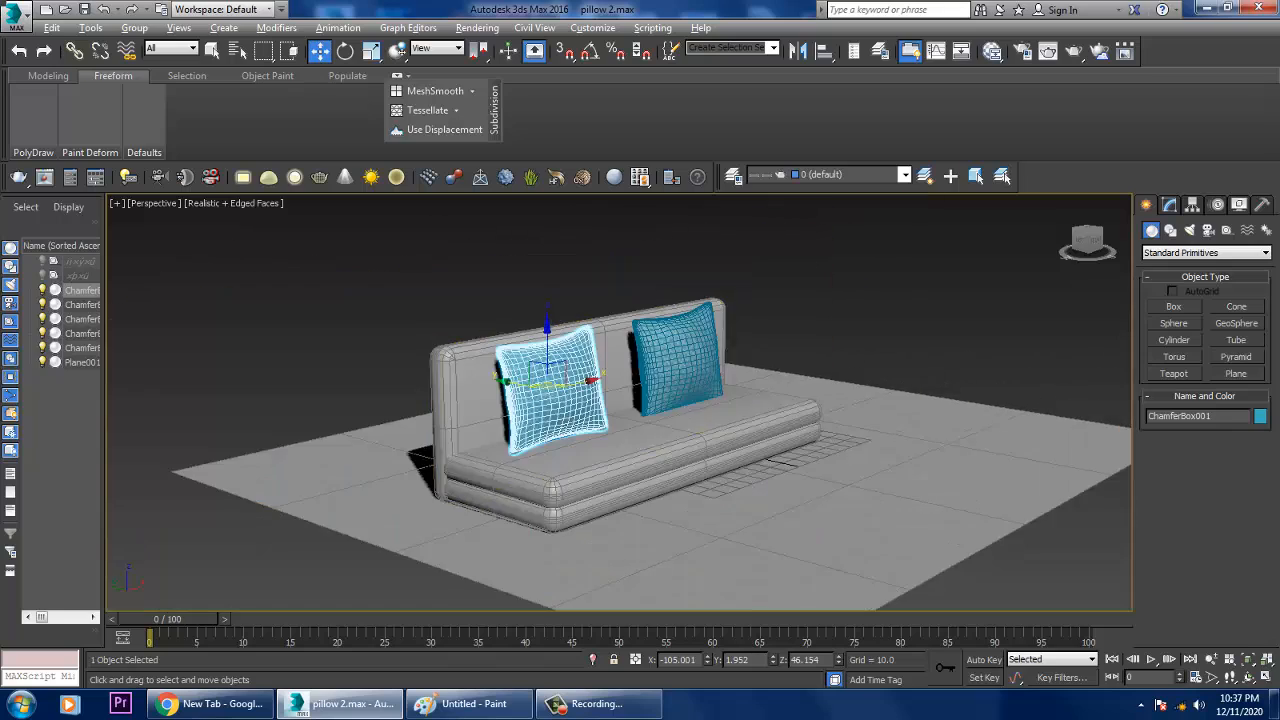
{"action": "scroll", "coordinate": [555, 440], "scroll_direction": "up", "scroll_amount": 5}
{"action": "scroll", "coordinate": [555, 440], "scroll_direction": "down", "scroll_amount": 5}
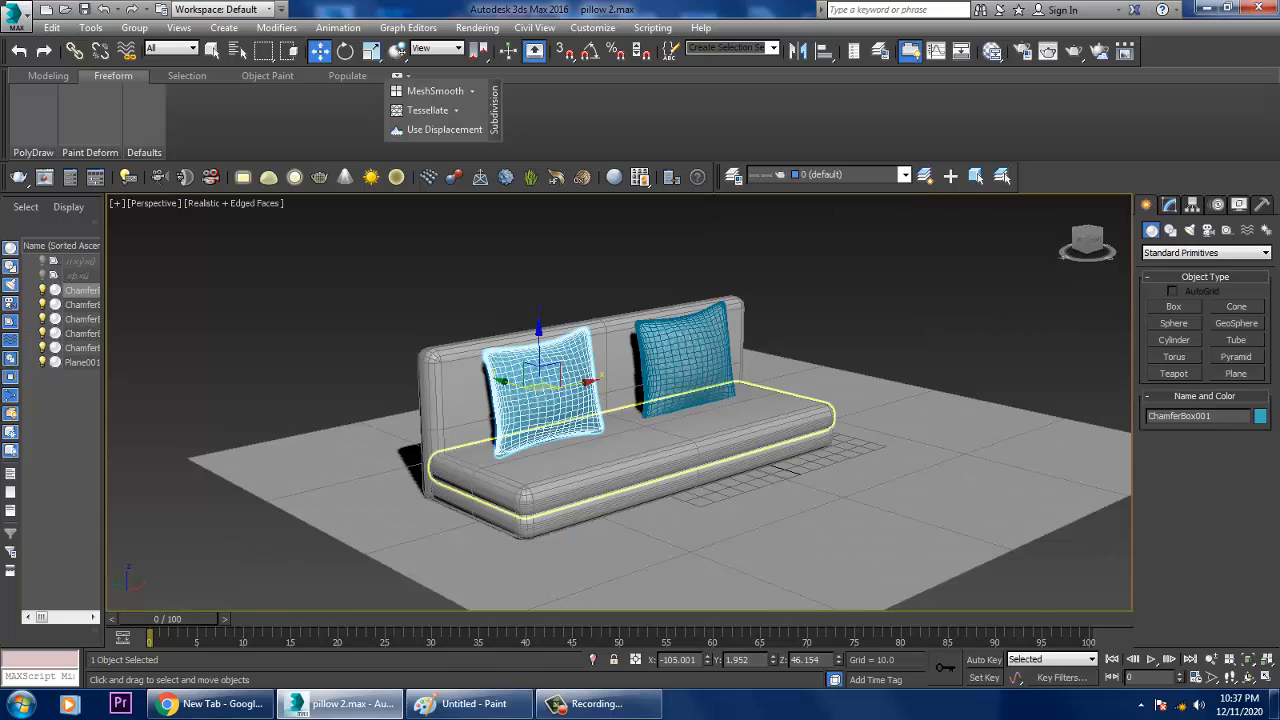
{"action": "scroll", "coordinate": [555, 440], "scroll_direction": "up", "scroll_amount": 5}
{"action": "scroll", "coordinate": [550, 452], "scroll_direction": "down", "scroll_amount": 5}
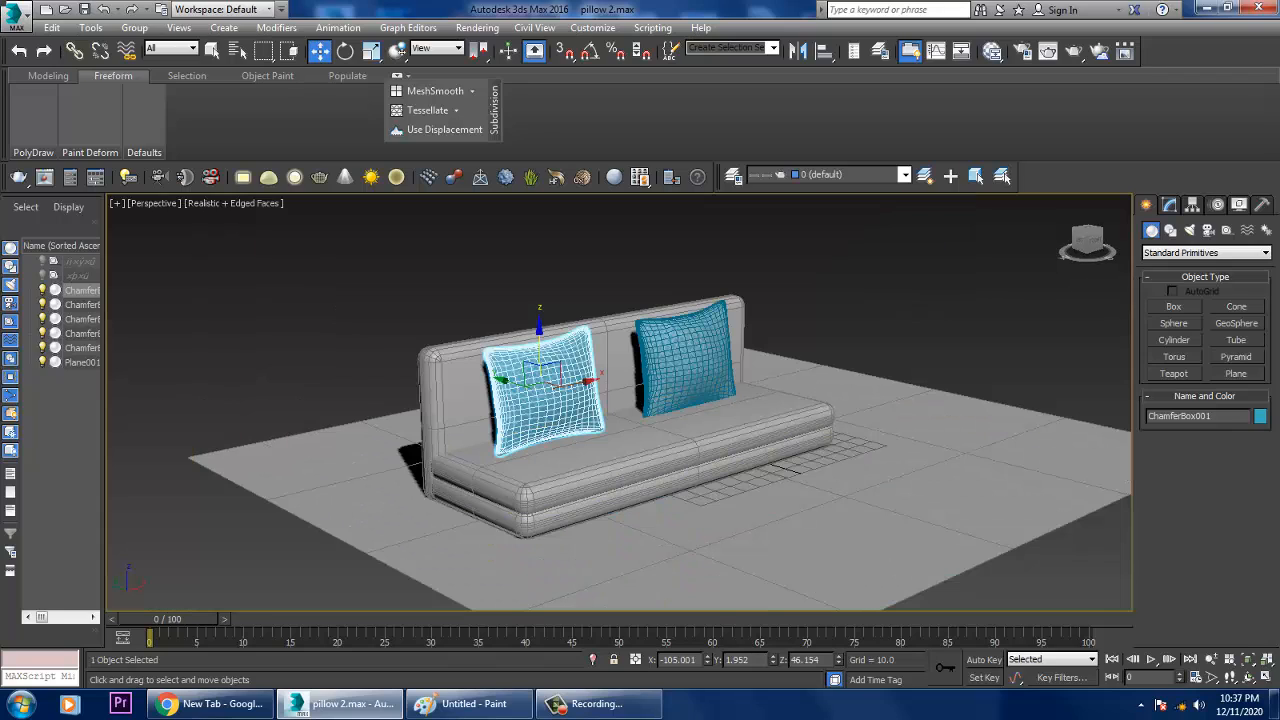
{"action": "left_click_drag", "start_coordinate": [540, 345], "coordinate": [540, 305]}
{"action": "middle_click_drag", "start_coordinate": [540, 305], "coordinate": [640, 305], "text": "alt"}
{"action": "scroll", "coordinate": [540, 340], "scroll_direction": "up", "scroll_amount": 4}
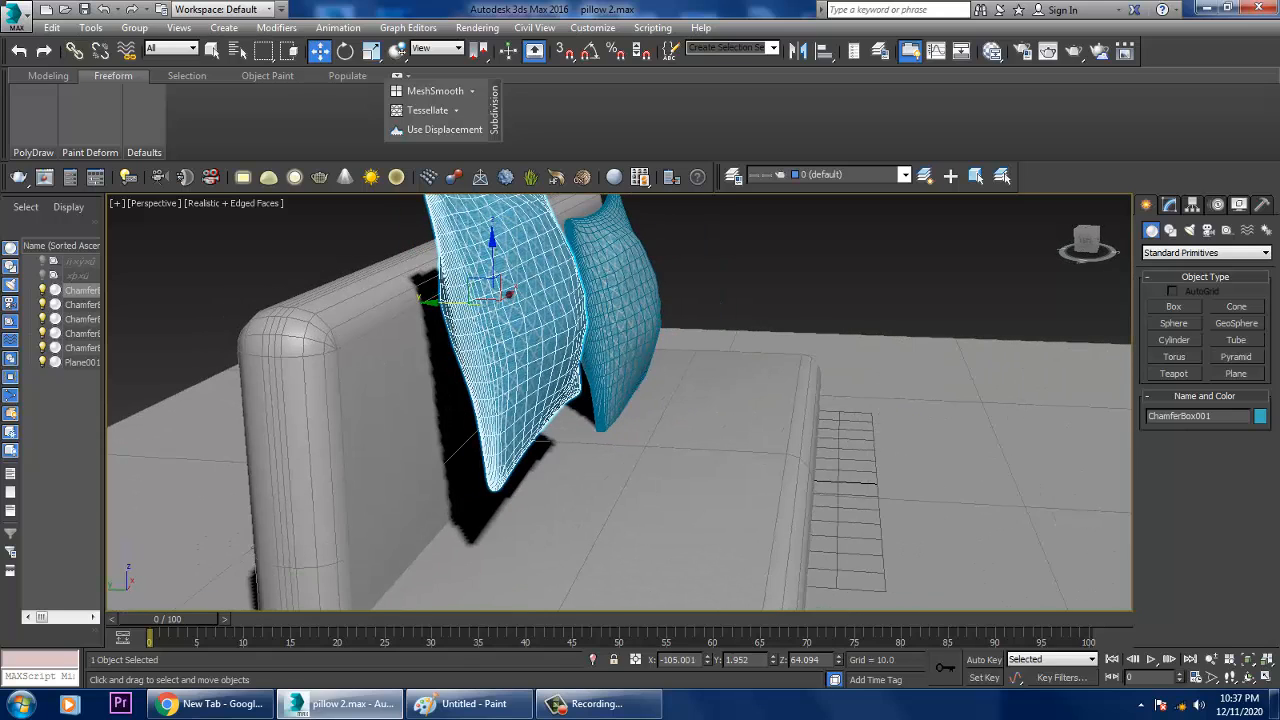
Shift the raised pillow slightly away from the backrest, to a Y position of about -2.4
{"action": "left_click_drag", "start_coordinate": [460, 302], "coordinate": [468, 306]}
{"action": "middle_click_drag", "start_coordinate": [530, 300], "coordinate": [430, 300], "text": "alt"}
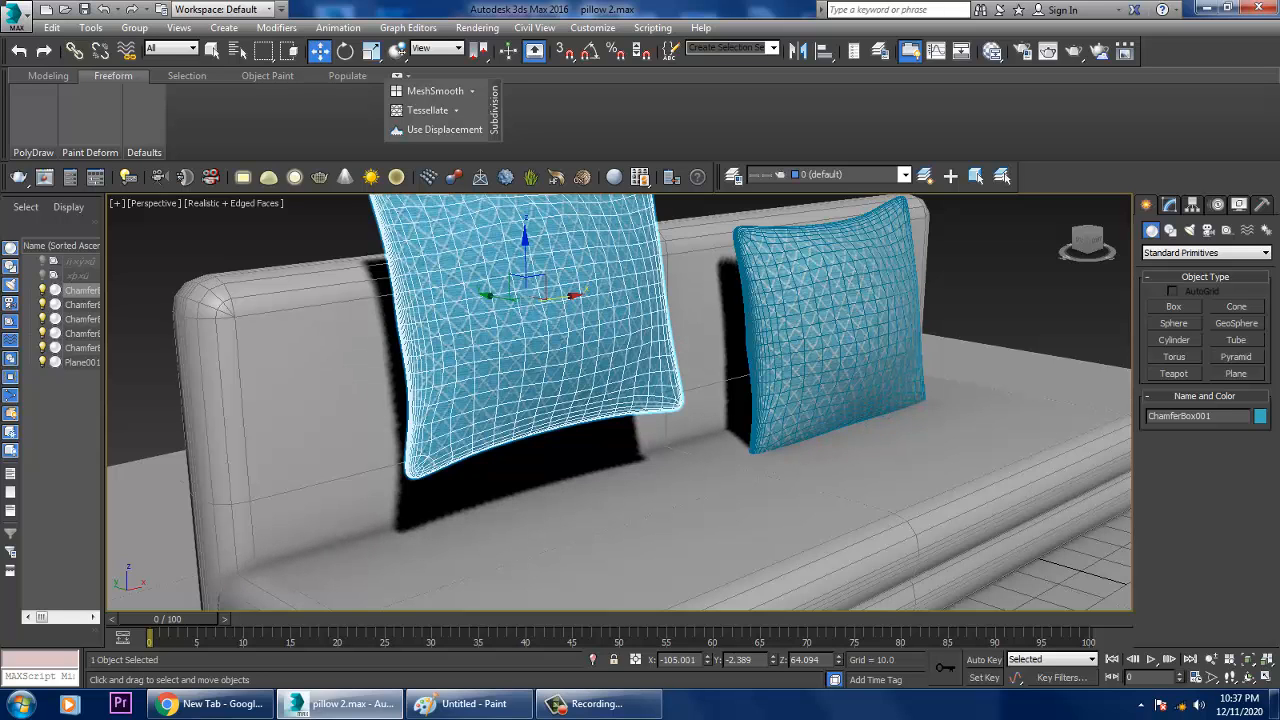
{"action": "scroll", "coordinate": [530, 320], "scroll_direction": "down", "scroll_amount": 5}
{"action": "scroll", "coordinate": [560, 392], "scroll_direction": "up", "scroll_amount": 5}
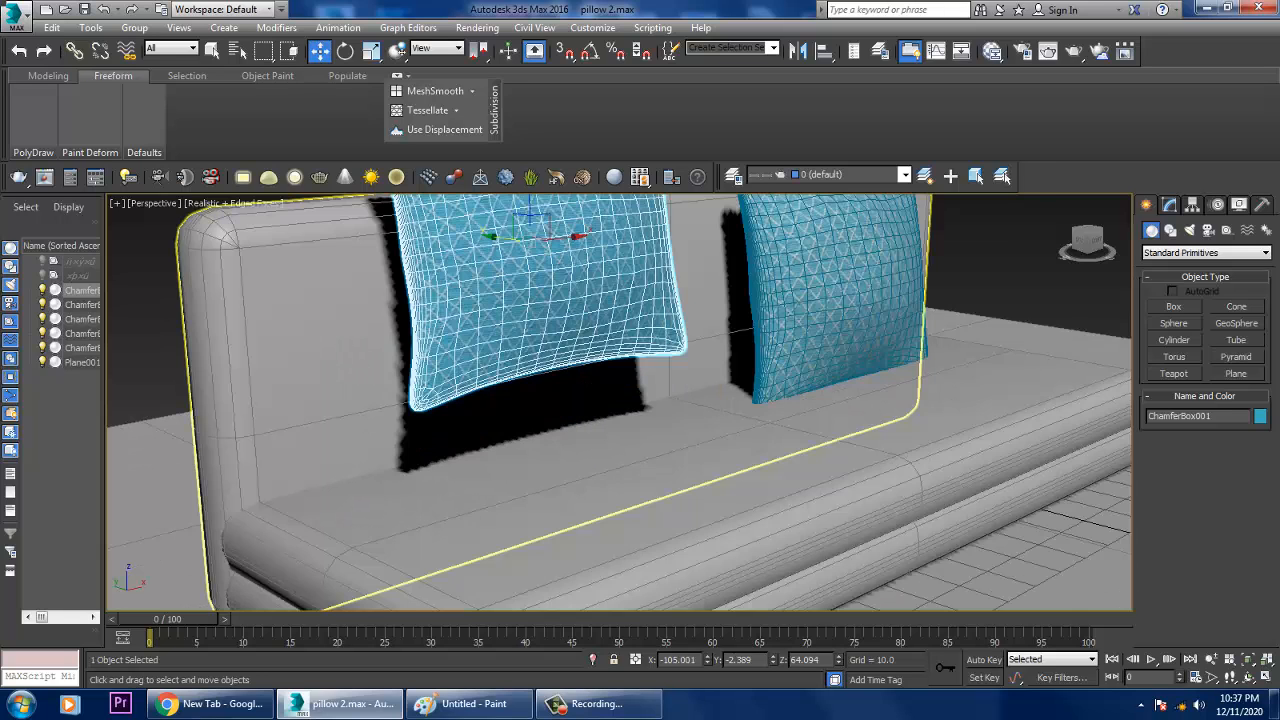
Make the backrest, both seat cushions and the floor plane MassFX static rigid bodies, then clear the selection
{"action": "scroll", "coordinate": [560, 392], "scroll_direction": "down", "scroll_amount": 5}
{"action": "left_click", "coordinate": [560, 394]}
{"action": "left_click", "coordinate": [600, 400], "text": "ctrl"}
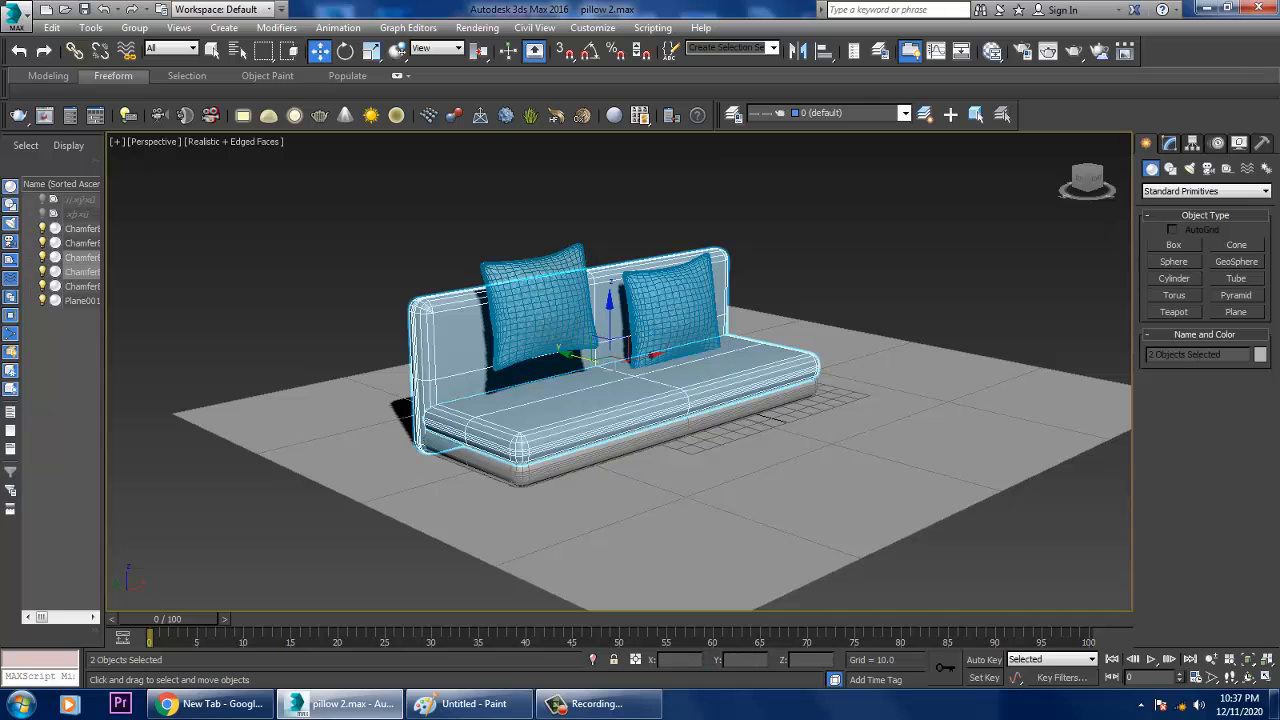
{"action": "left_click", "coordinate": [610, 450], "text": "ctrl"}
{"action": "left_click", "coordinate": [640, 510], "text": "ctrl"}
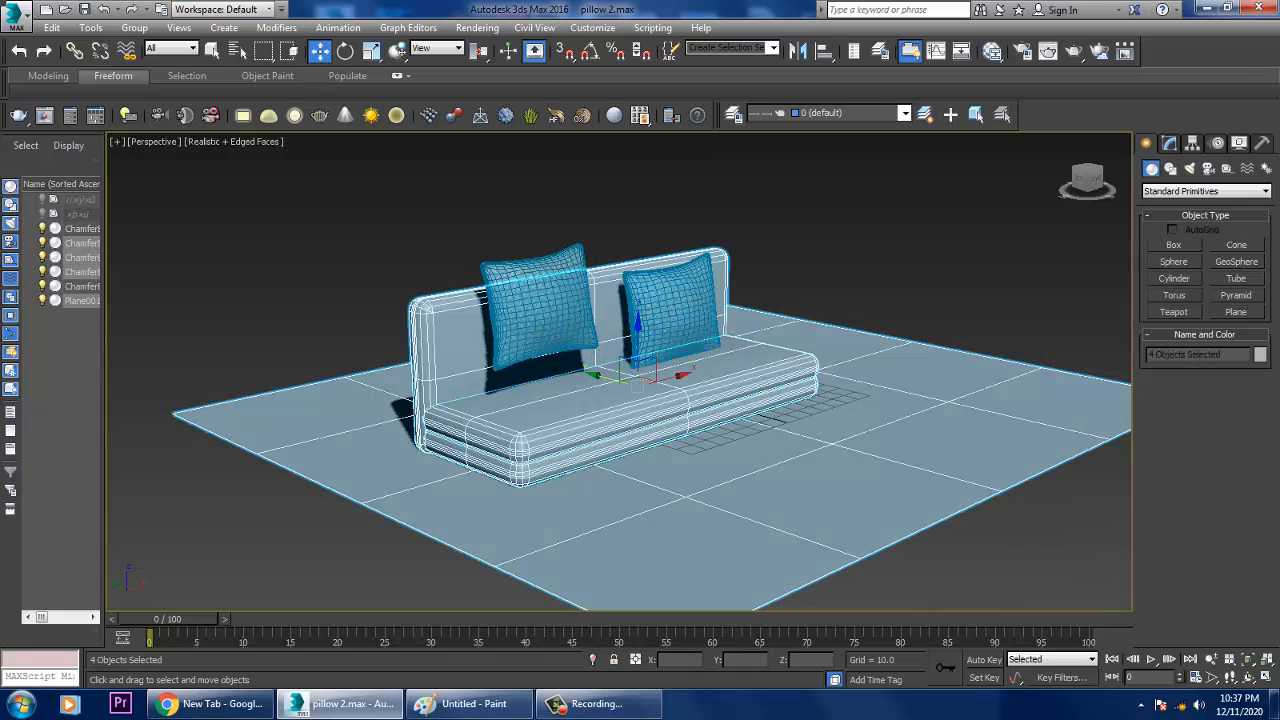
{"action": "left_click", "coordinate": [338, 27]}
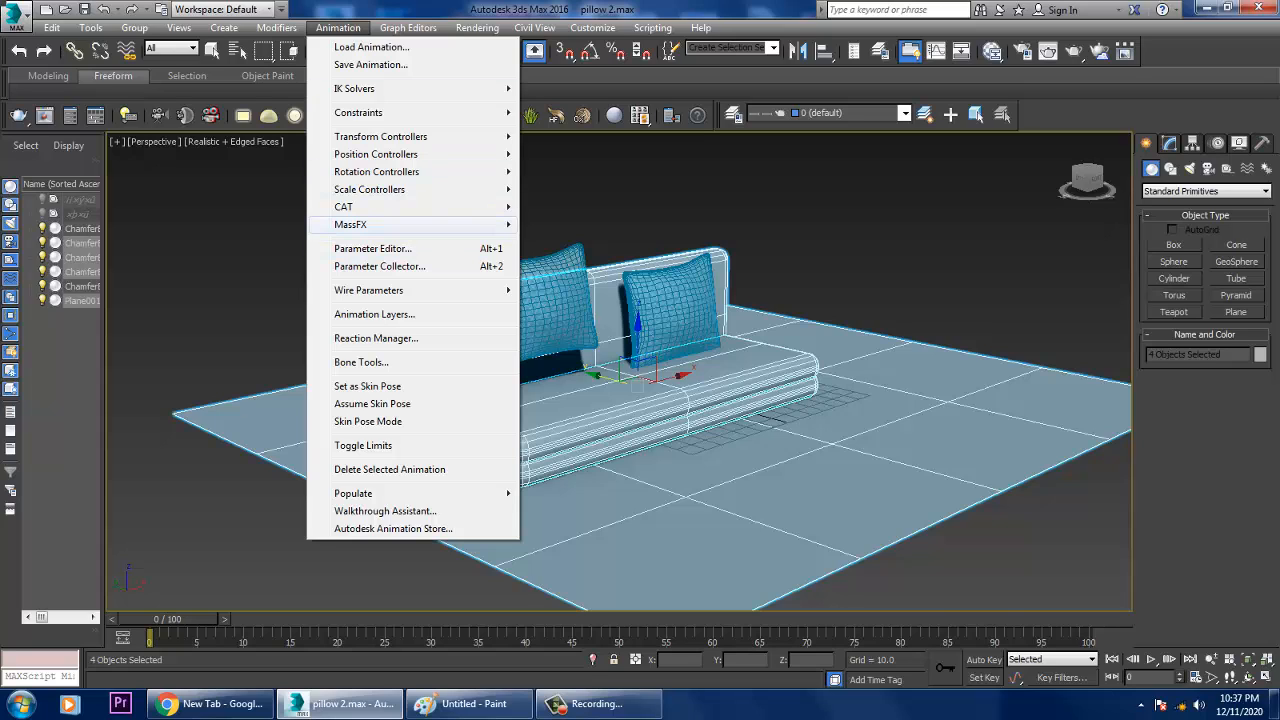
{"action": "mouse_move", "coordinate": [350, 224]}
{"action": "mouse_move", "coordinate": [569, 224]}
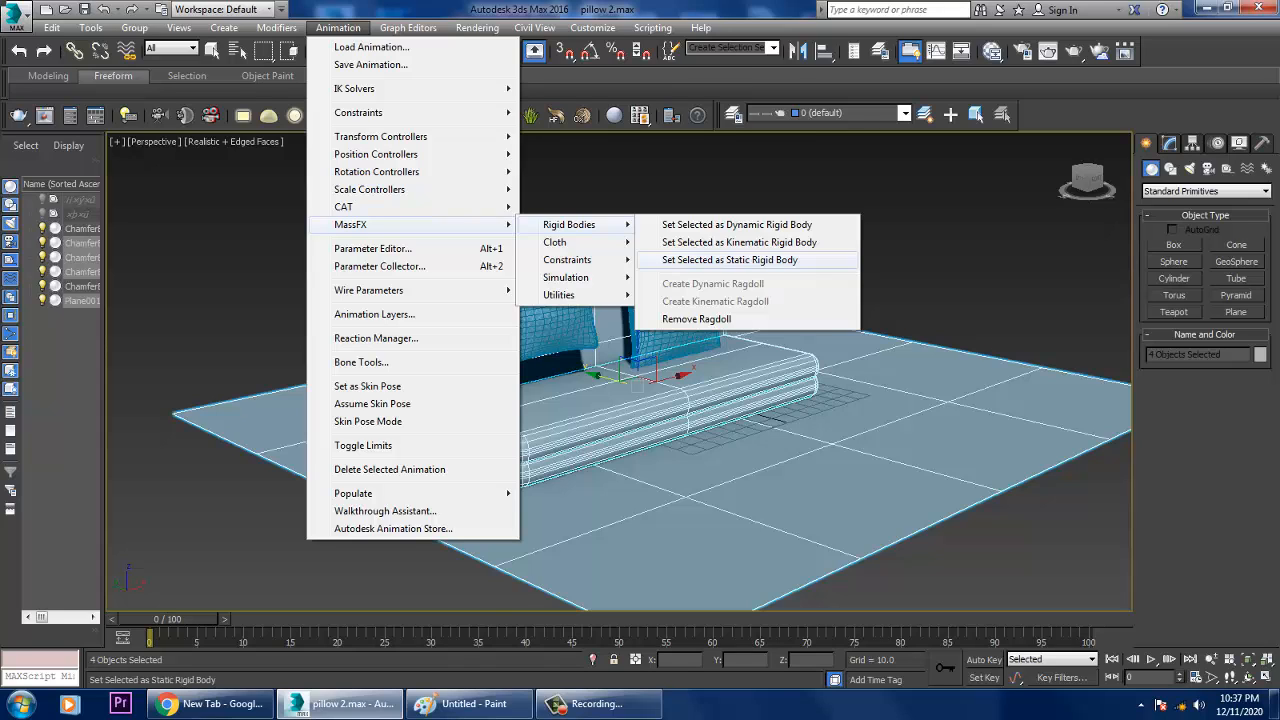
{"action": "left_click", "coordinate": [729, 259]}
{"action": "left_click", "coordinate": [770, 258]}
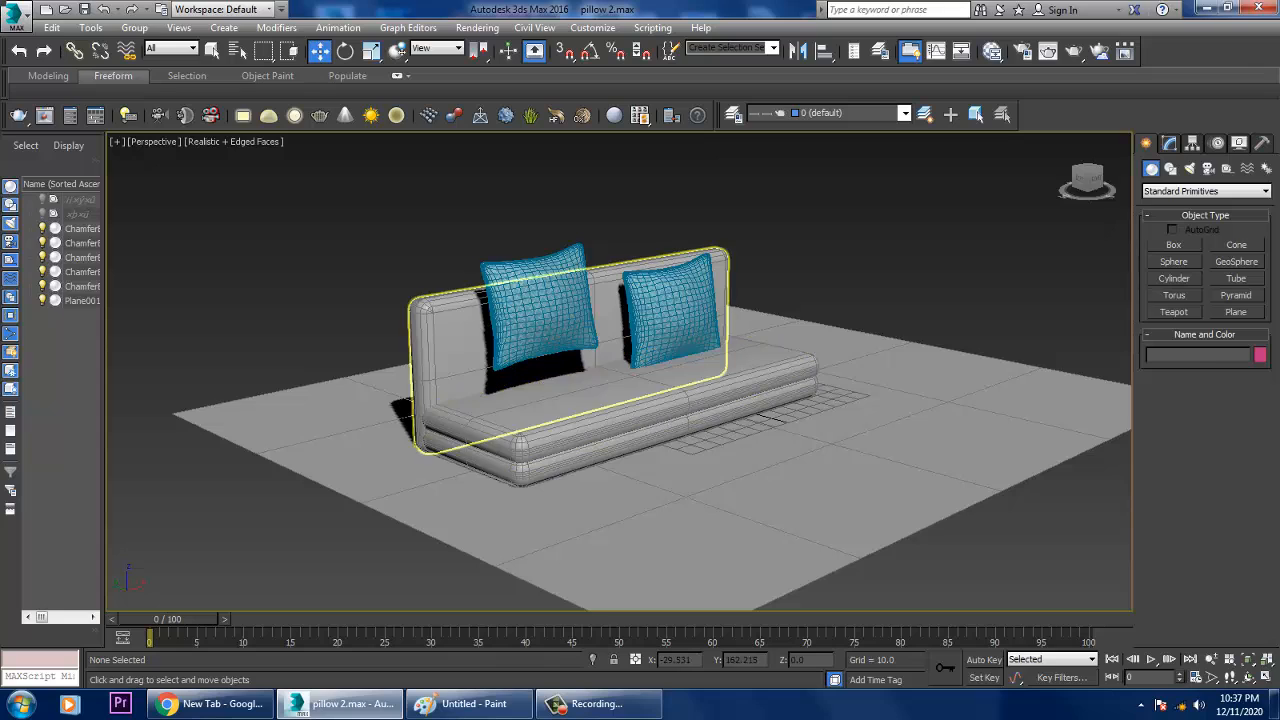
Set the physical shape type of the backrest's MassFX Rigid Body to Original
{"action": "left_click", "coordinate": [610, 300]}
{"action": "left_click", "coordinate": [1169, 143]}
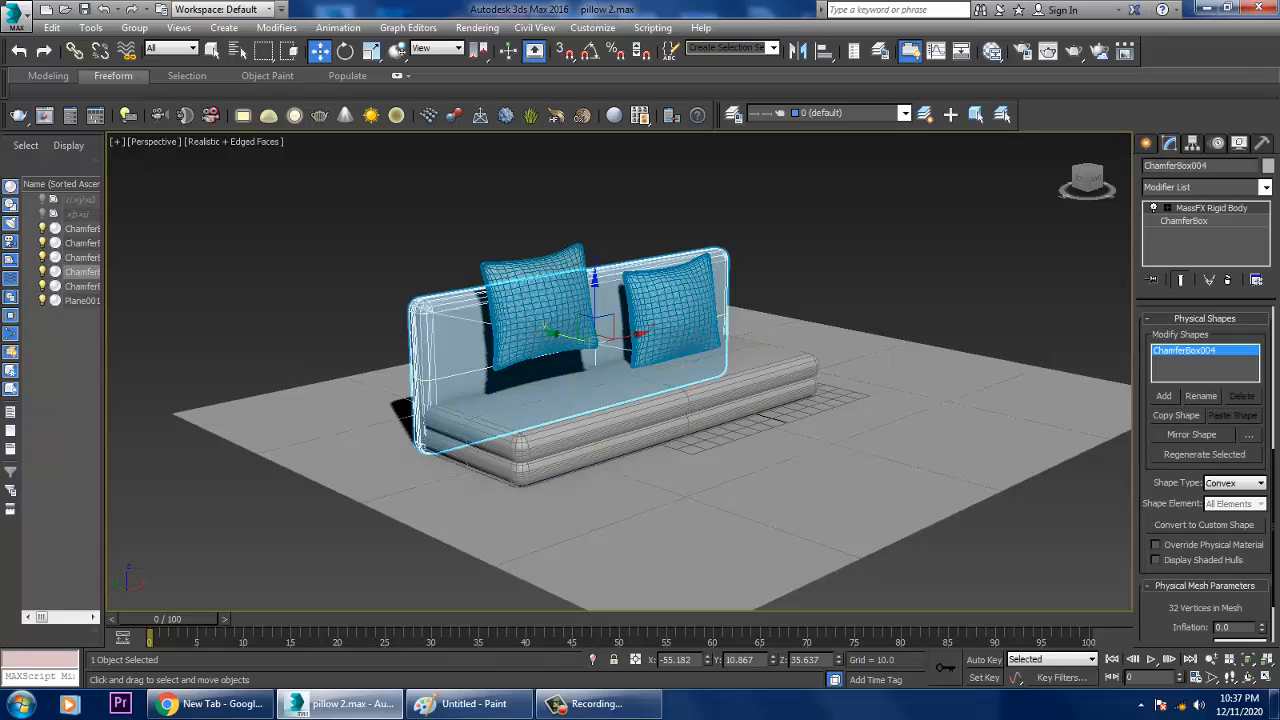
{"action": "left_click", "coordinate": [1234, 483]}
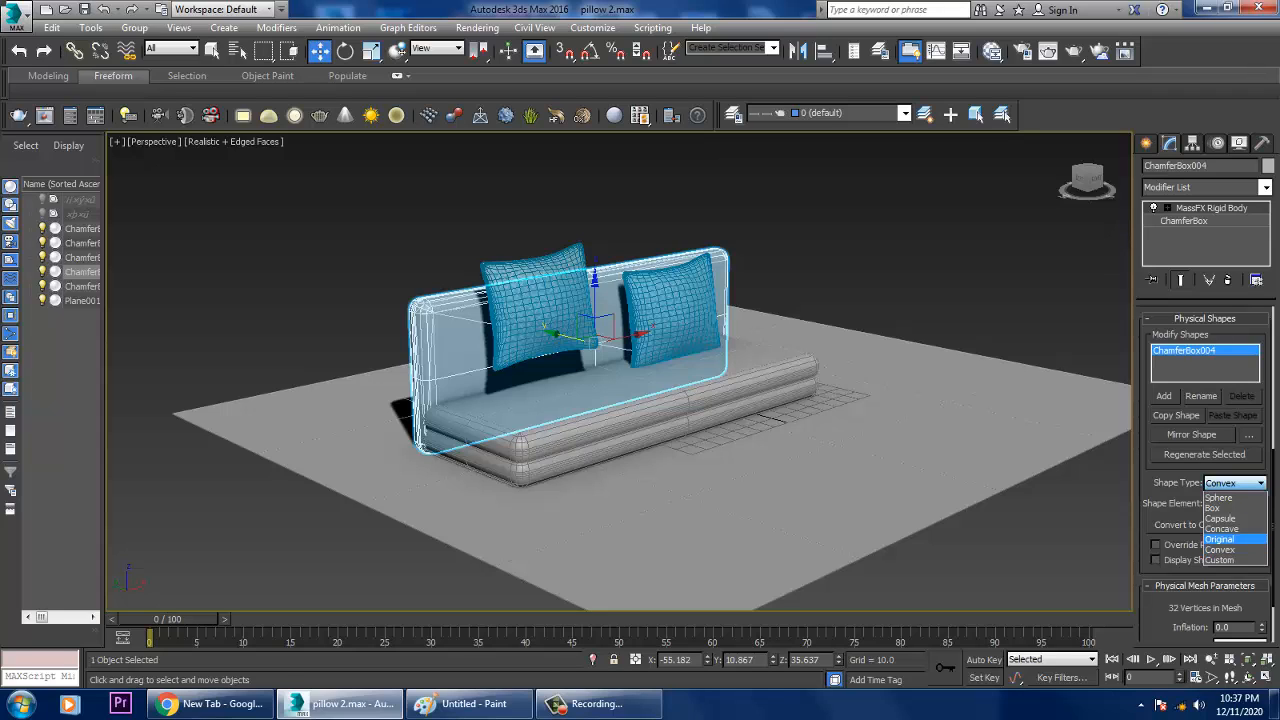
{"action": "left_click", "coordinate": [1220, 539]}
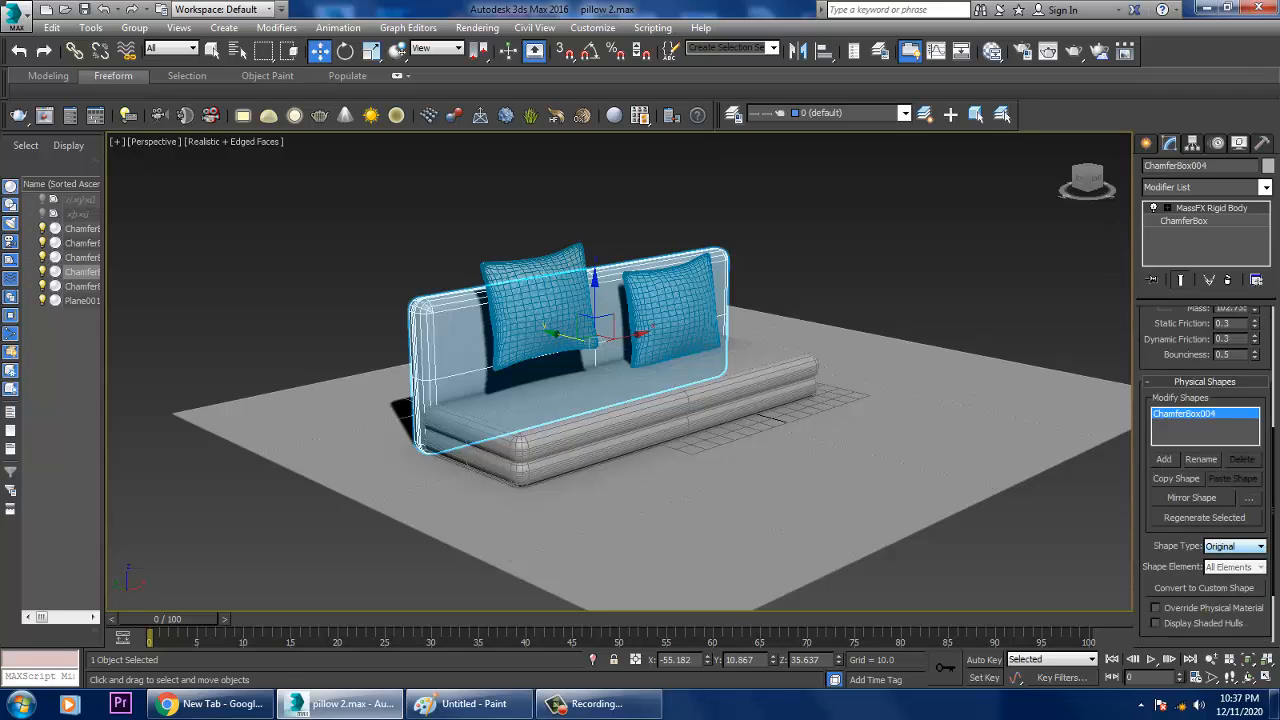
Set the MassFX Rigid Body shape type to Original for the upper and the lower seat cushion
{"action": "left_click", "coordinate": [650, 410]}
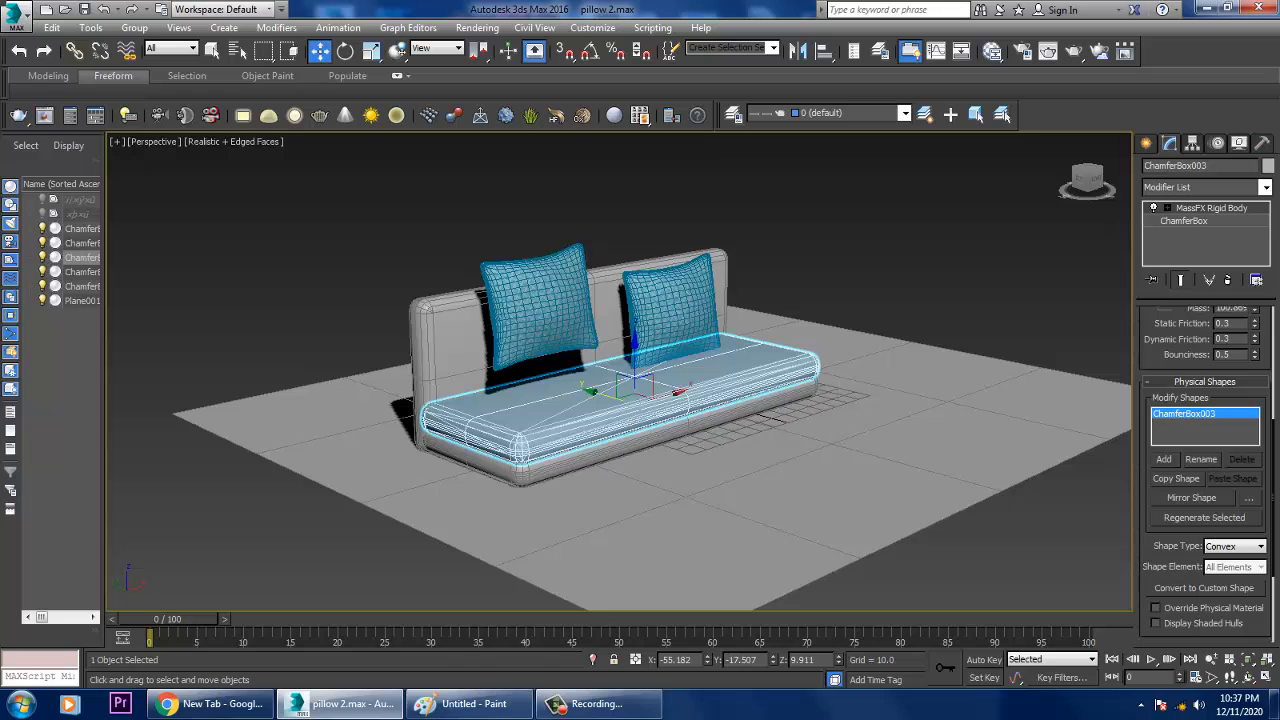
{"action": "left_click", "coordinate": [1234, 546]}
{"action": "left_click", "coordinate": [1225, 608]}
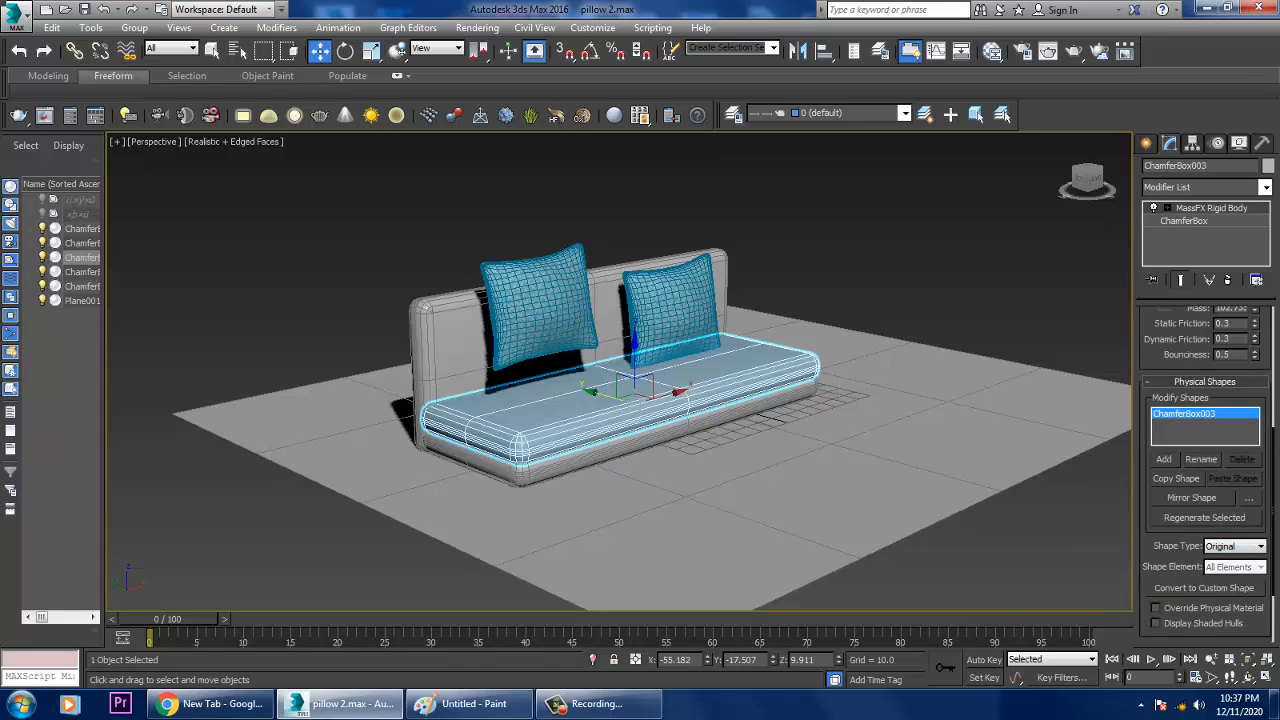
{"action": "left_click", "coordinate": [634, 422]}
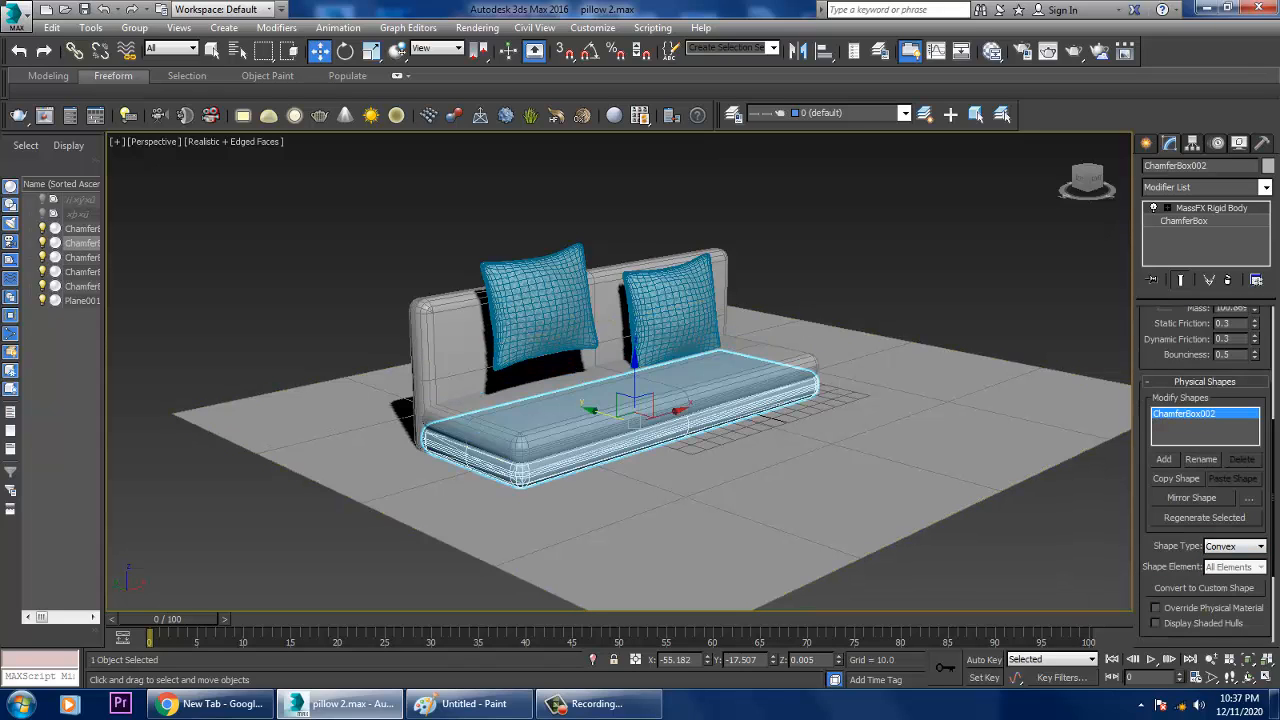
{"action": "left_click", "coordinate": [1234, 546]}
{"action": "left_click", "coordinate": [1225, 605]}
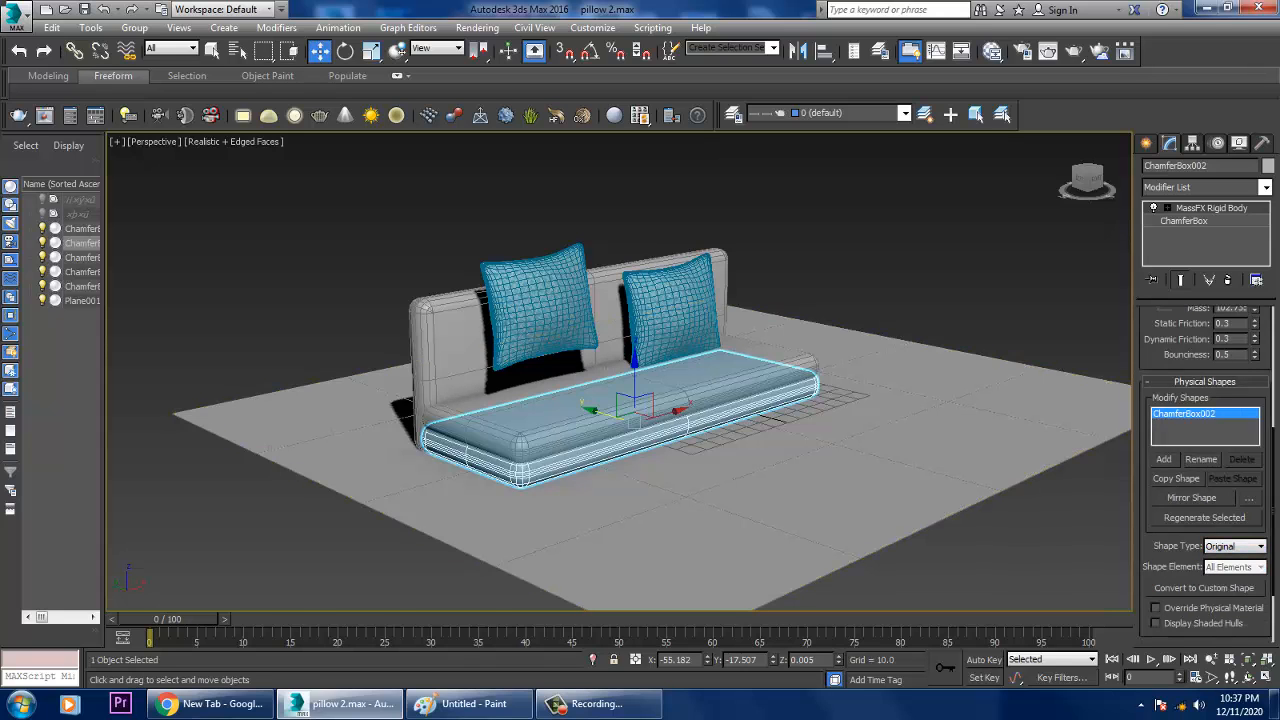
Turn the raised pillow into a MassFX mCloth object
{"action": "left_click", "coordinate": [670, 305]}
{"action": "scroll", "coordinate": [620, 370], "scroll_direction": "up", "scroll_amount": 5}
{"action": "left_click", "coordinate": [543, 314]}
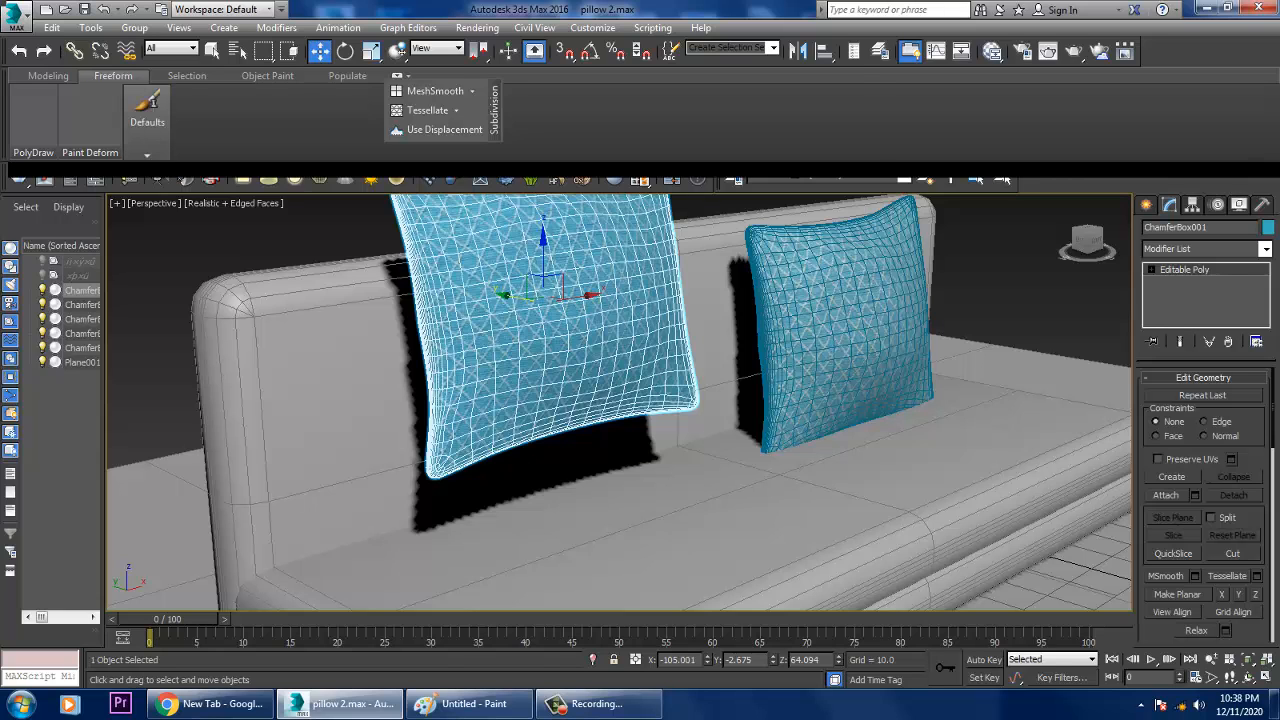
{"action": "scroll", "coordinate": [762, 370], "scroll_direction": "down", "scroll_amount": 5}
{"action": "scroll", "coordinate": [734, 378], "scroll_direction": "up", "scroll_amount": 3}
{"action": "scroll", "coordinate": [760, 365], "scroll_direction": "up", "scroll_amount": 4}
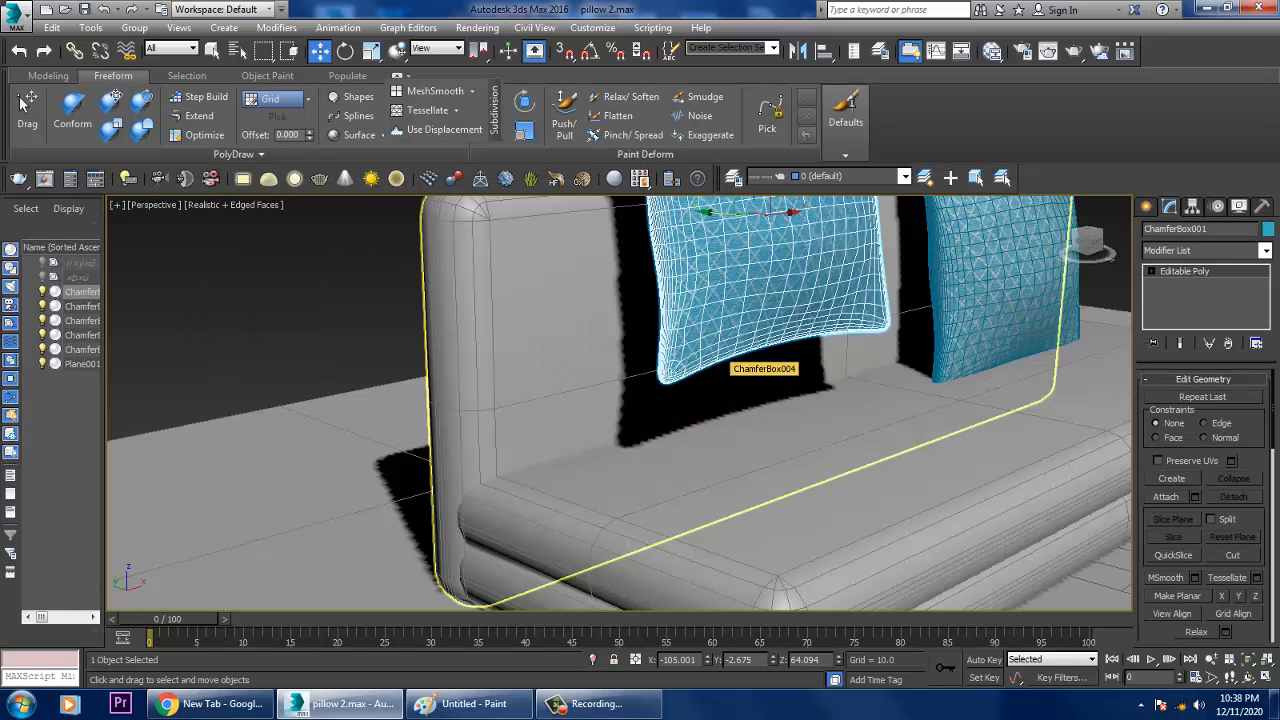
{"action": "scroll", "coordinate": [760, 365], "scroll_direction": "down", "scroll_amount": 1}
{"action": "key", "text": "z"}
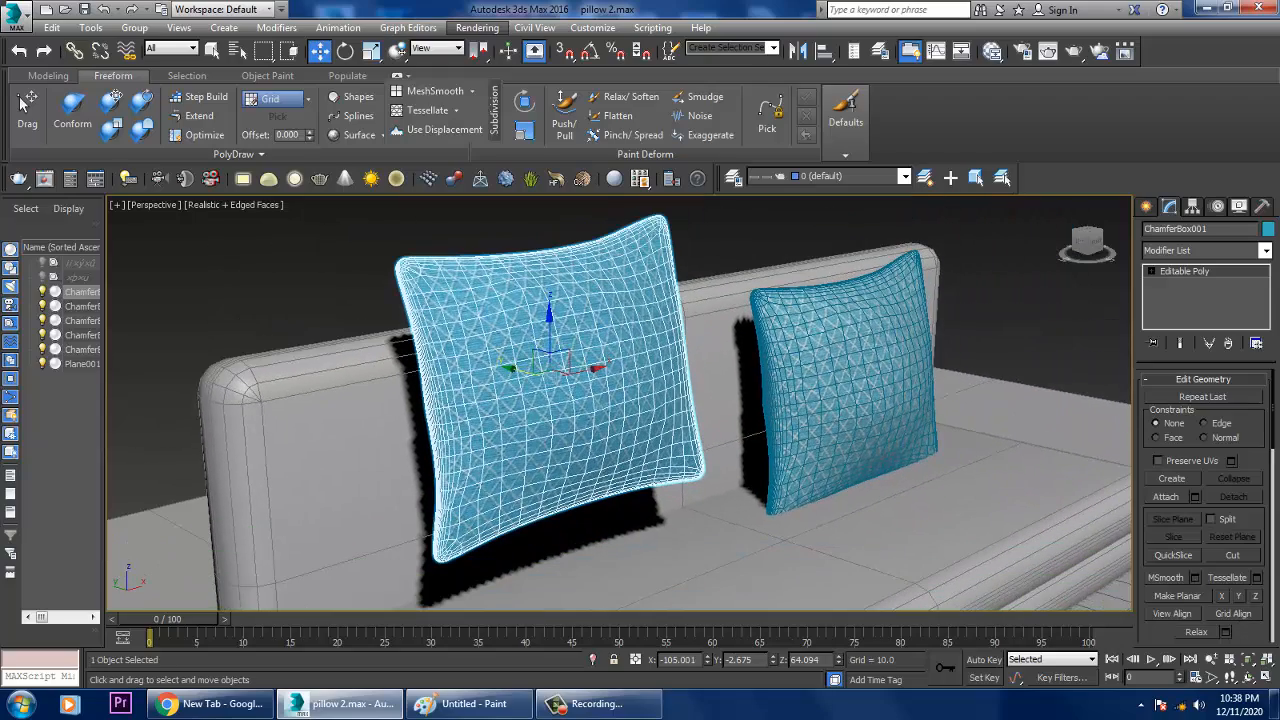
{"action": "left_click", "coordinate": [338, 27]}
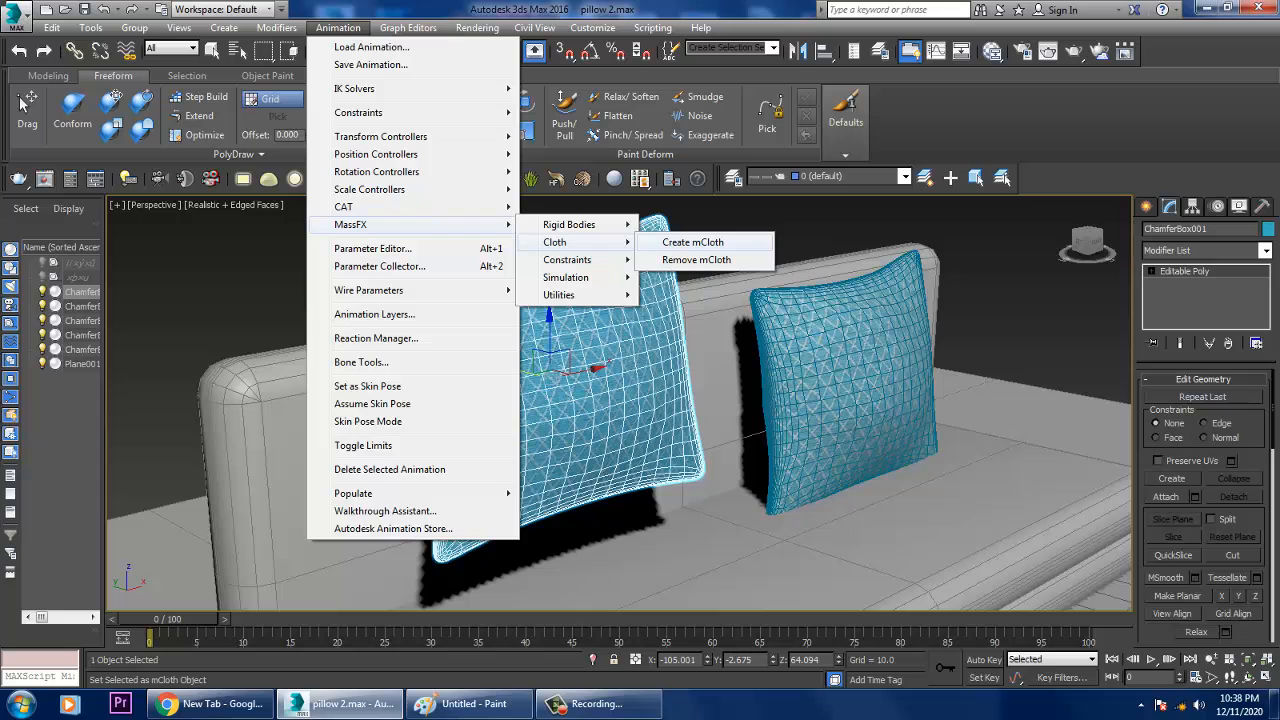
{"action": "left_click", "coordinate": [692, 242]}
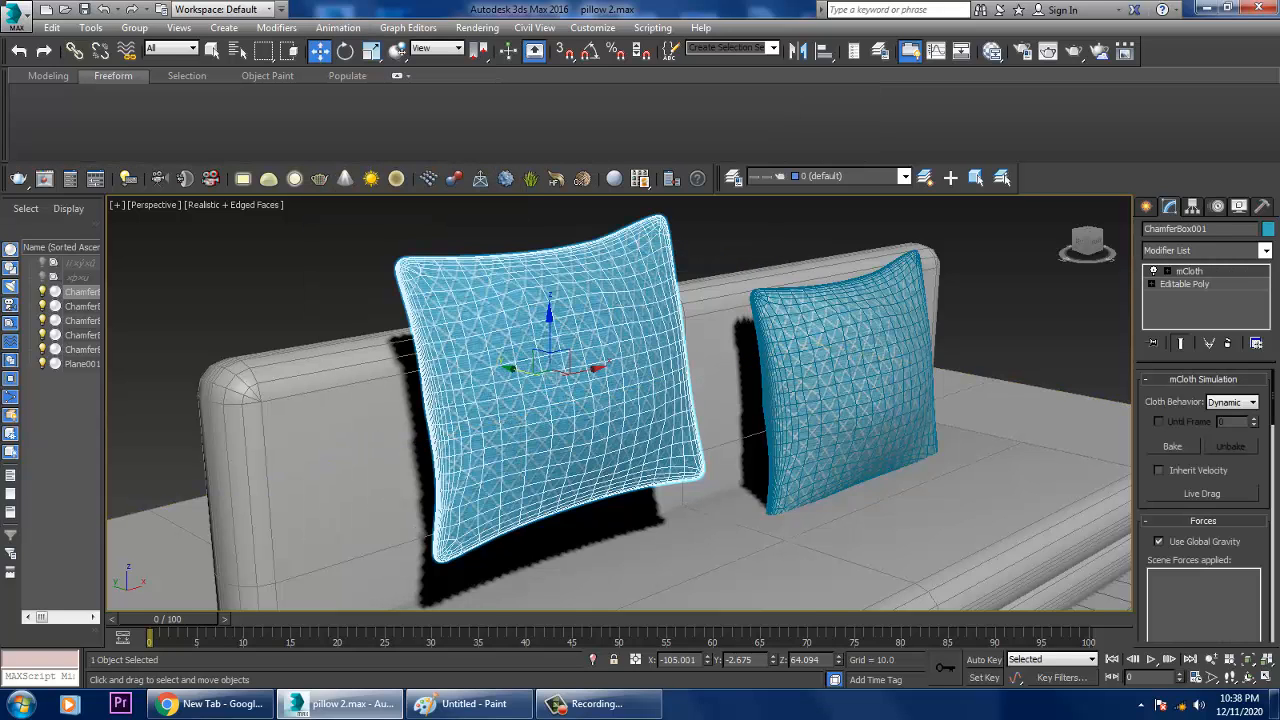
Widen the command panel to two columns to show more of the pillow's mCloth settings
{"action": "left_click_drag", "start_coordinate": [1133, 470], "coordinate": [985, 470]}
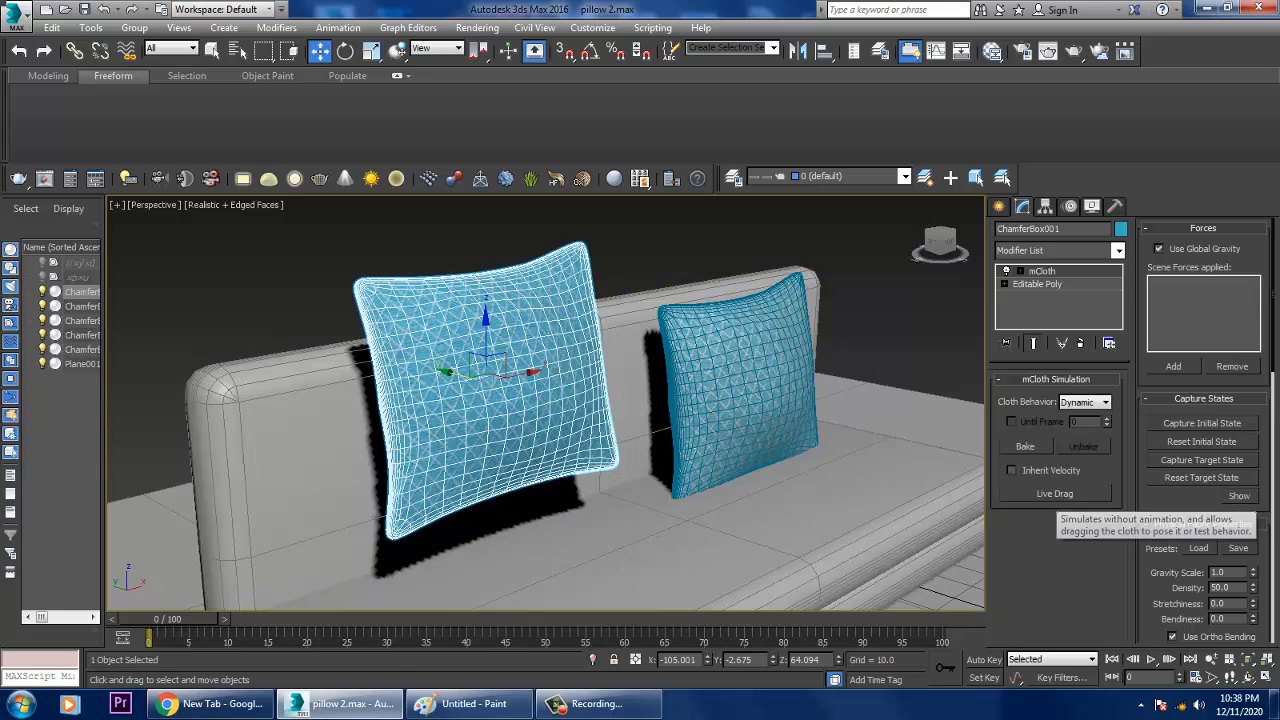
{"action": "scroll", "coordinate": [1205, 420], "scroll_direction": "down", "scroll_amount": 2}
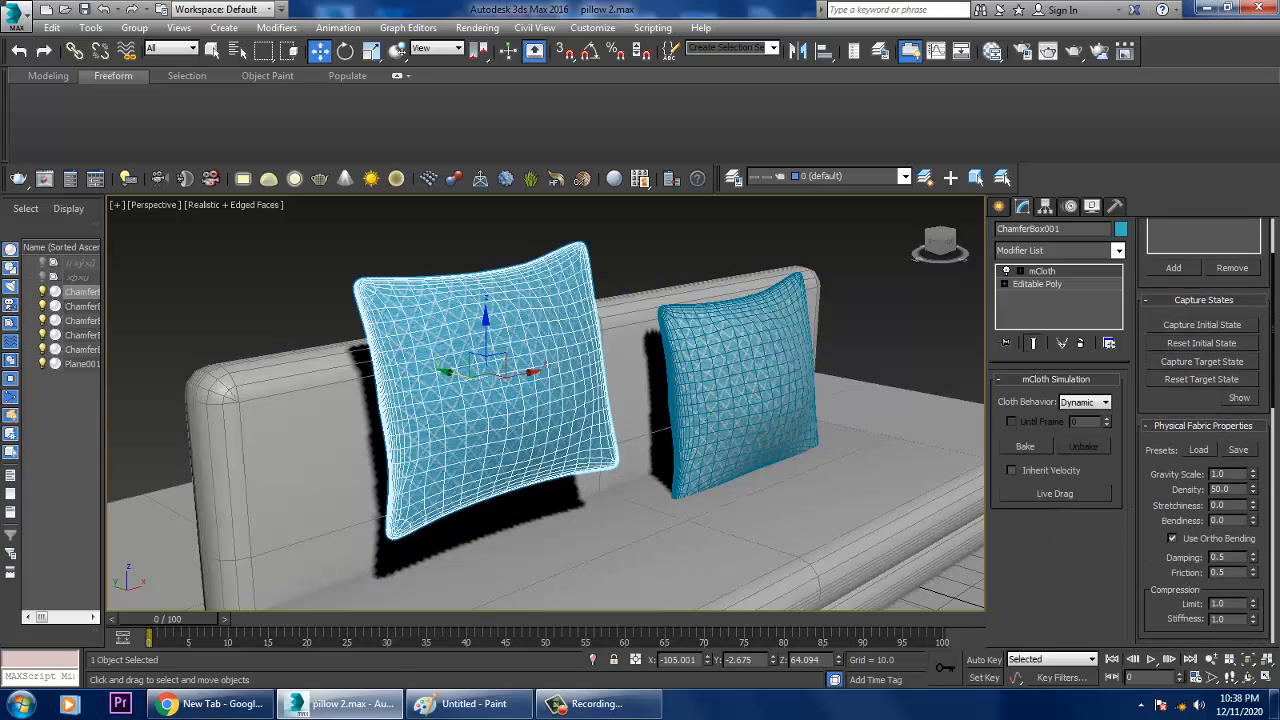
{"action": "scroll", "coordinate": [685, 421], "scroll_direction": "down", "scroll_amount": 5}
{"action": "scroll", "coordinate": [660, 438], "scroll_direction": "up", "scroll_amount": 6}
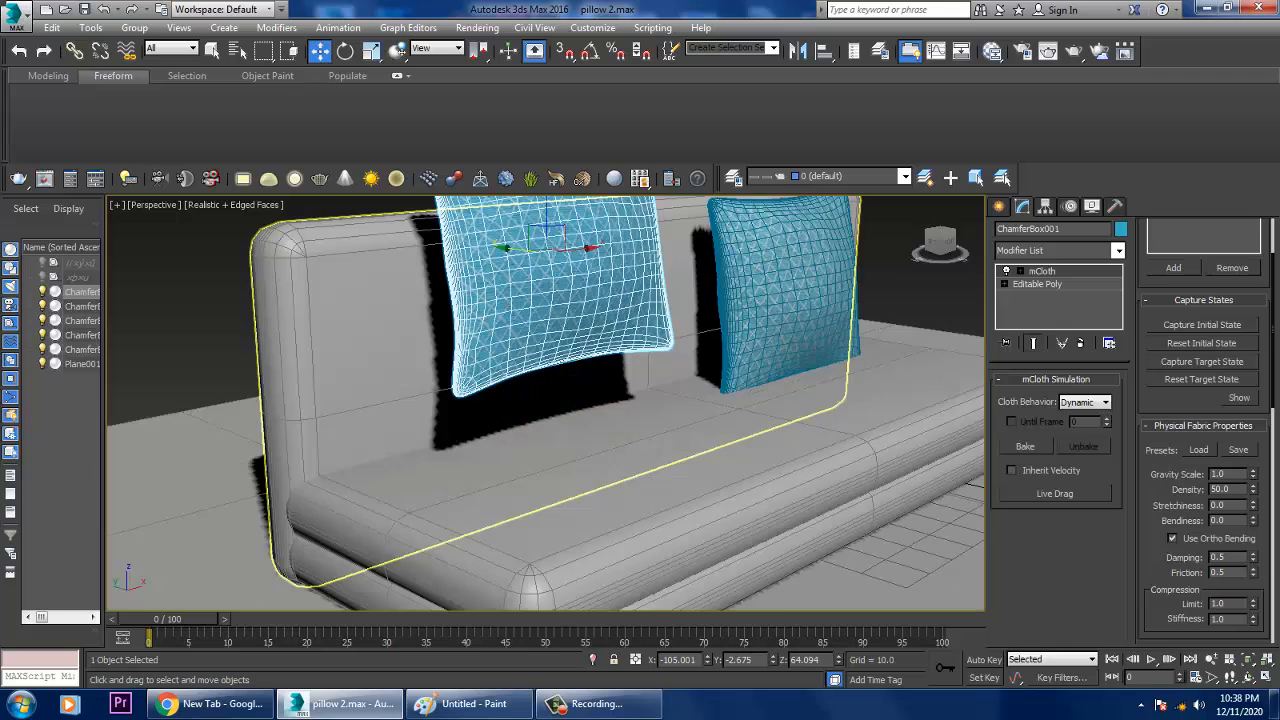
Preview the pillow's fall onto the sofa with Live Drag, rerun it, and review the mCloth settings while it settles
{"action": "left_click", "coordinate": [1054, 493]}
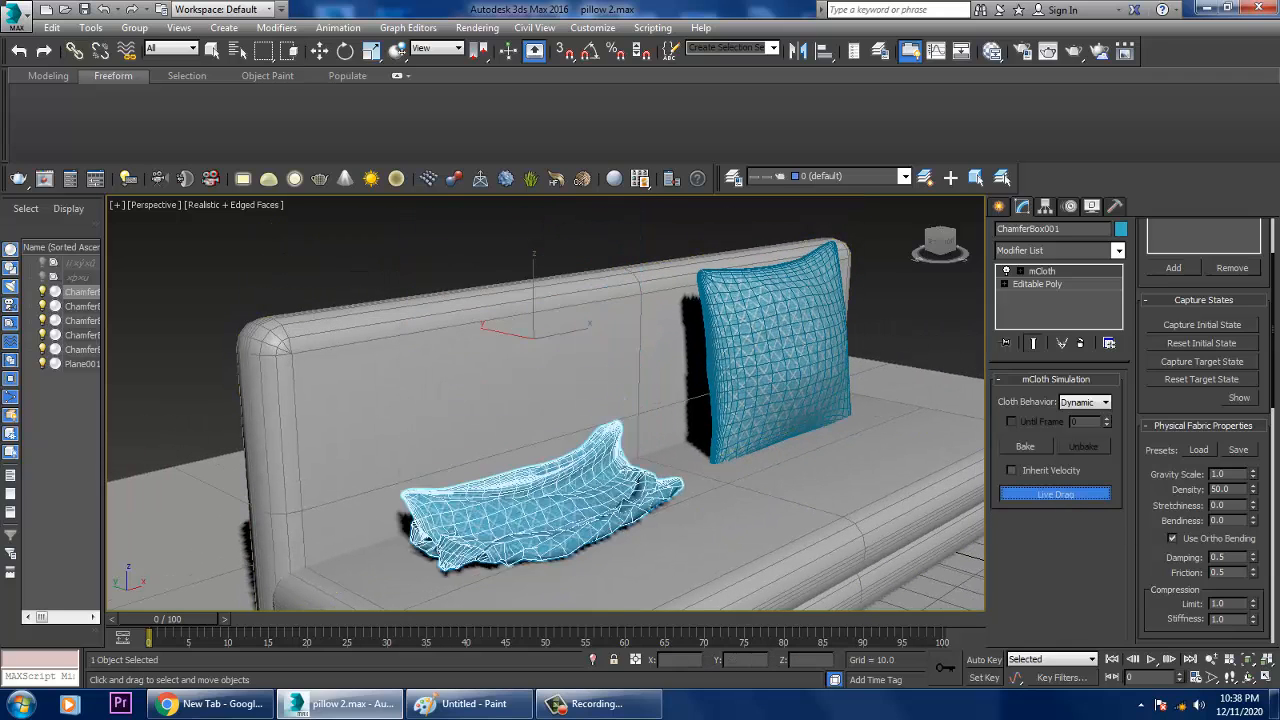
{"action": "key", "text": "Escape"}
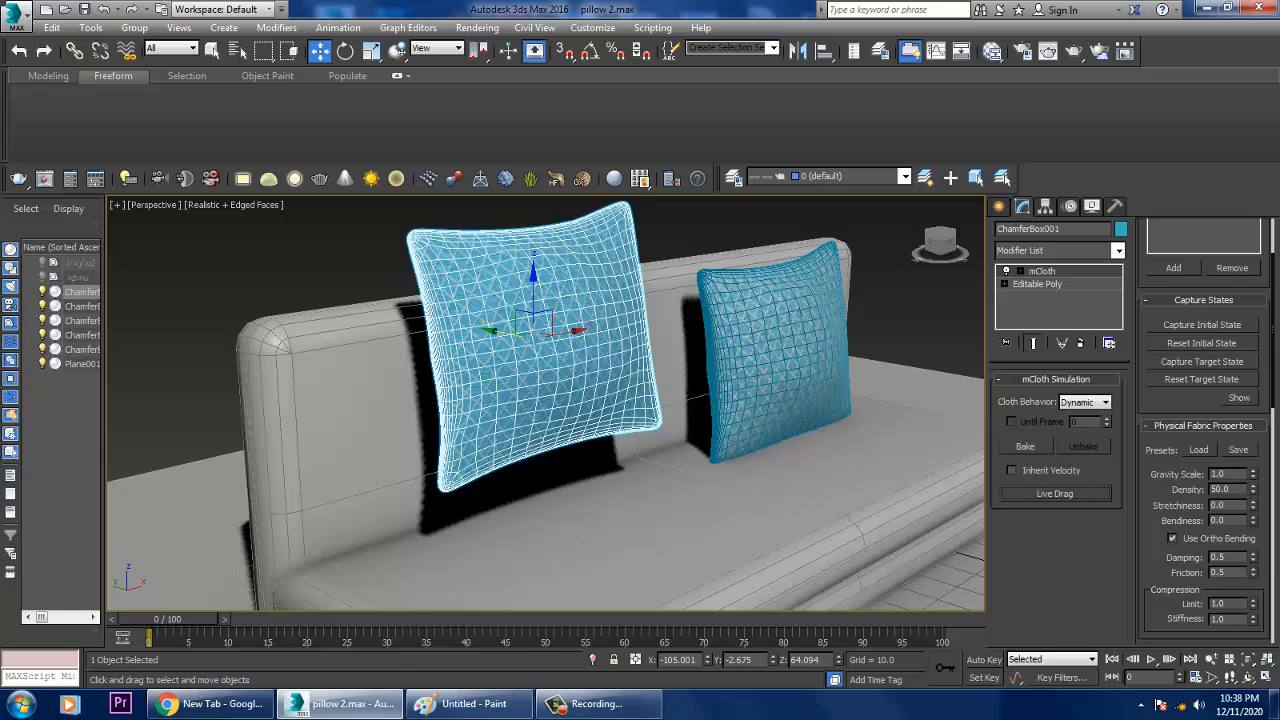
{"action": "left_click", "coordinate": [1055, 493]}
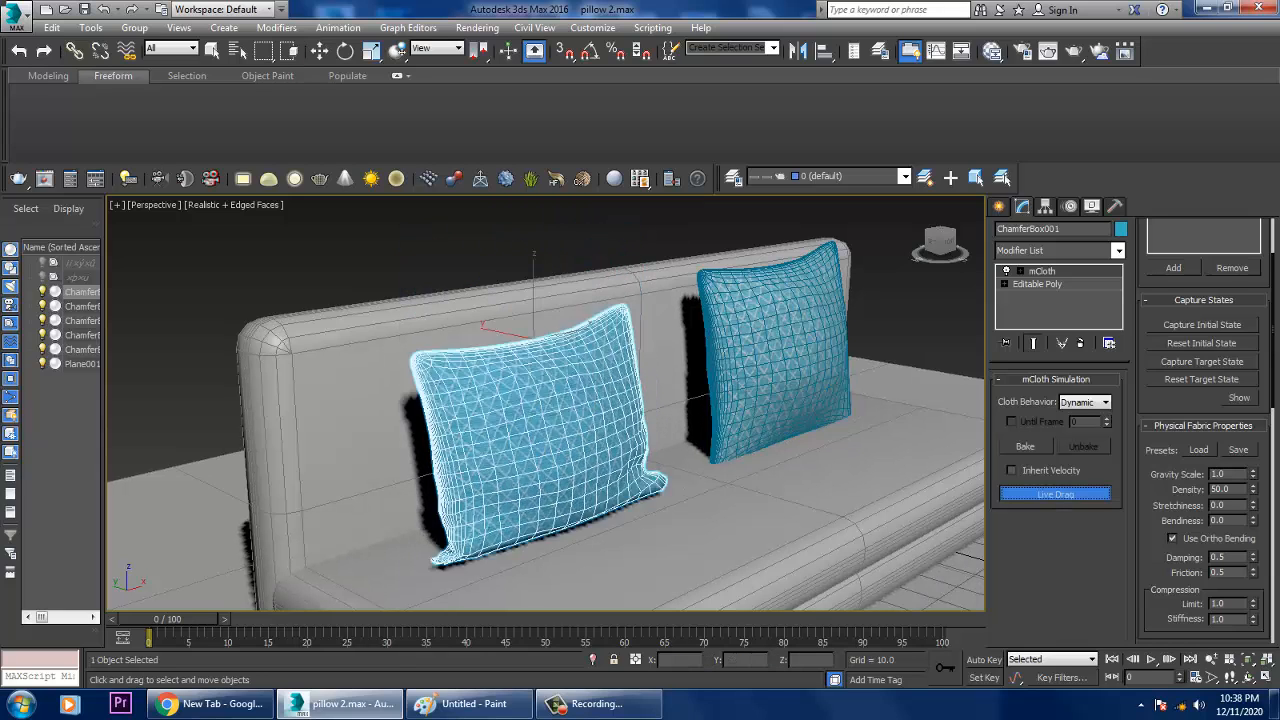
{"action": "scroll", "coordinate": [1203, 430], "scroll_direction": "down", "scroll_amount": 3}
{"action": "scroll", "coordinate": [1205, 430], "scroll_direction": "down", "scroll_amount": 5}
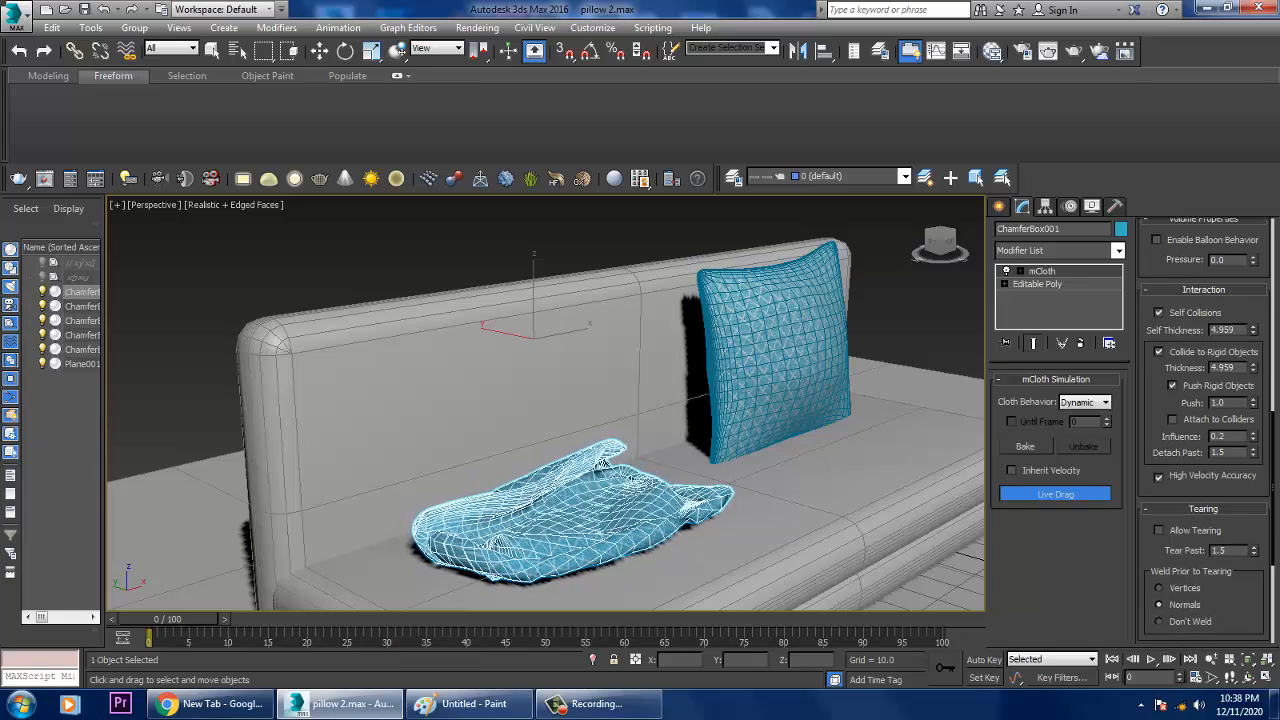
{"action": "scroll", "coordinate": [1205, 430], "scroll_direction": "down", "scroll_amount": 5}
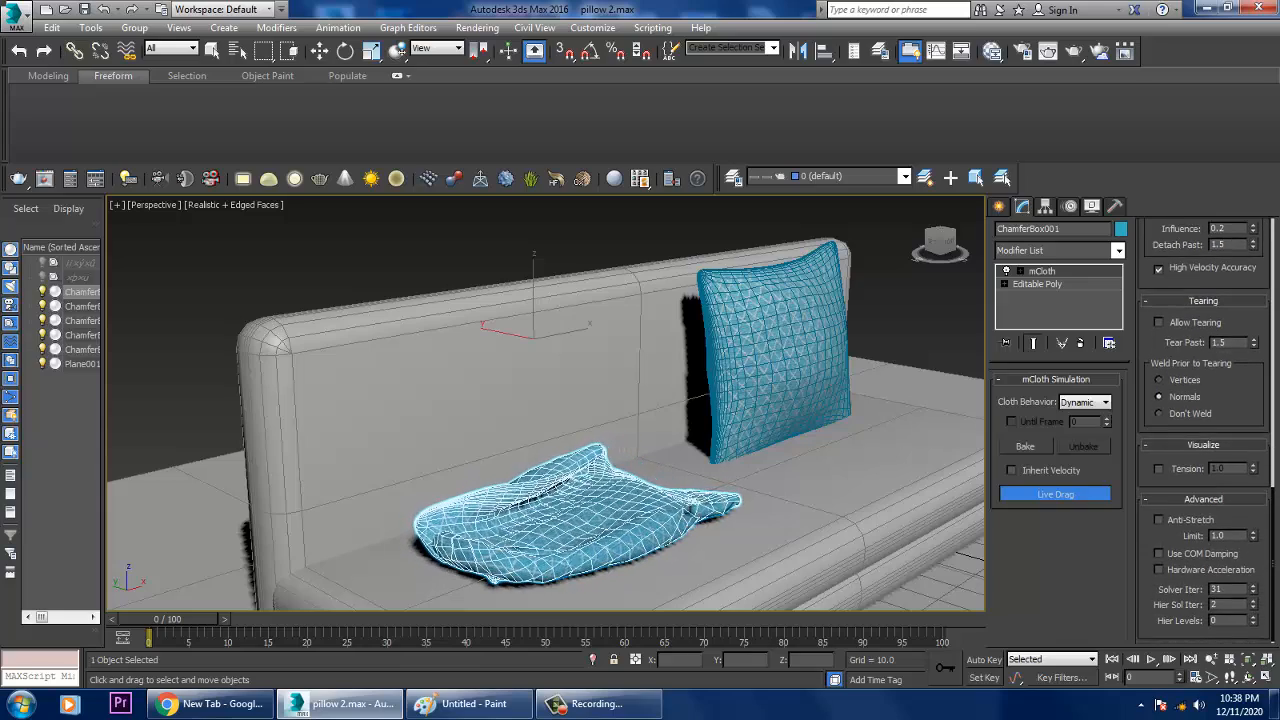
{"action": "scroll", "coordinate": [1205, 430], "scroll_direction": "up", "scroll_amount": 8}
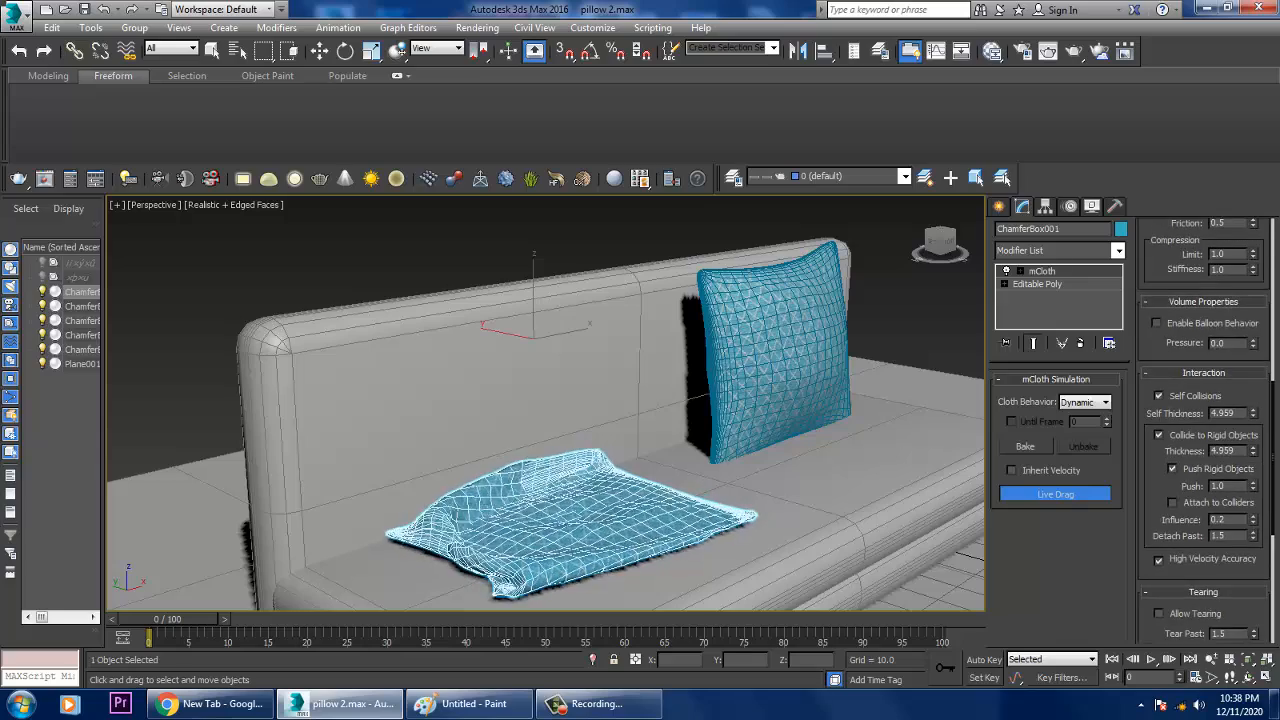
{"action": "scroll", "coordinate": [1205, 430], "scroll_direction": "up", "scroll_amount": 6}
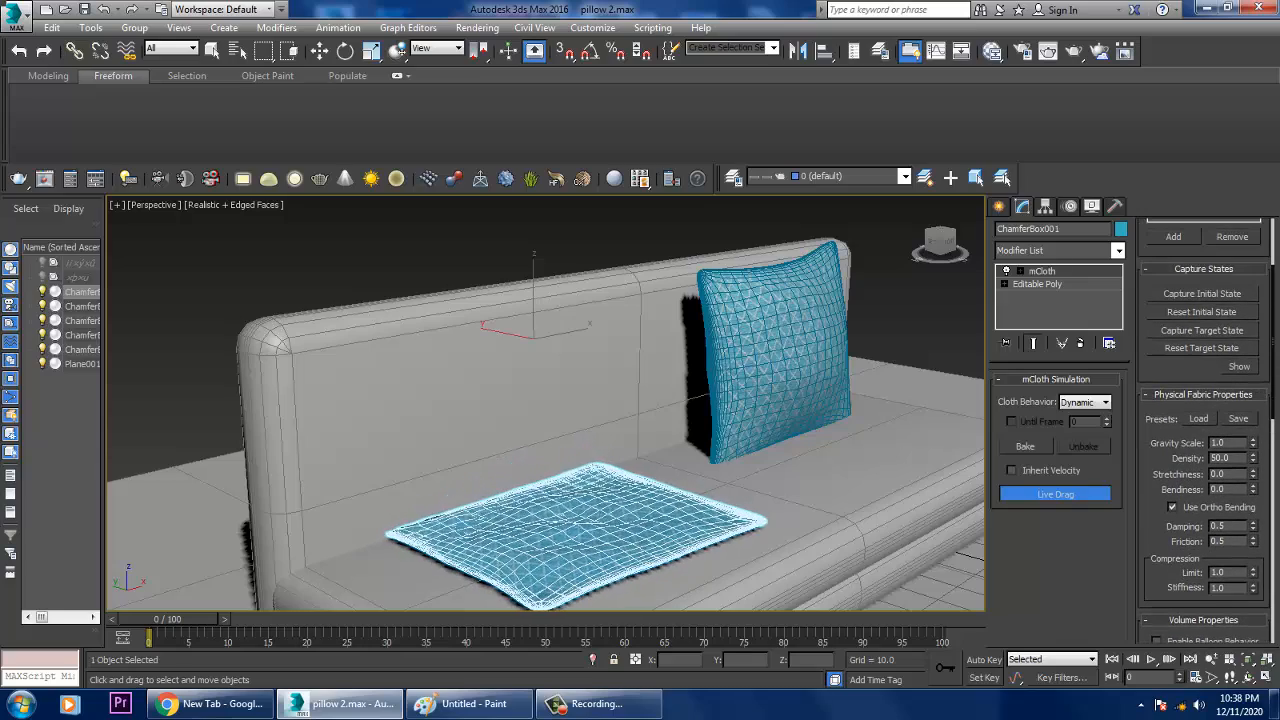
Enable Balloon Behavior on the pillow's mCloth, raise its pressure to 8.0 during the live simulation, and stop Live Drag
{"action": "scroll", "coordinate": [1205, 430], "scroll_direction": "down", "scroll_amount": 5}
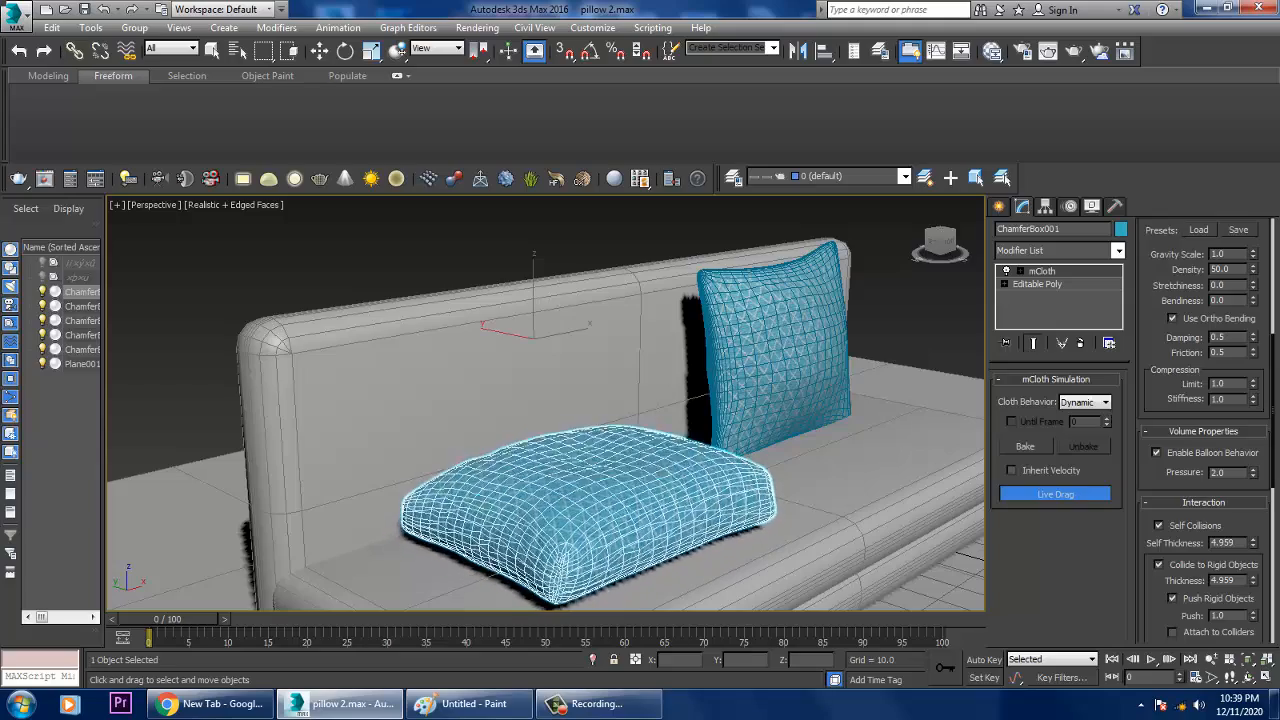
{"action": "left_click", "coordinate": [1253, 469]}
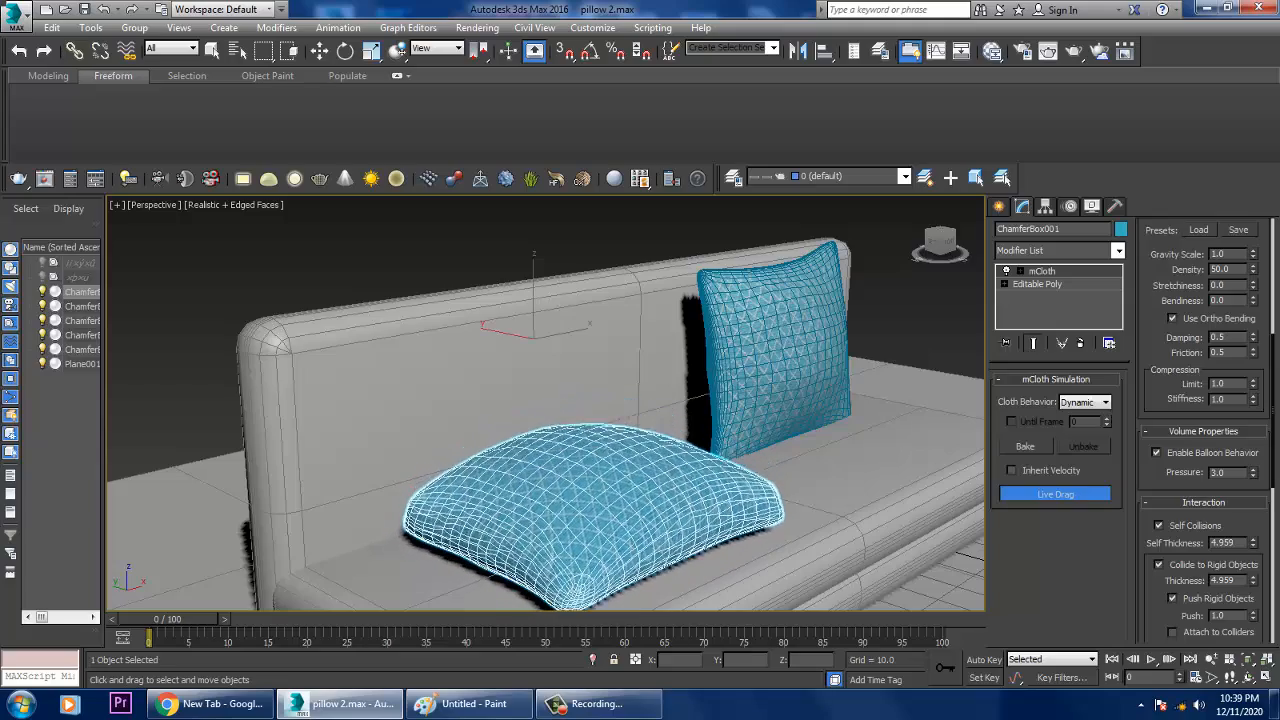
{"action": "left_click", "coordinate": [1253, 469]}
{"action": "left_click", "coordinate": [1253, 469]}
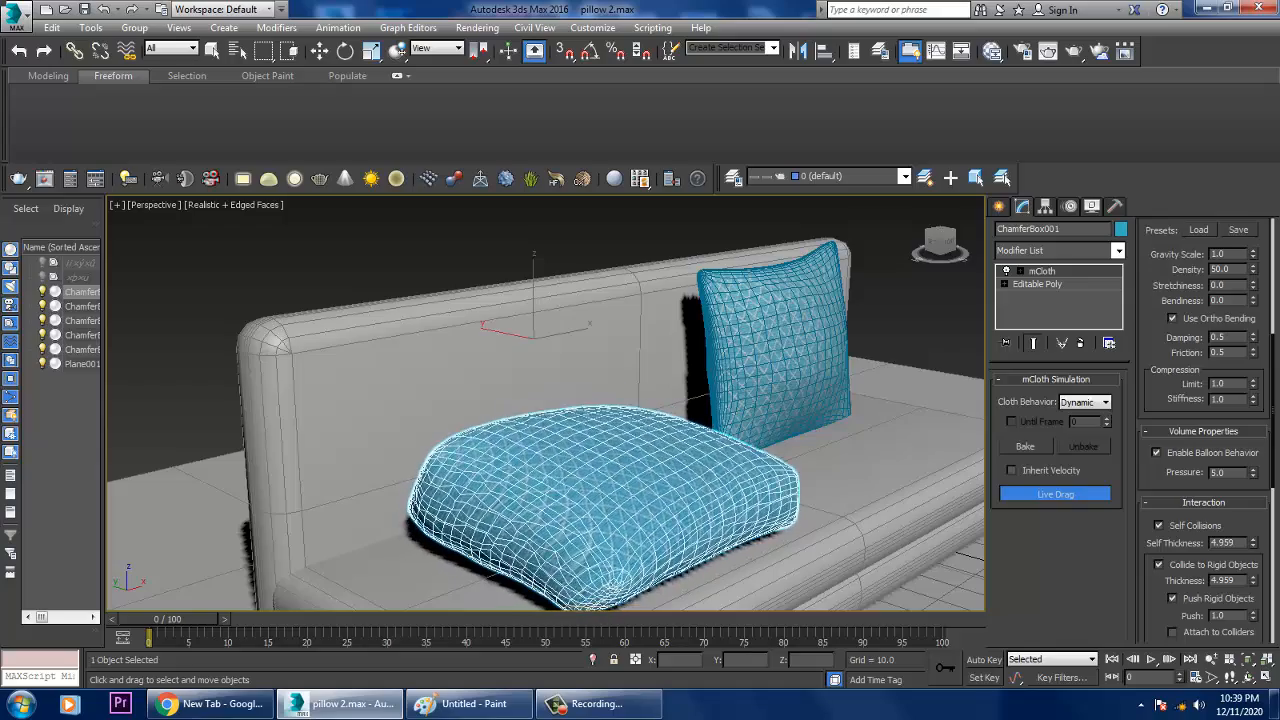
{"action": "left_click", "coordinate": [1253, 469]}
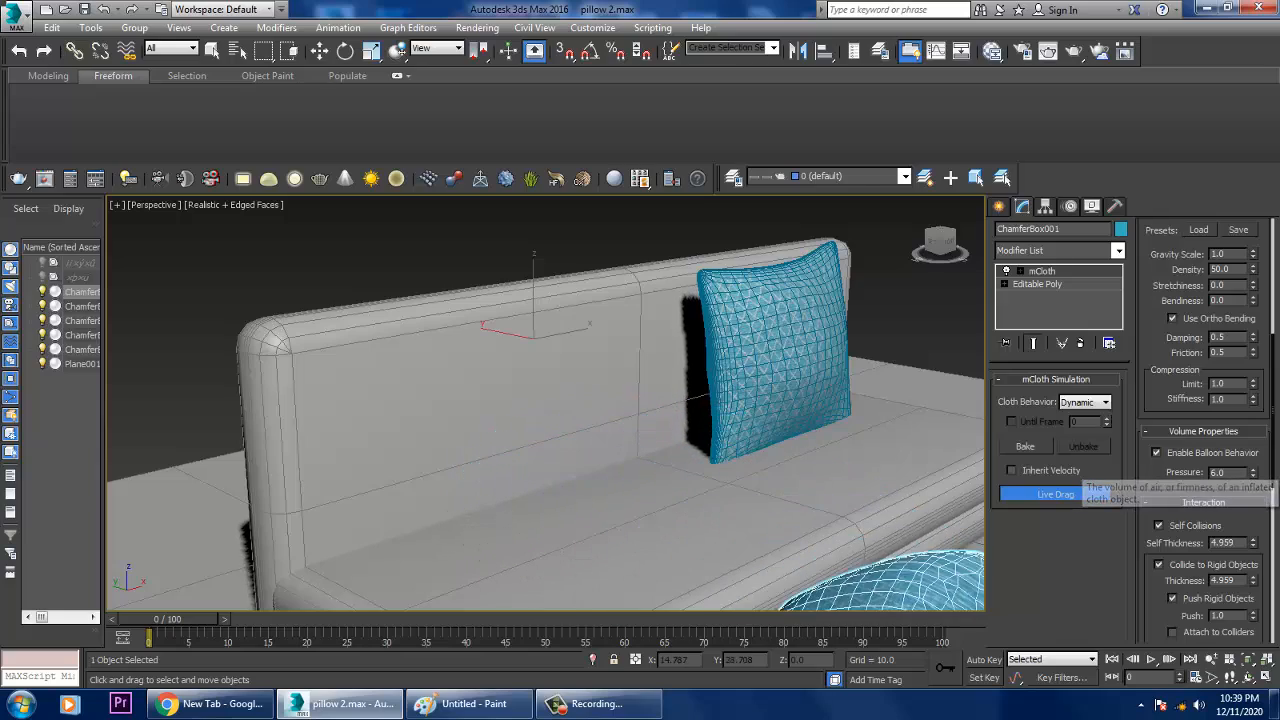
{"action": "scroll", "coordinate": [760, 455], "scroll_direction": "down", "scroll_amount": 4}
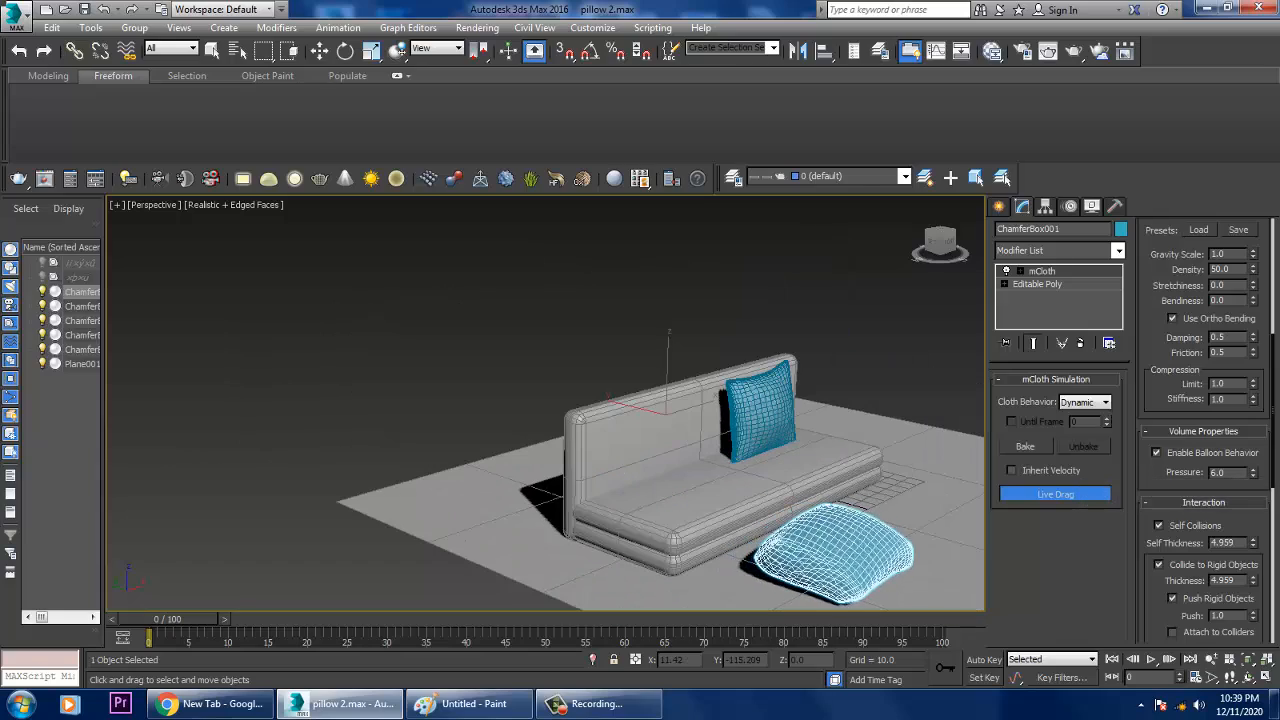
{"action": "left_click", "coordinate": [1253, 468]}
{"action": "left_click", "coordinate": [1253, 468]}
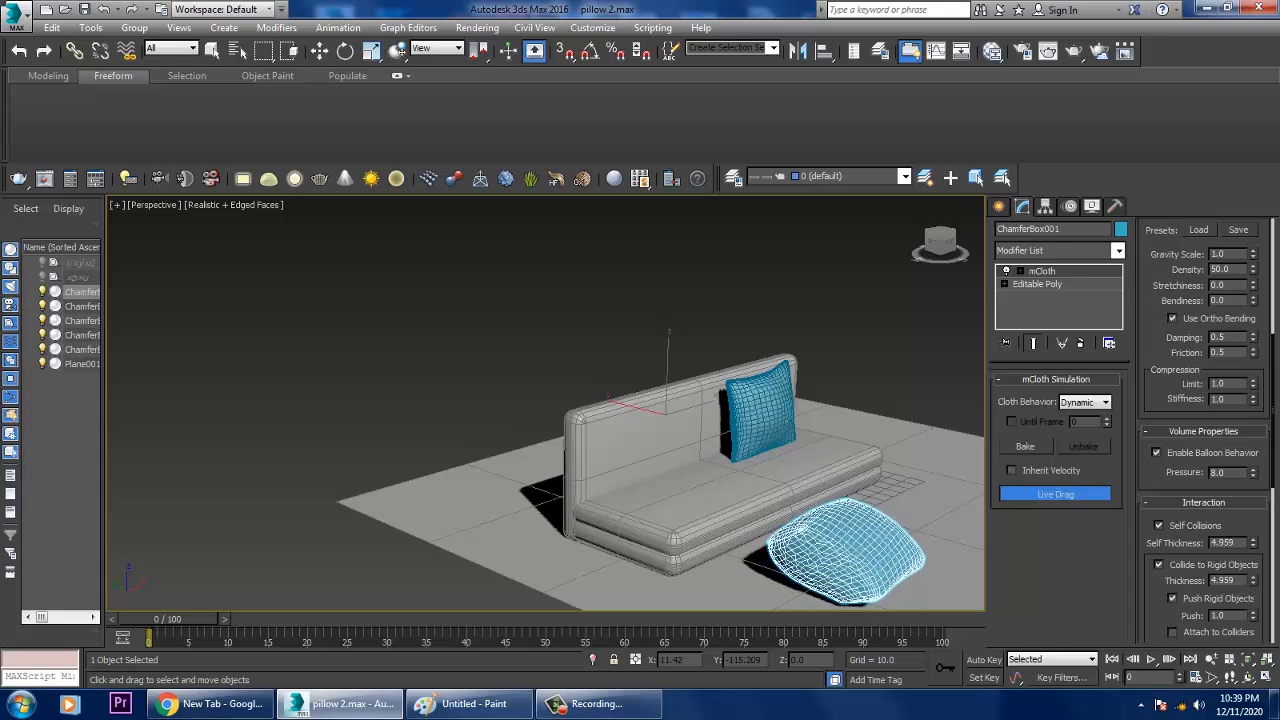
{"action": "left_click", "coordinate": [1055, 494]}
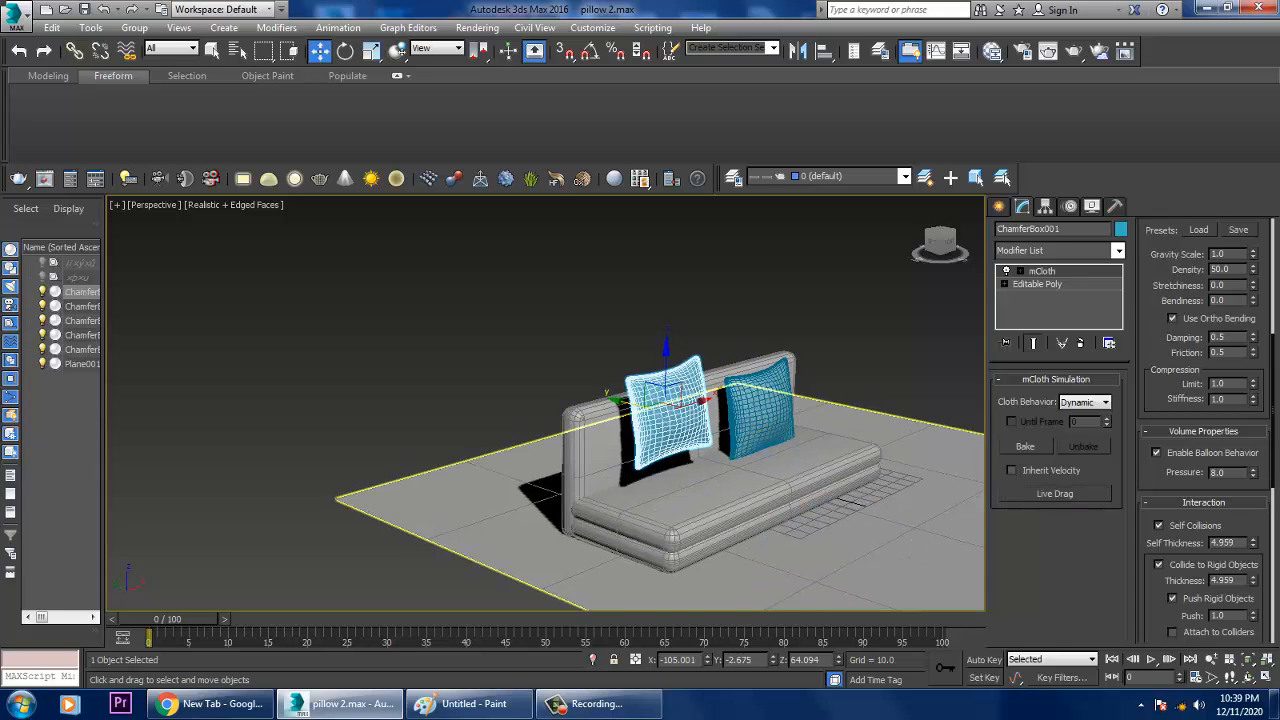
Lower the mCloth pressure to 4.0, rerun Live Drag and pull the pillow off the sofa onto the floor
{"action": "scroll", "coordinate": [797, 474], "scroll_direction": "up", "scroll_amount": 4}
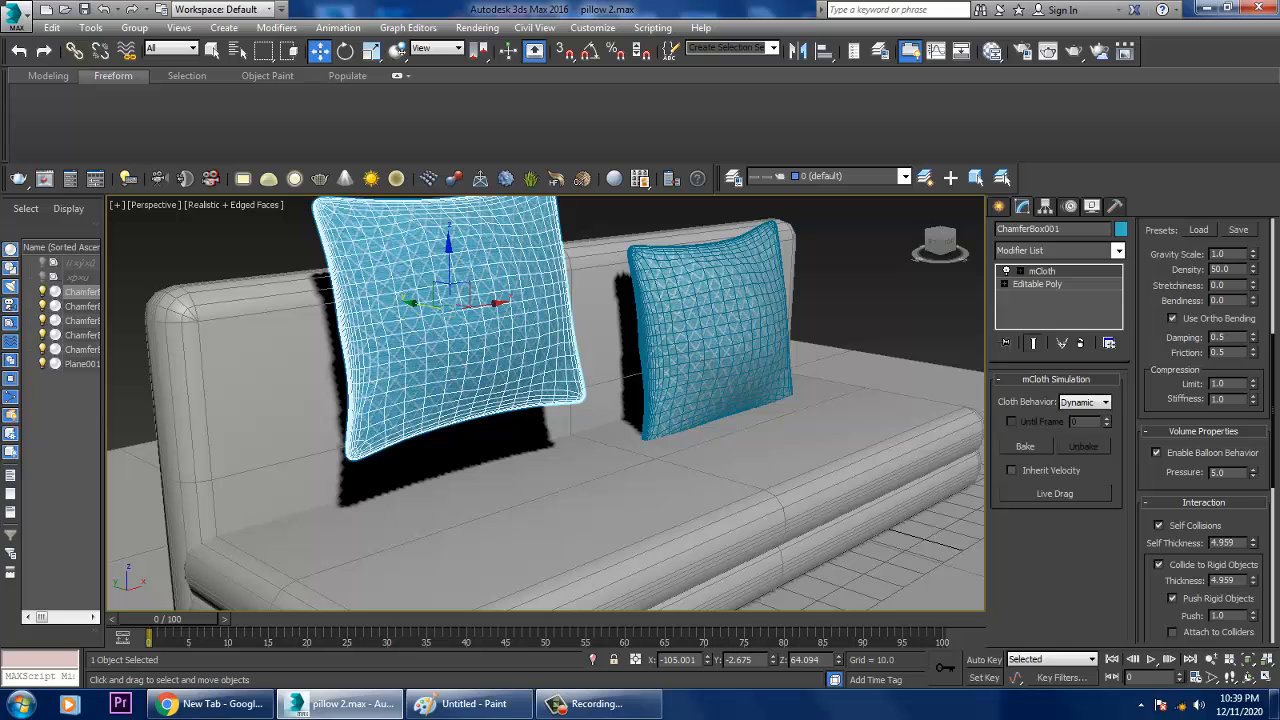
{"action": "left_click", "coordinate": [1054, 493]}
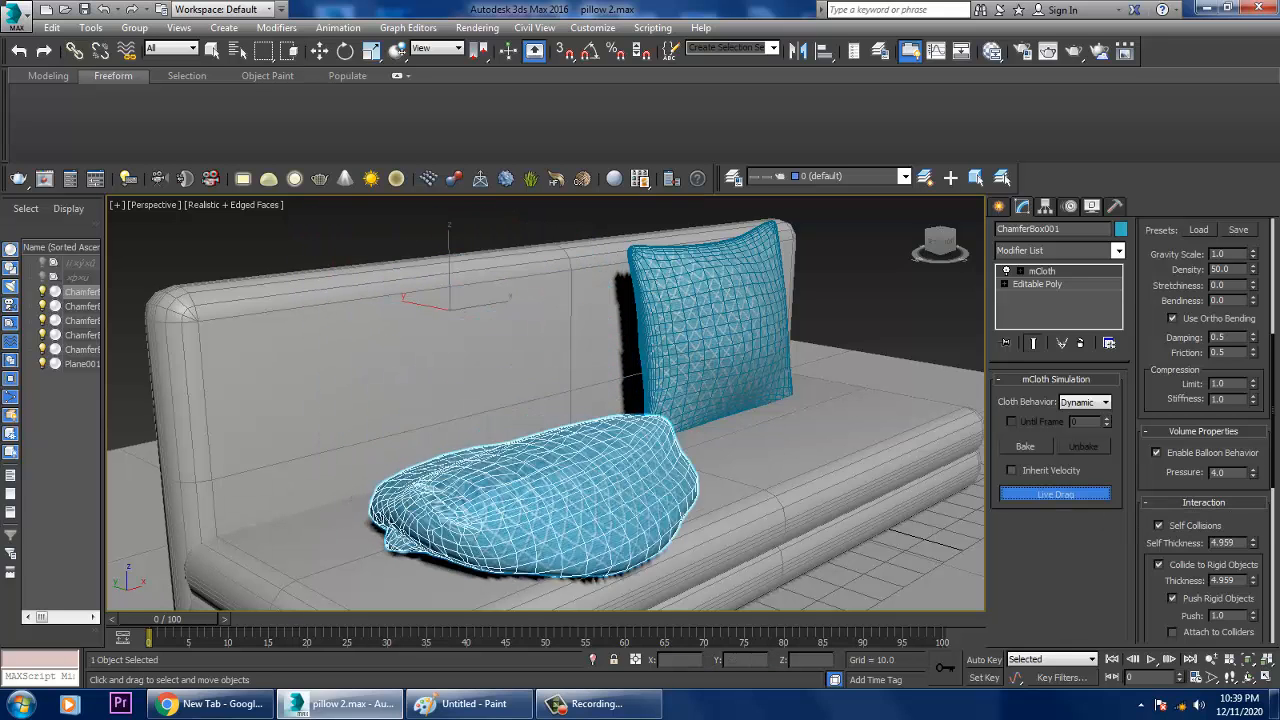
{"action": "key", "text": "Escape"}
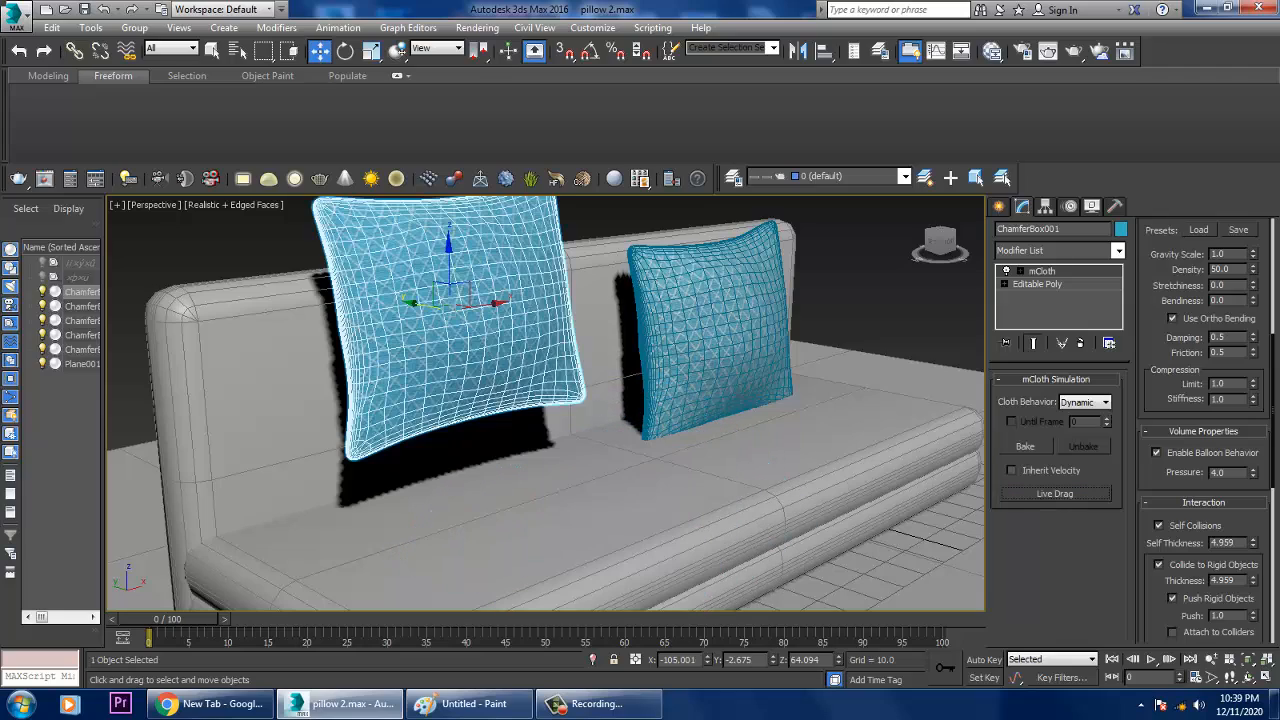
{"action": "left_click", "coordinate": [1054, 493]}
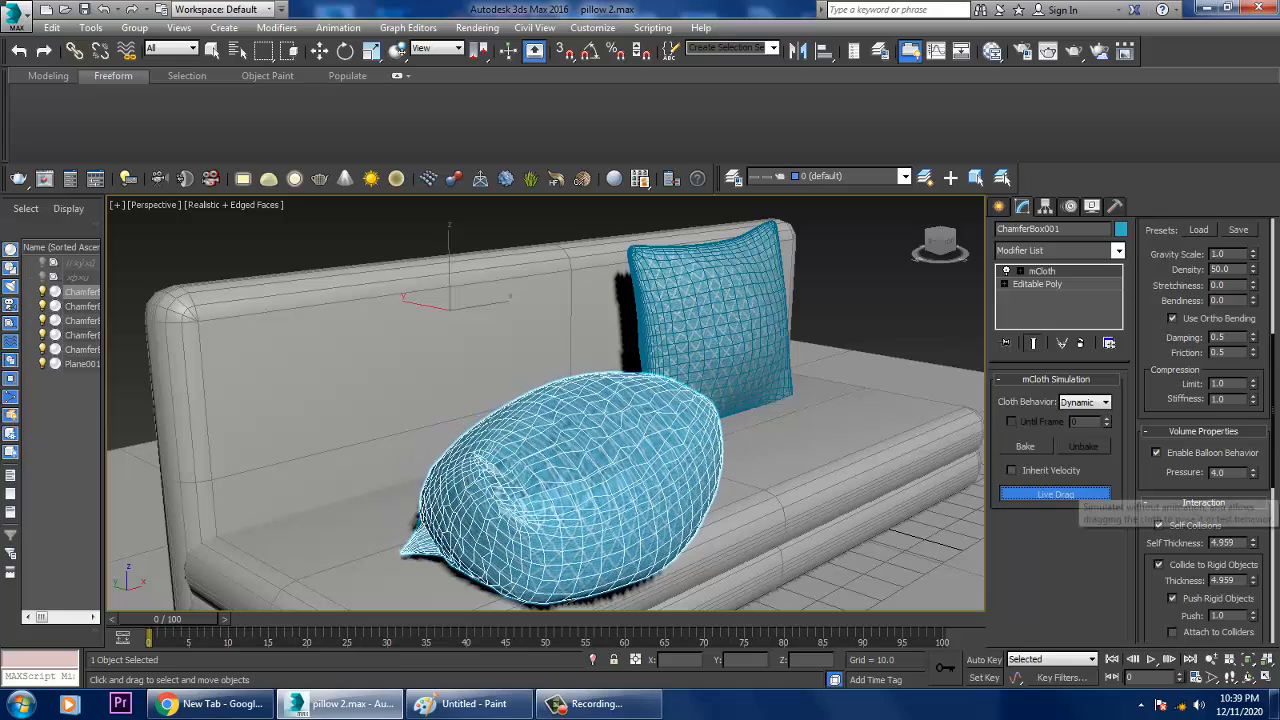
{"action": "scroll", "coordinate": [711, 437], "scroll_direction": "down", "scroll_amount": 5}
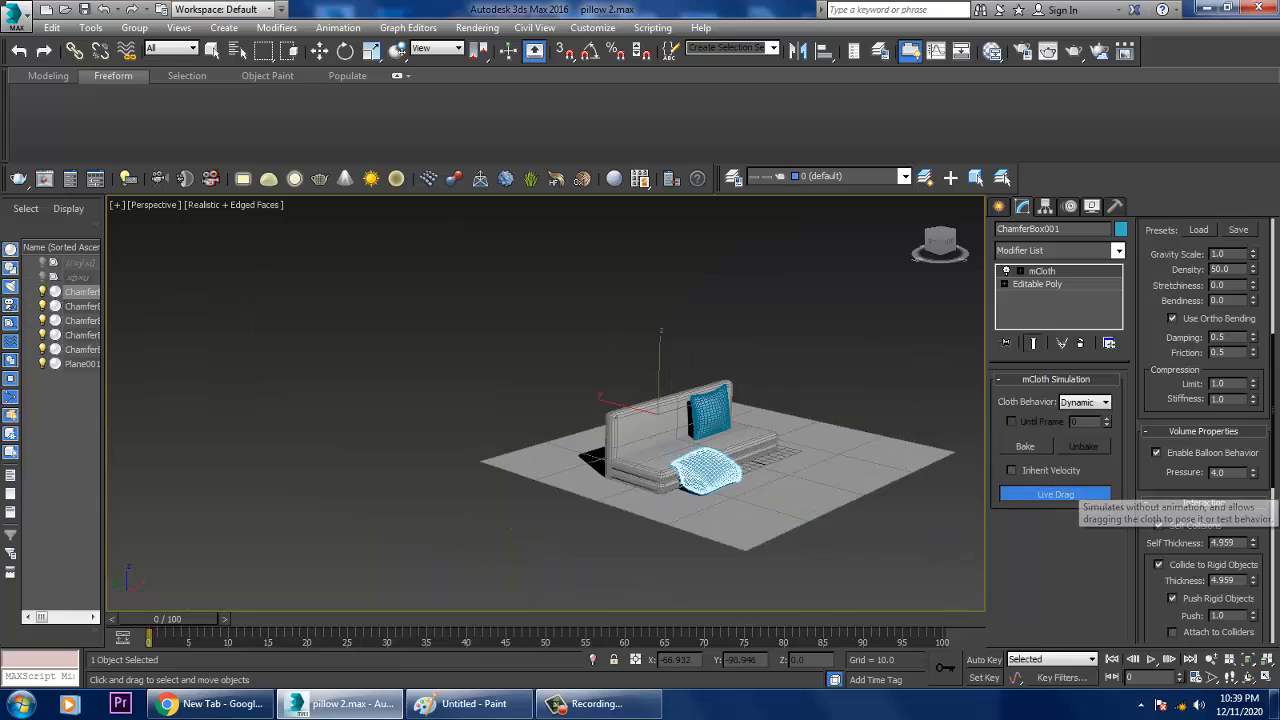
{"action": "scroll", "coordinate": [720, 480], "scroll_direction": "up", "scroll_amount": 5}
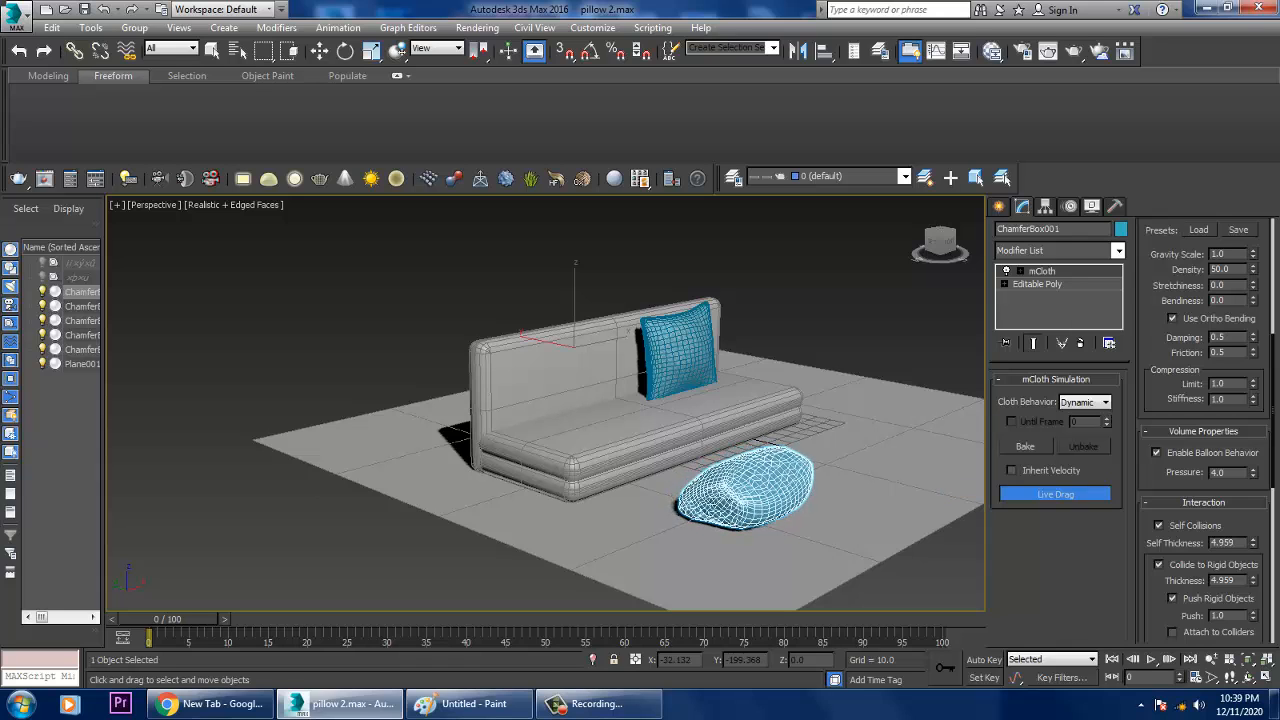
Set the pillow's mCloth damping to 0.7 and its pressure to 6.0 while Live Drag is running
{"action": "scroll", "coordinate": [1203, 430], "scroll_direction": "up", "scroll_amount": 8}
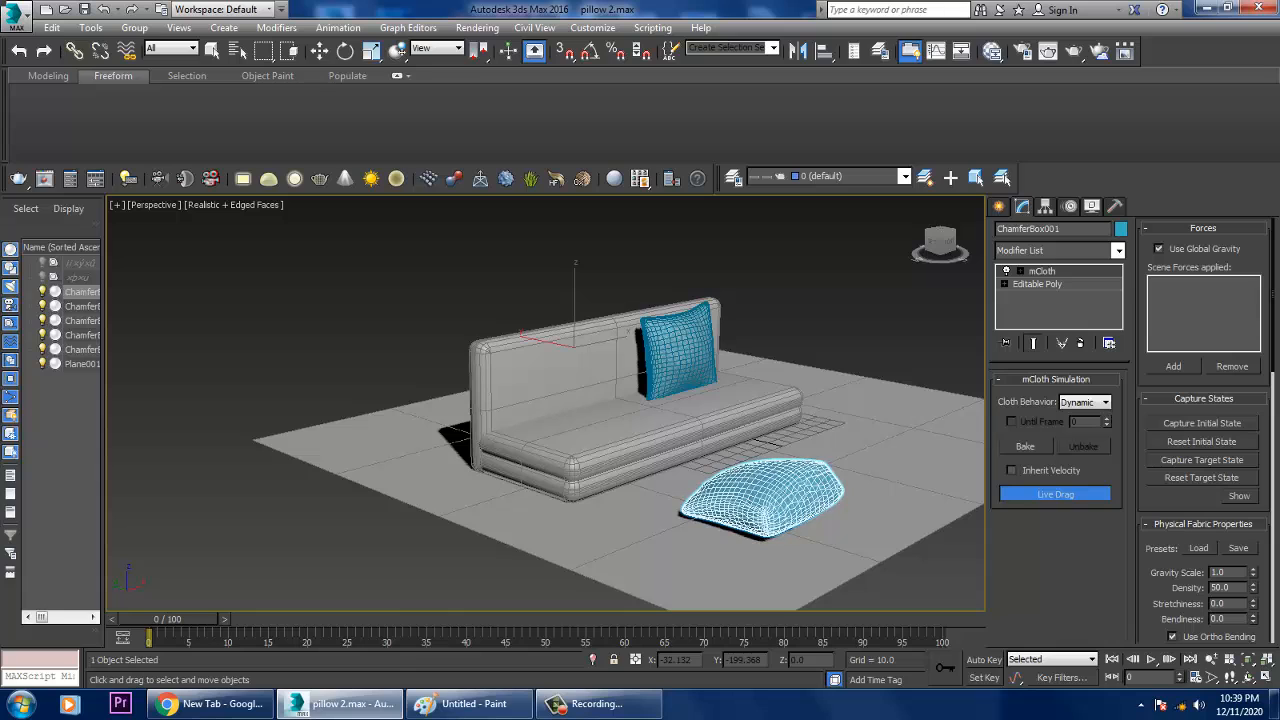
{"action": "scroll", "coordinate": [1203, 430], "scroll_direction": "down", "scroll_amount": 4}
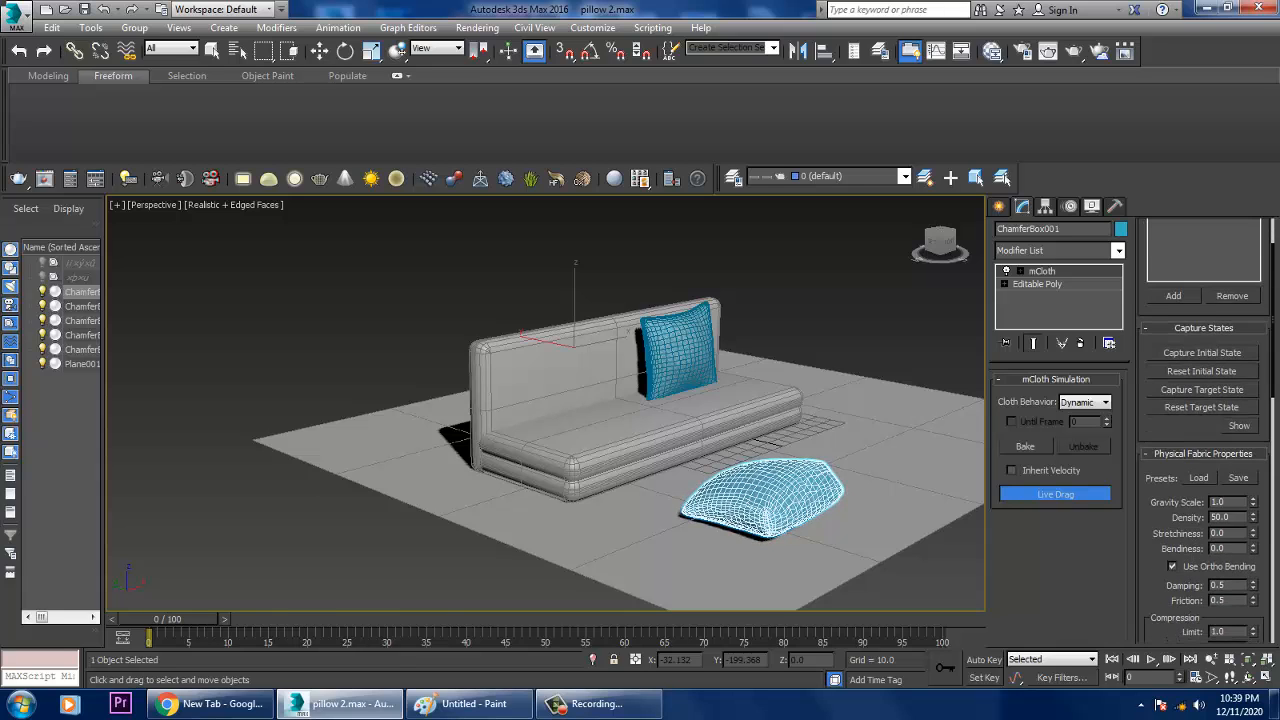
{"action": "left_click", "coordinate": [1253, 498]}
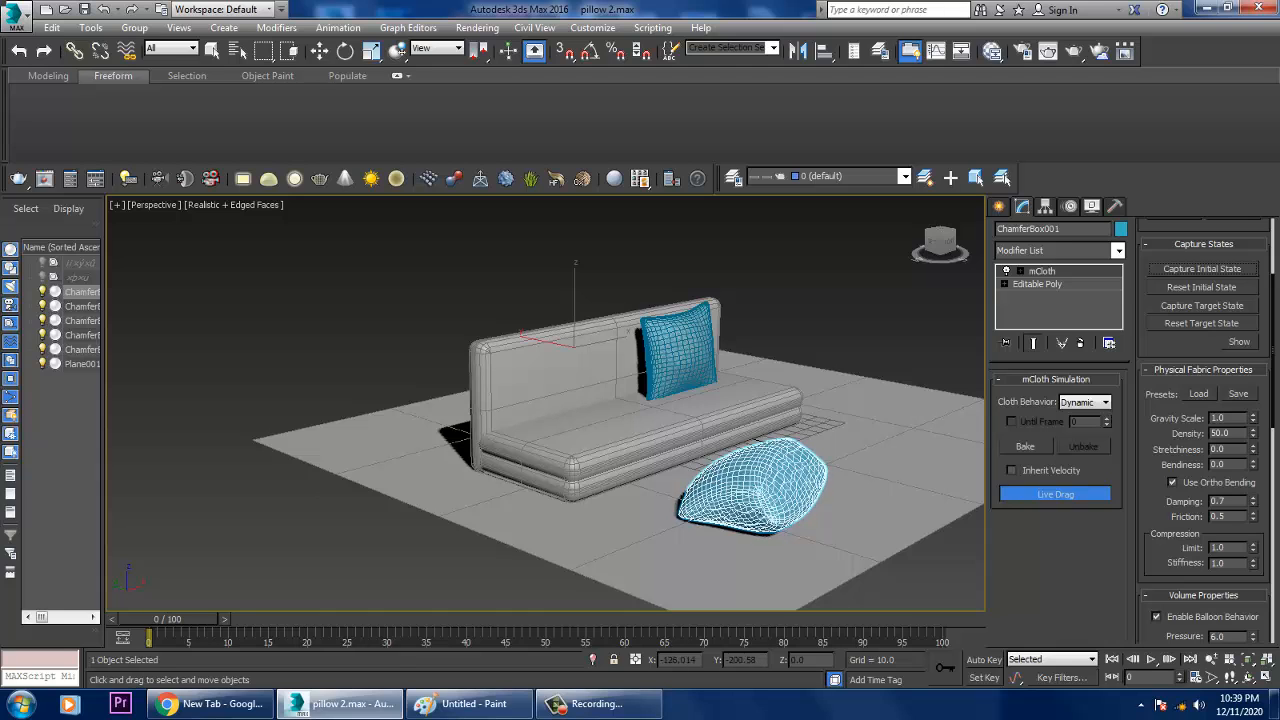
Capture the pillow's simulated shape as its initial state, stop Live Drag, and convert the pillow to an editable poly
{"action": "scroll", "coordinate": [1203, 430], "scroll_direction": "up", "scroll_amount": 3}
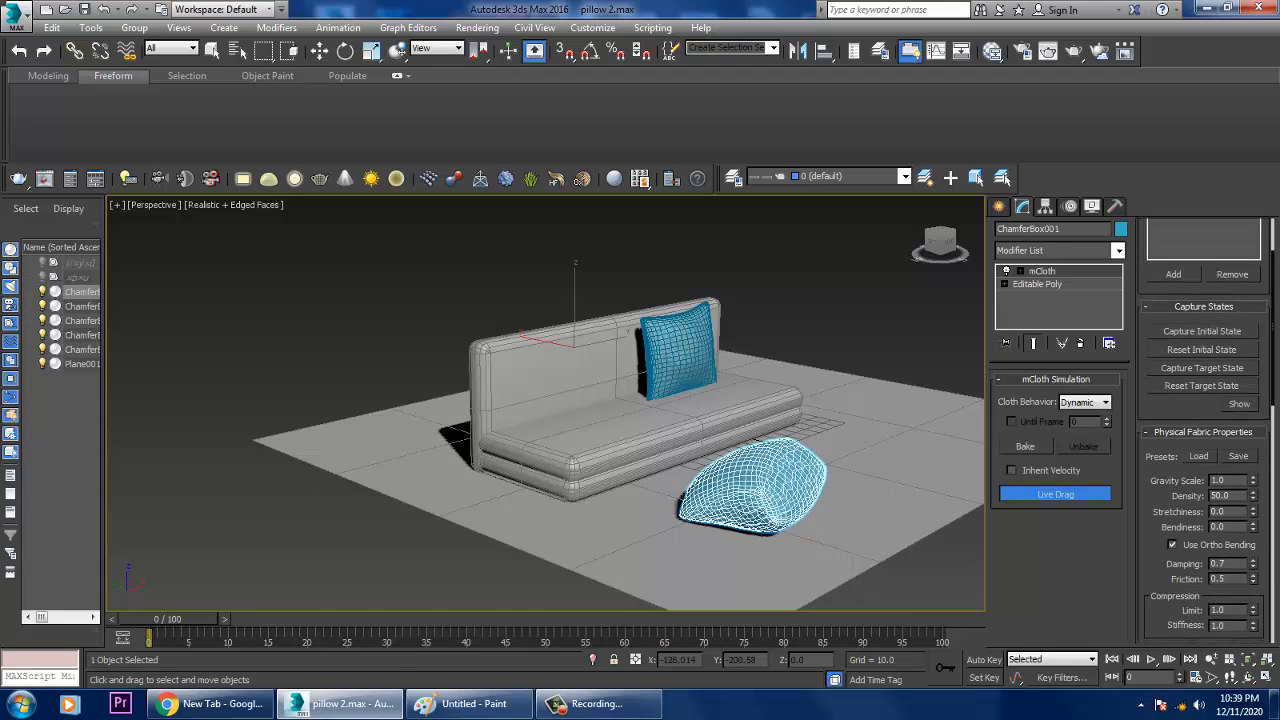
{"action": "scroll", "coordinate": [1203, 430], "scroll_direction": "up", "scroll_amount": 2}
{"action": "left_click", "coordinate": [1055, 494]}
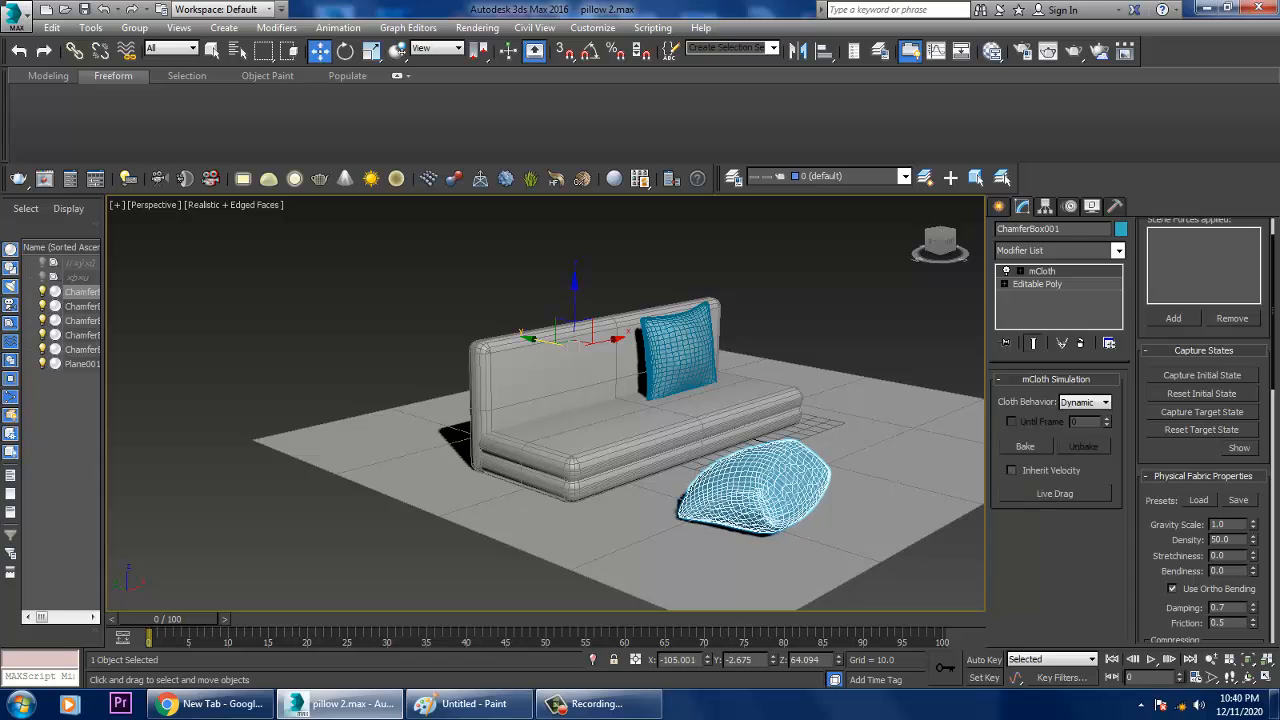
{"action": "right_click", "coordinate": [752, 470]}
{"action": "mouse_move", "coordinate": [786, 637]}
{"action": "left_click", "coordinate": [967, 651]}
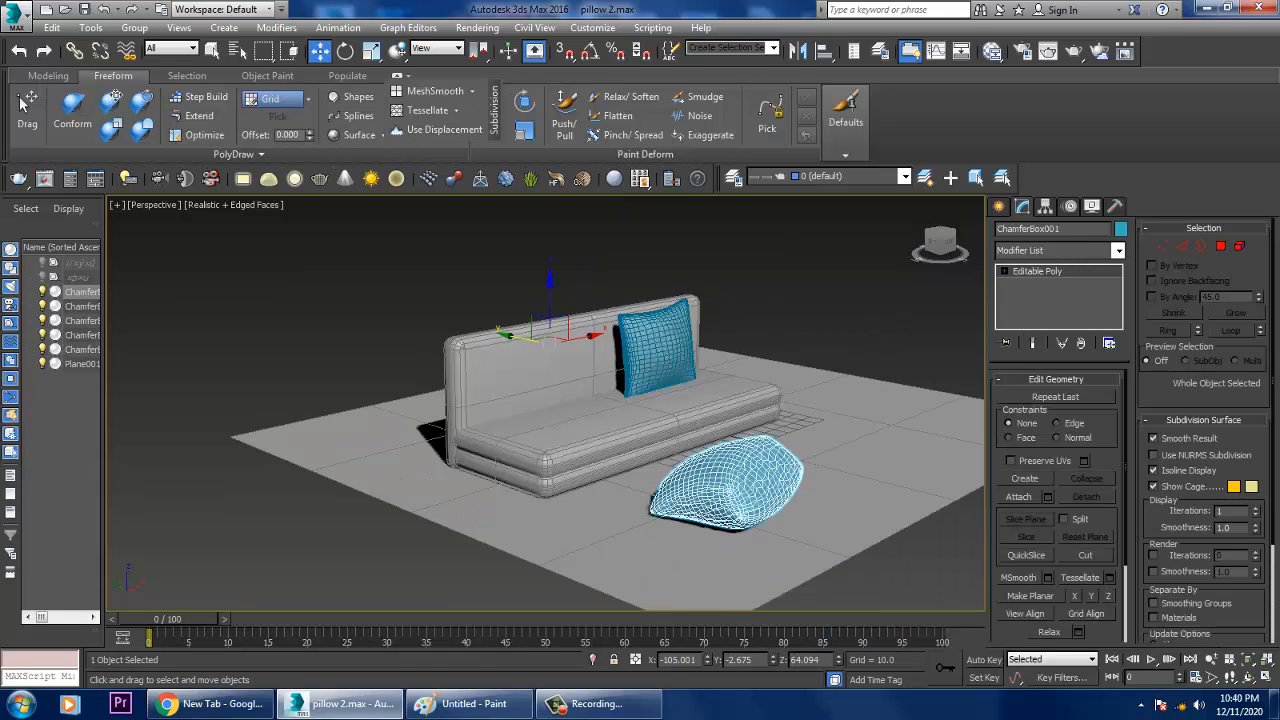
Center the deformed pillow's pivot to the object and rotate the pillow upright to about 178 degrees on X
{"action": "key", "text": "z"}
{"action": "middle_click_drag", "start_coordinate": [640, 420], "coordinate": [670, 410], "text": "alt"}
{"action": "key", "text": "e"}
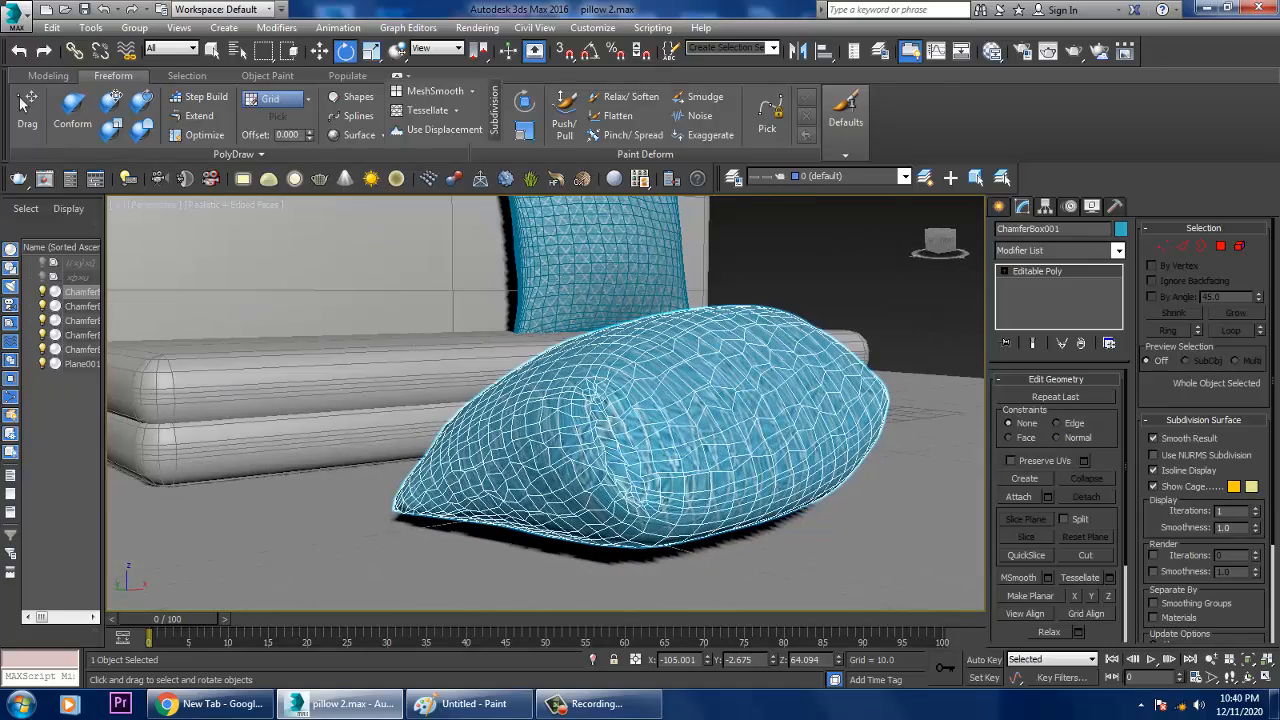
{"action": "key", "text": "shift+z"}
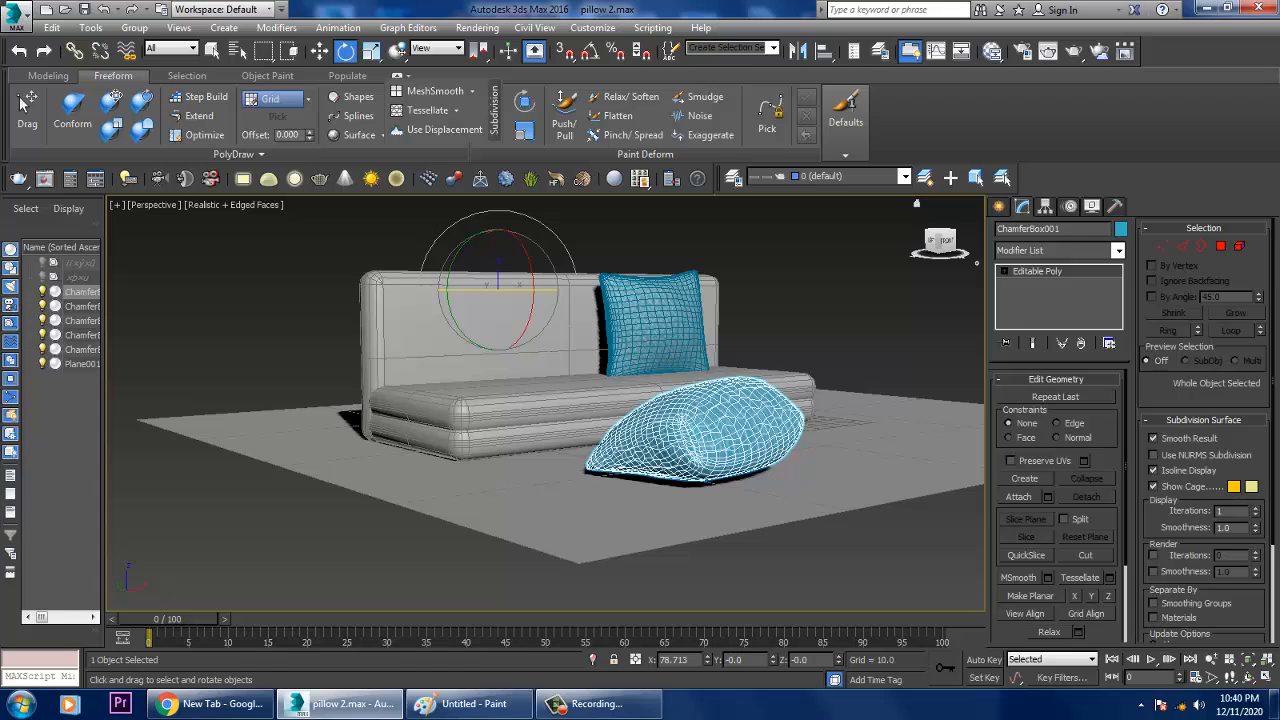
{"action": "left_click", "coordinate": [1044, 206]}
{"action": "left_click", "coordinate": [1058, 307]}
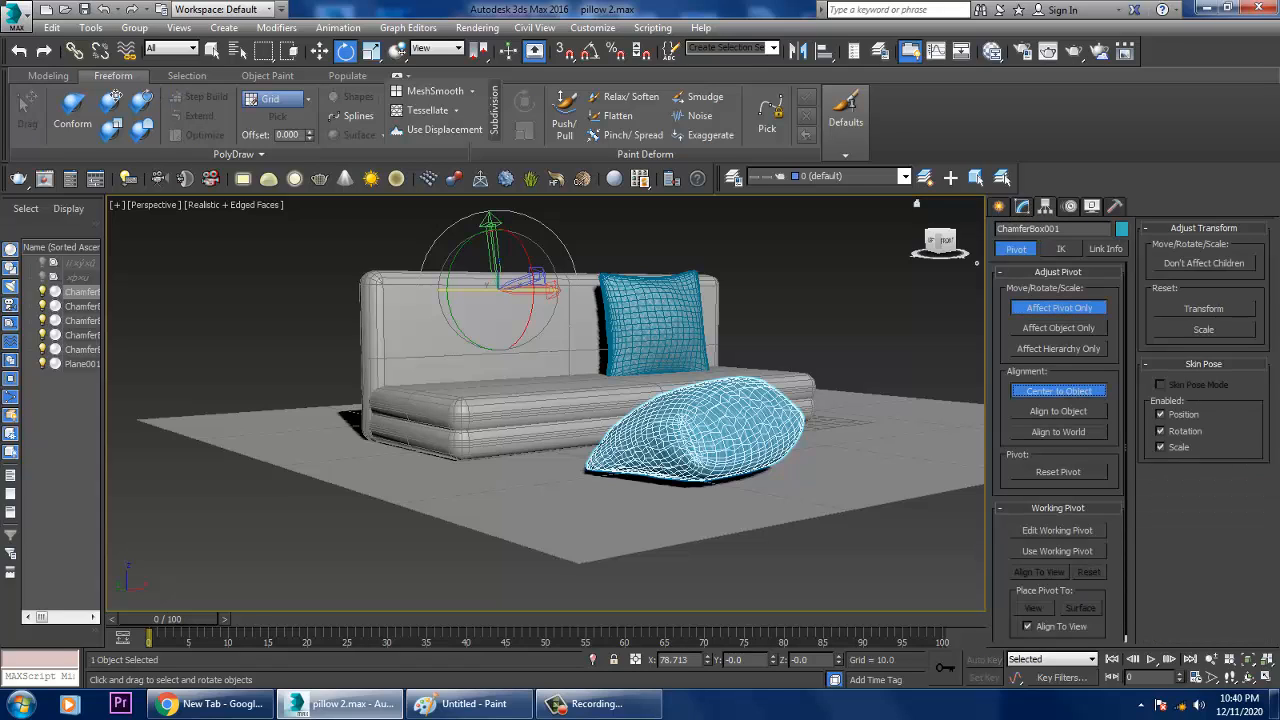
{"action": "left_click", "coordinate": [1058, 390]}
{"action": "left_click", "coordinate": [1058, 307]}
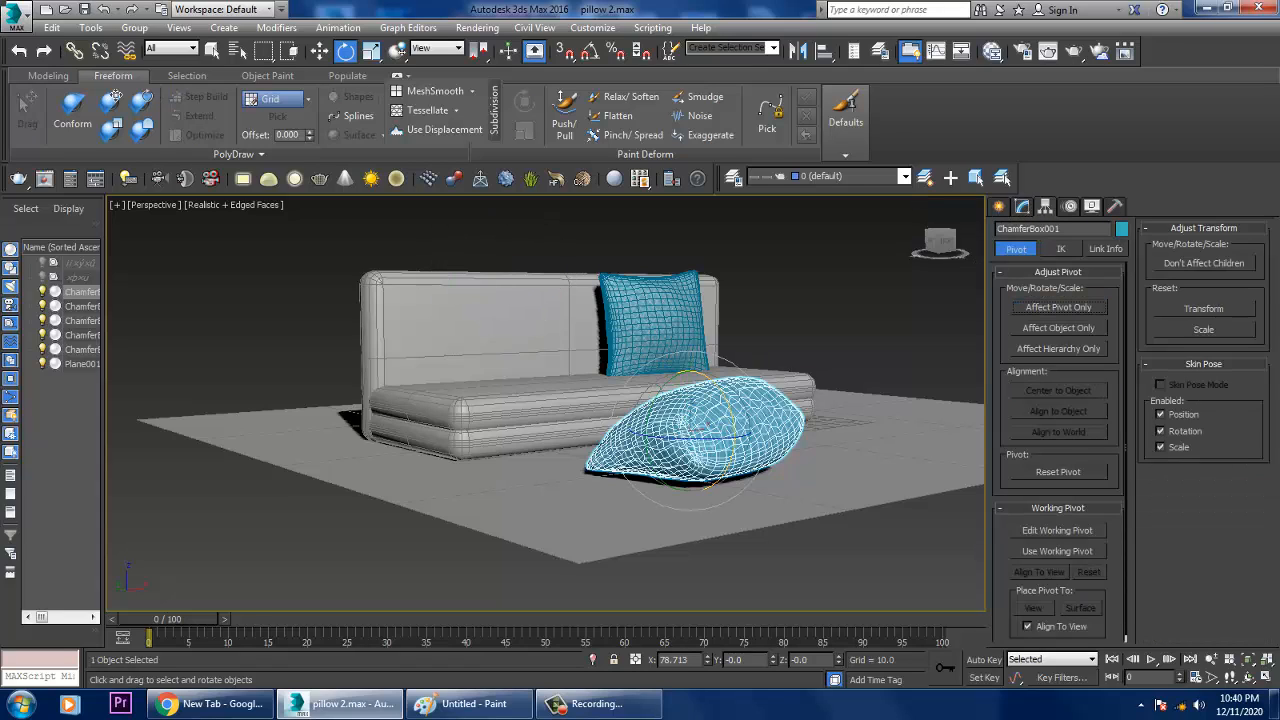
{"action": "left_click_drag", "start_coordinate": [731, 414], "coordinate": [706, 275]}
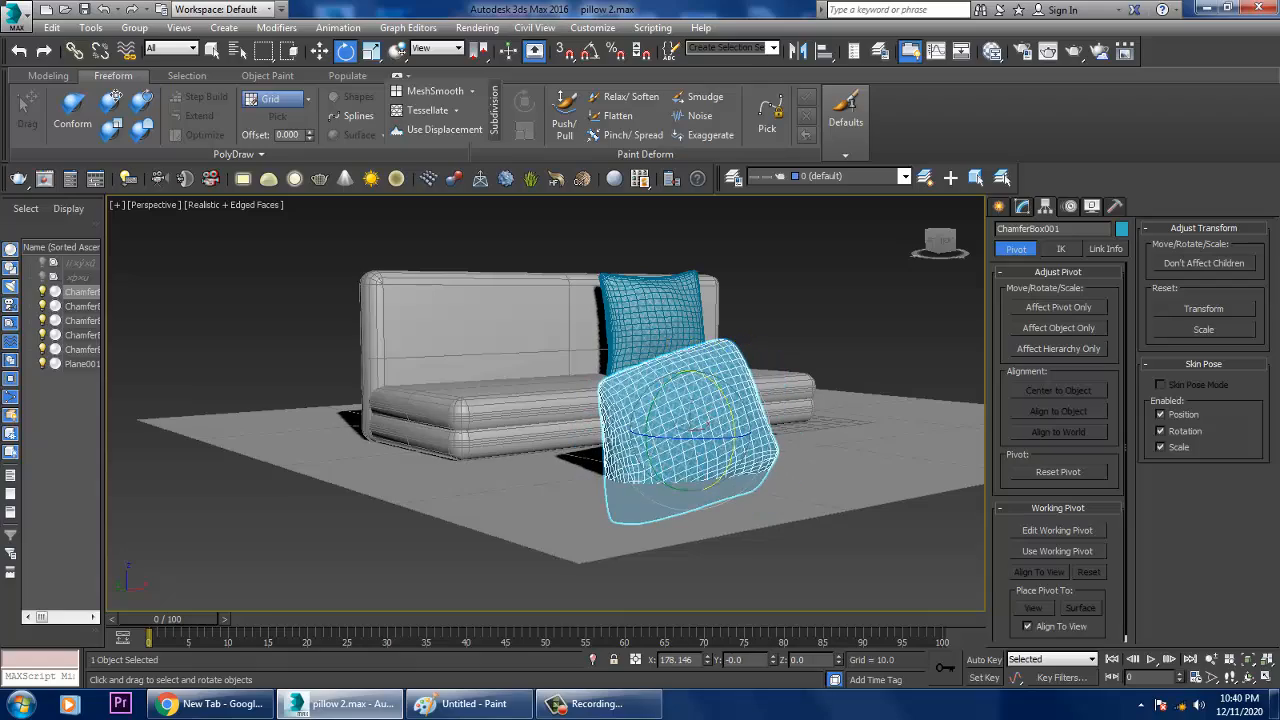
{"action": "middle_click_drag", "start_coordinate": [574, 348], "coordinate": [675, 390], "text": "alt"}
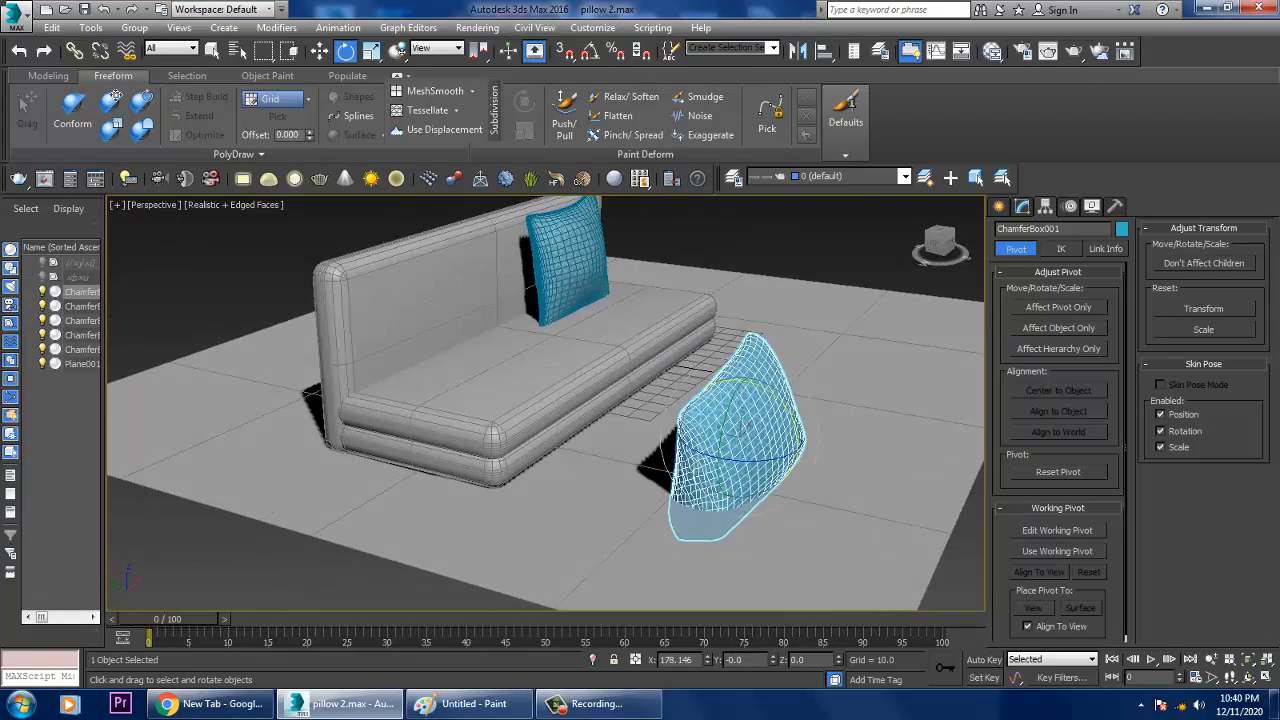
Delete the deformed pillow and copy the remaining one along the backrest, placing the copy at about X -96, Y -2, Z 59
{"action": "key", "text": "Delete"}
{"action": "left_click", "coordinate": [568, 262]}
{"action": "middle_click_drag", "start_coordinate": [568, 262], "coordinate": [515, 262], "text": "alt"}
{"action": "key", "text": "w"}
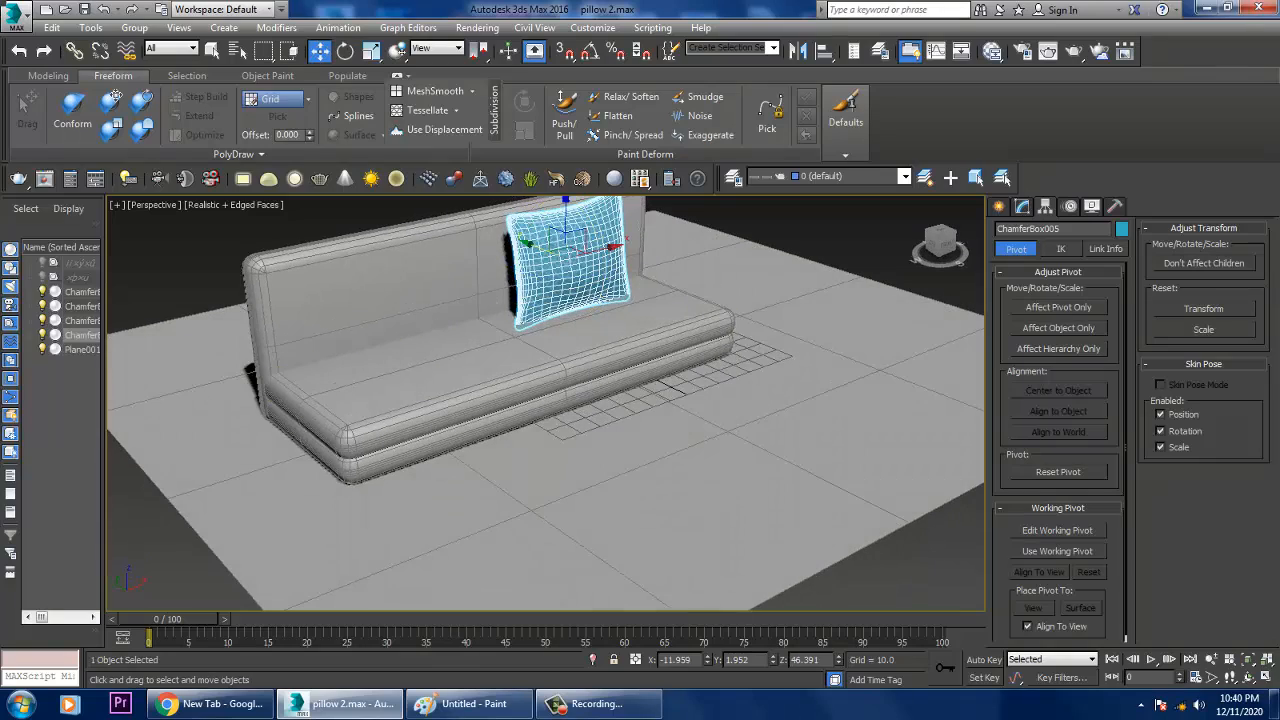
{"action": "mouse_move", "coordinate": [565, 242]}
{"action": "left_mouse_down", "text": "shift"}
{"action": "mouse_move", "coordinate": [348, 272]}
{"action": "mouse_move", "coordinate": [405, 270]}
{"action": "left_mouse_up", "text": "shift"}
{"action": "key", "text": "Return"}
{"action": "middle_click_drag", "start_coordinate": [545, 400], "coordinate": [370, 405], "text": "alt"}
{"action": "mouse_move", "coordinate": [524, 345]}
{"action": "left_mouse_down"}
{"action": "mouse_move", "coordinate": [523, 313]}
{"action": "mouse_move", "coordinate": [508, 354]}
{"action": "left_mouse_up"}
{"action": "middle_click_drag", "start_coordinate": [508, 354], "coordinate": [545, 352], "text": "alt"}
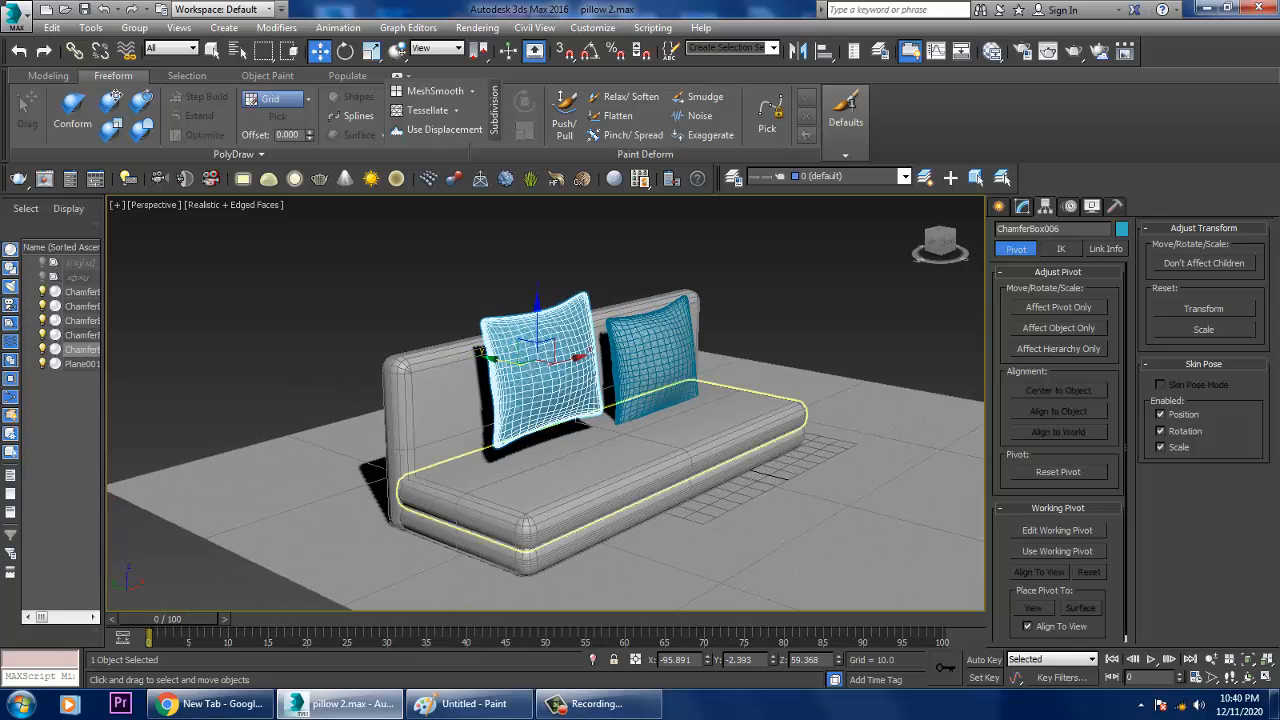
{"action": "left_click", "coordinate": [1022, 206]}
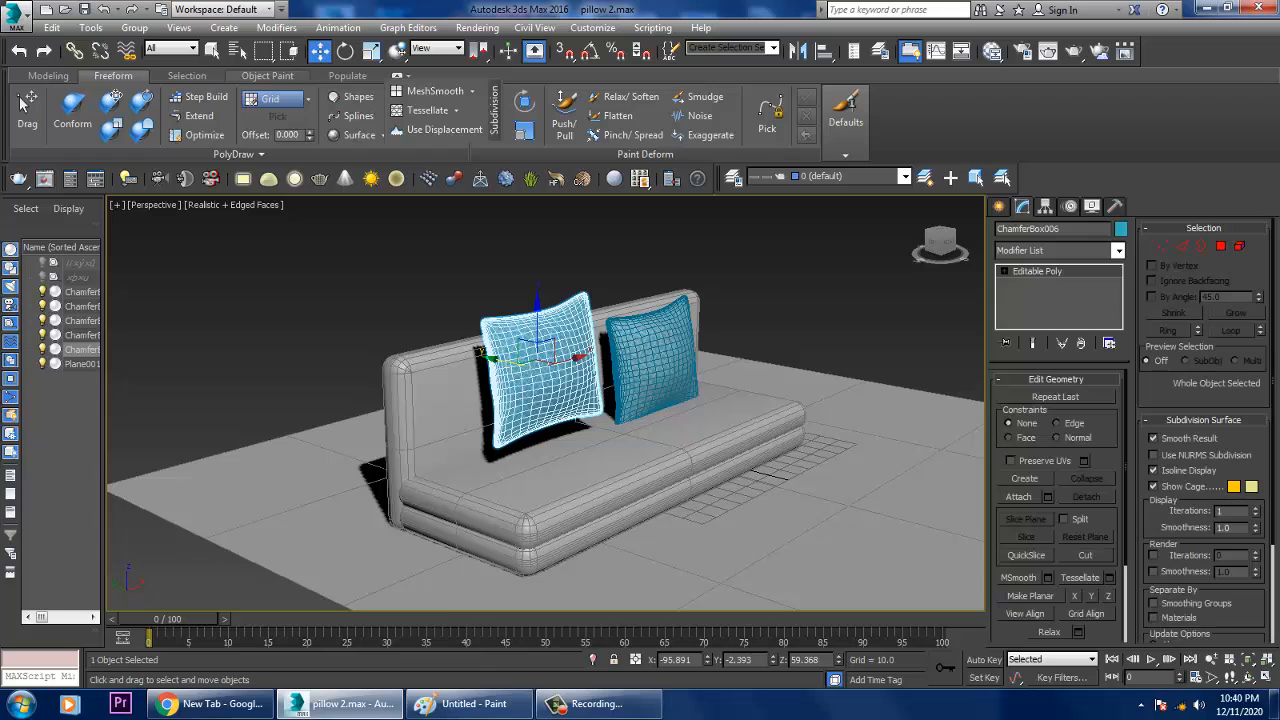
Make the copied pillow an mCloth object with MassFX
{"action": "left_click", "coordinate": [338, 27]}
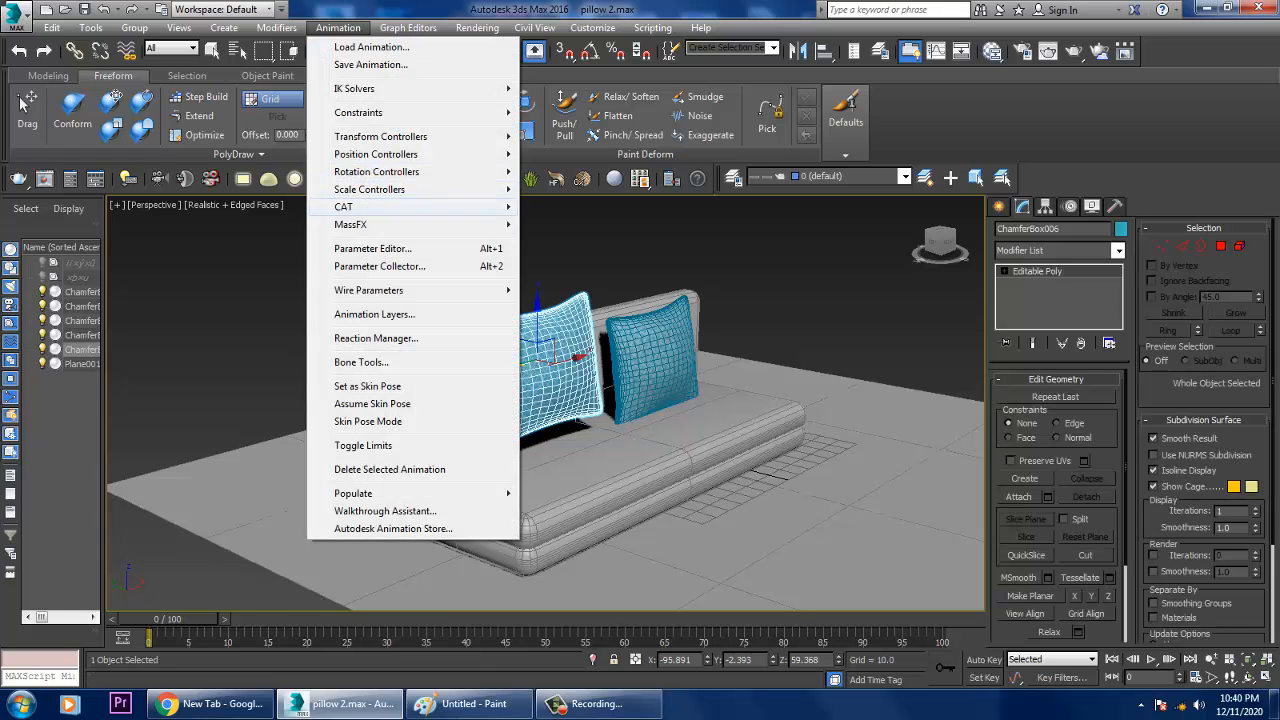
{"action": "mouse_move", "coordinate": [350, 224]}
{"action": "mouse_move", "coordinate": [555, 242]}
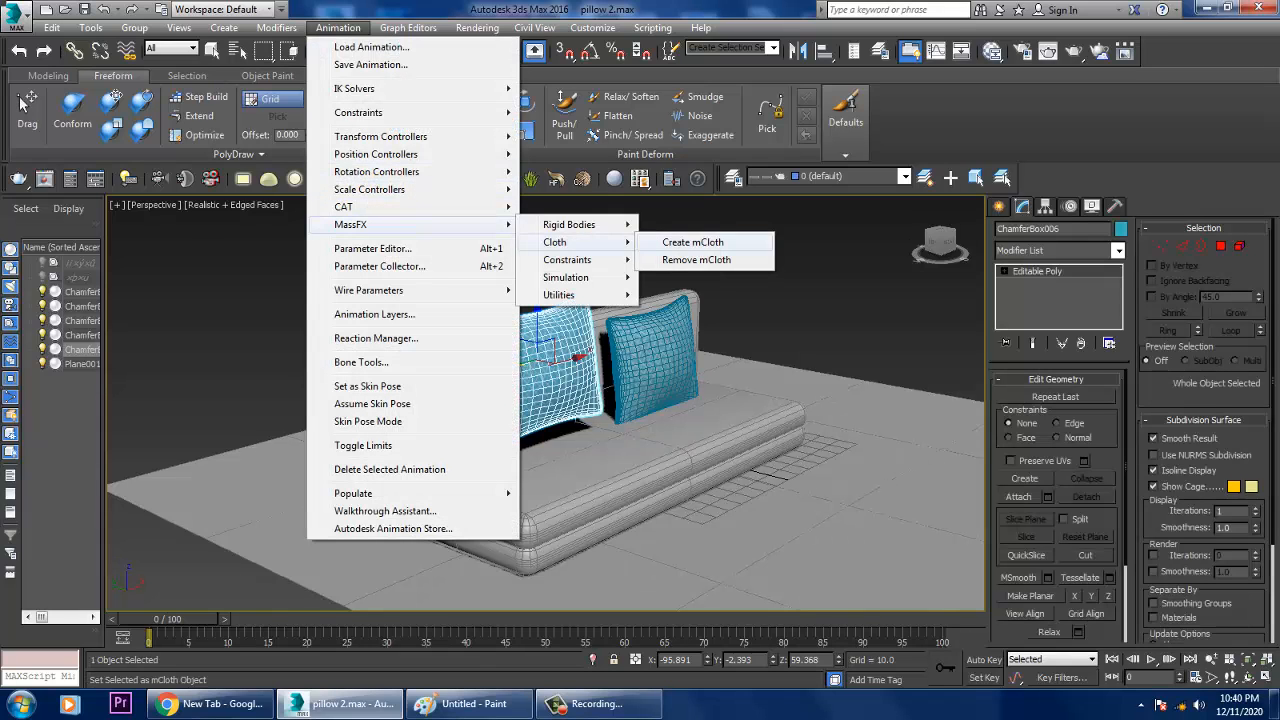
{"action": "left_click", "coordinate": [692, 242]}
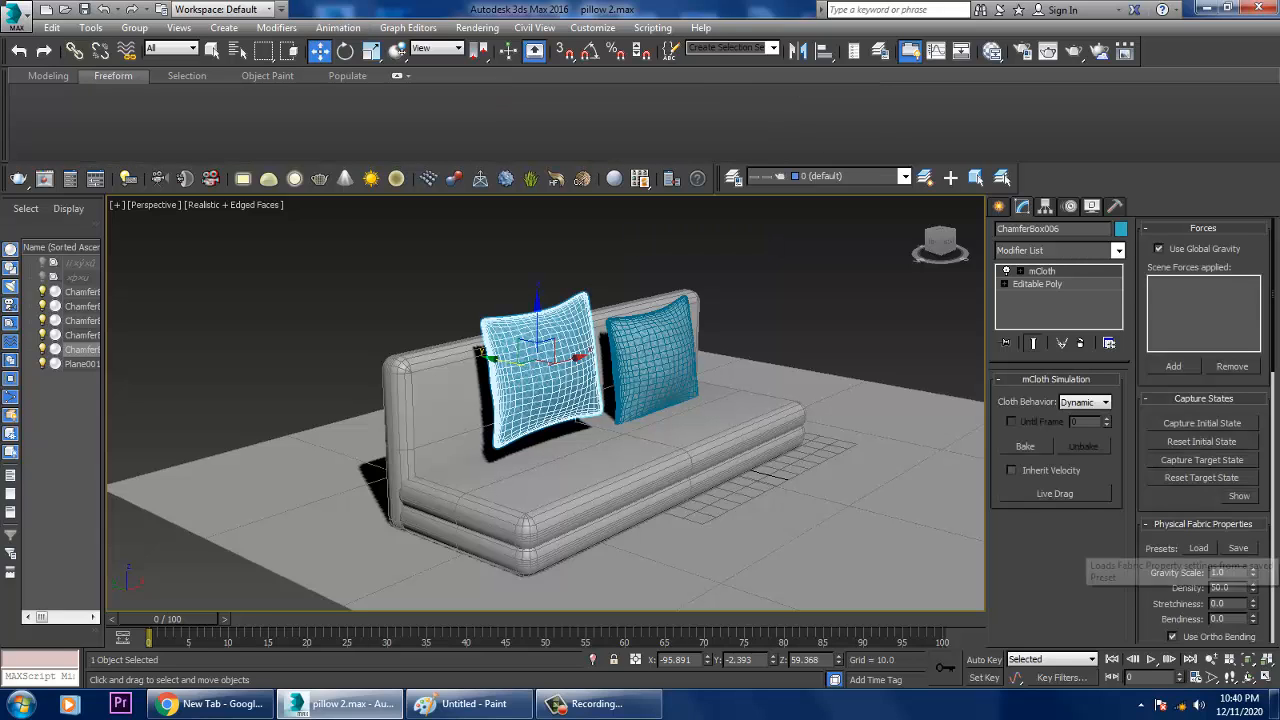
Enable balloon behavior on the copied pillow, test pressures up to 23.0 in Live Drag, and settle on 6.0 before stopping
{"action": "scroll", "coordinate": [1203, 430], "scroll_direction": "down", "scroll_amount": 5}
{"action": "scroll", "coordinate": [1203, 430], "scroll_direction": "down", "scroll_amount": 3}
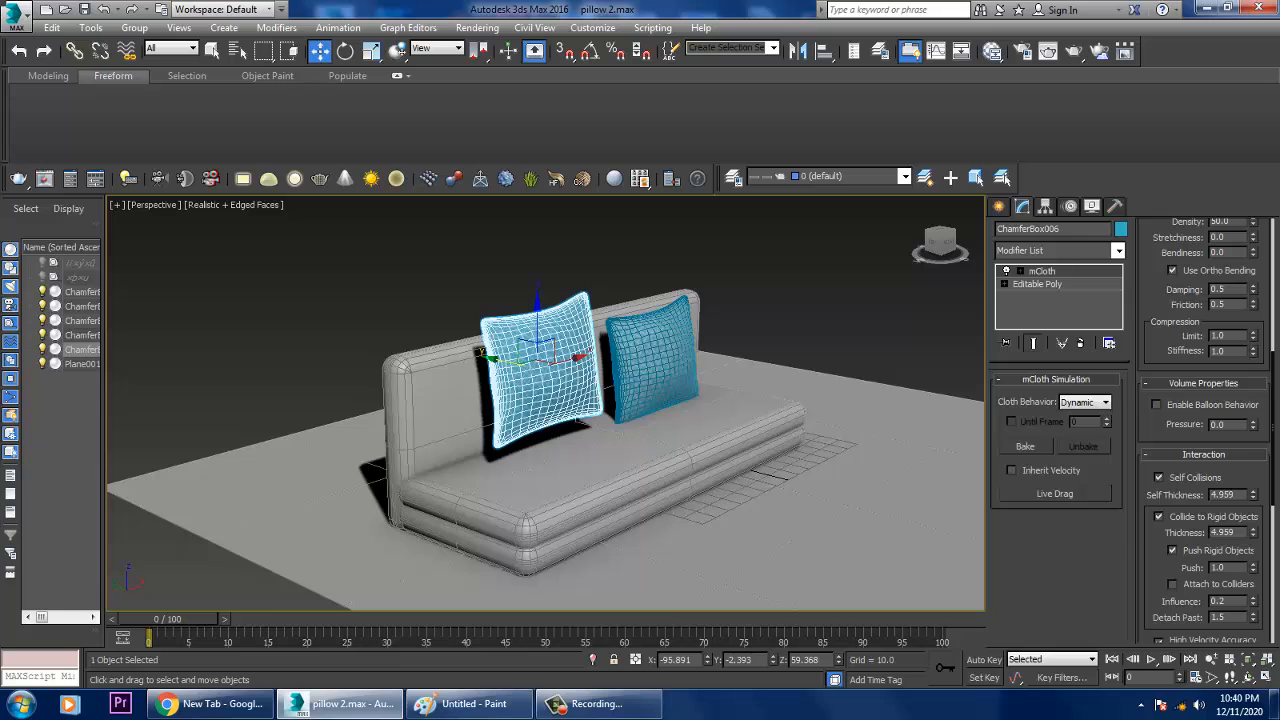
{"action": "left_click", "coordinate": [1055, 493]}
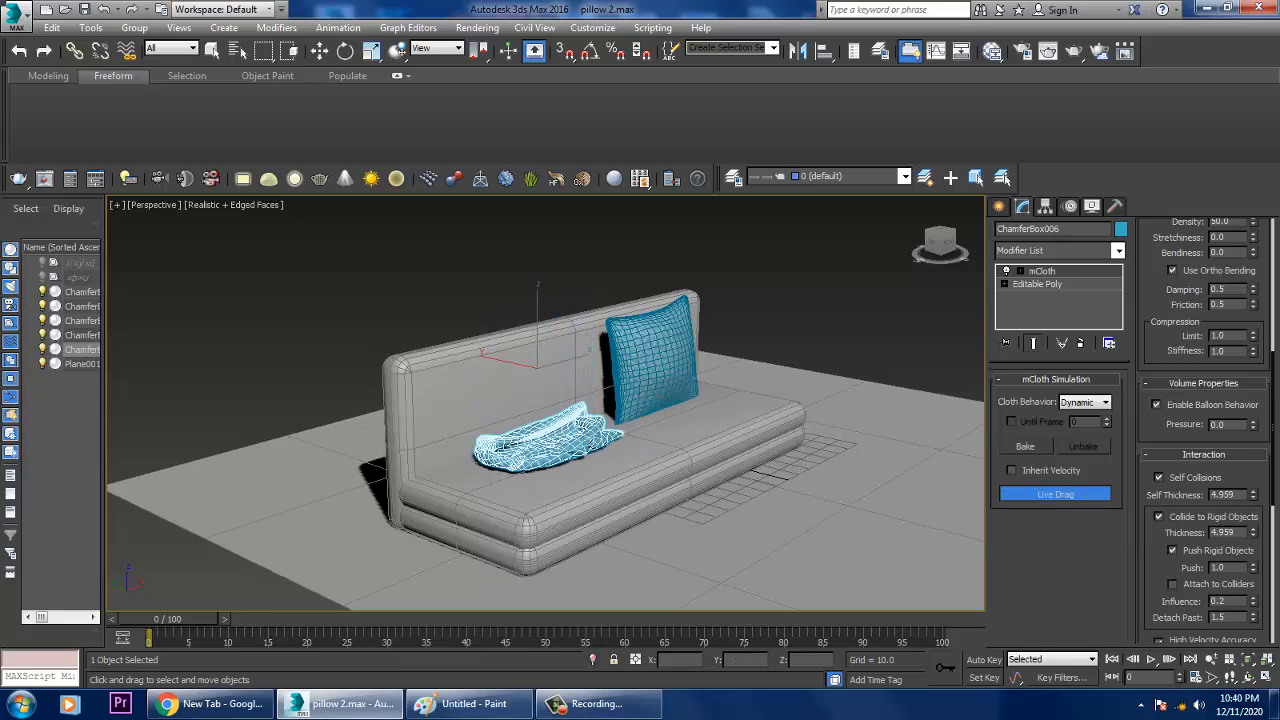
{"action": "left_click_drag", "start_coordinate": [1253, 424], "coordinate": [1253, 362]}
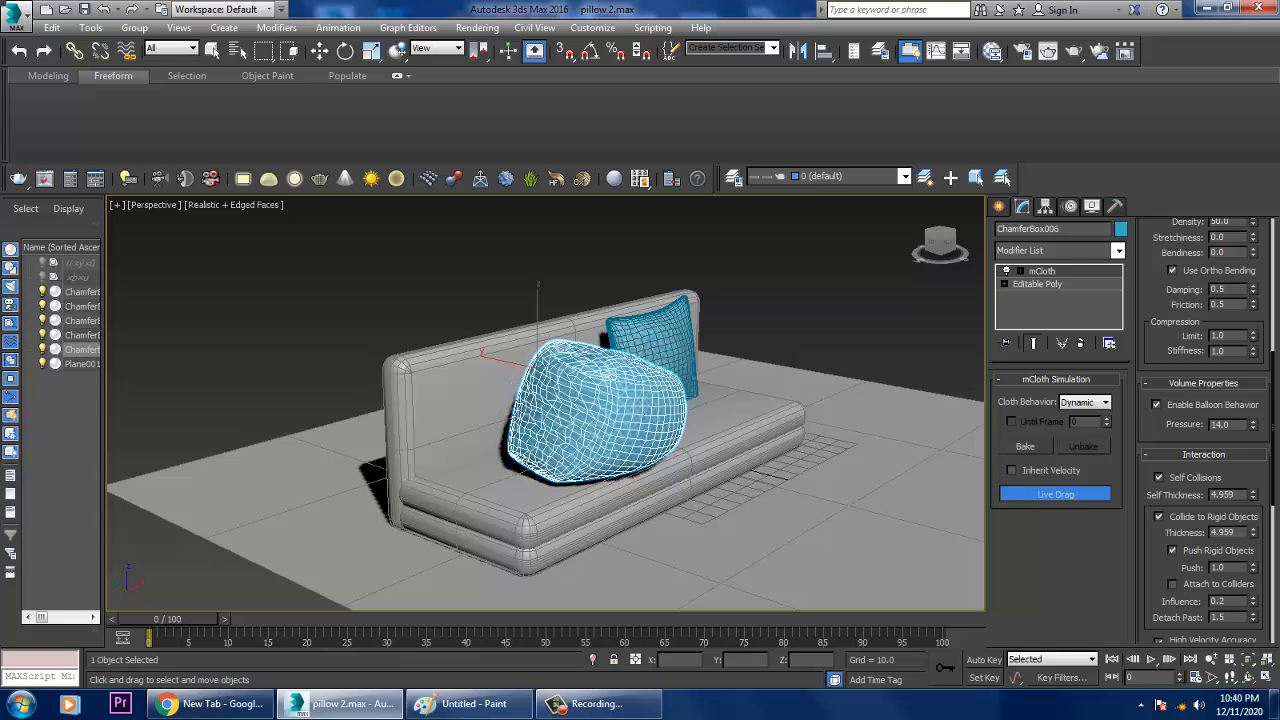
{"action": "left_click_drag", "start_coordinate": [1253, 424], "coordinate": [1253, 352]}
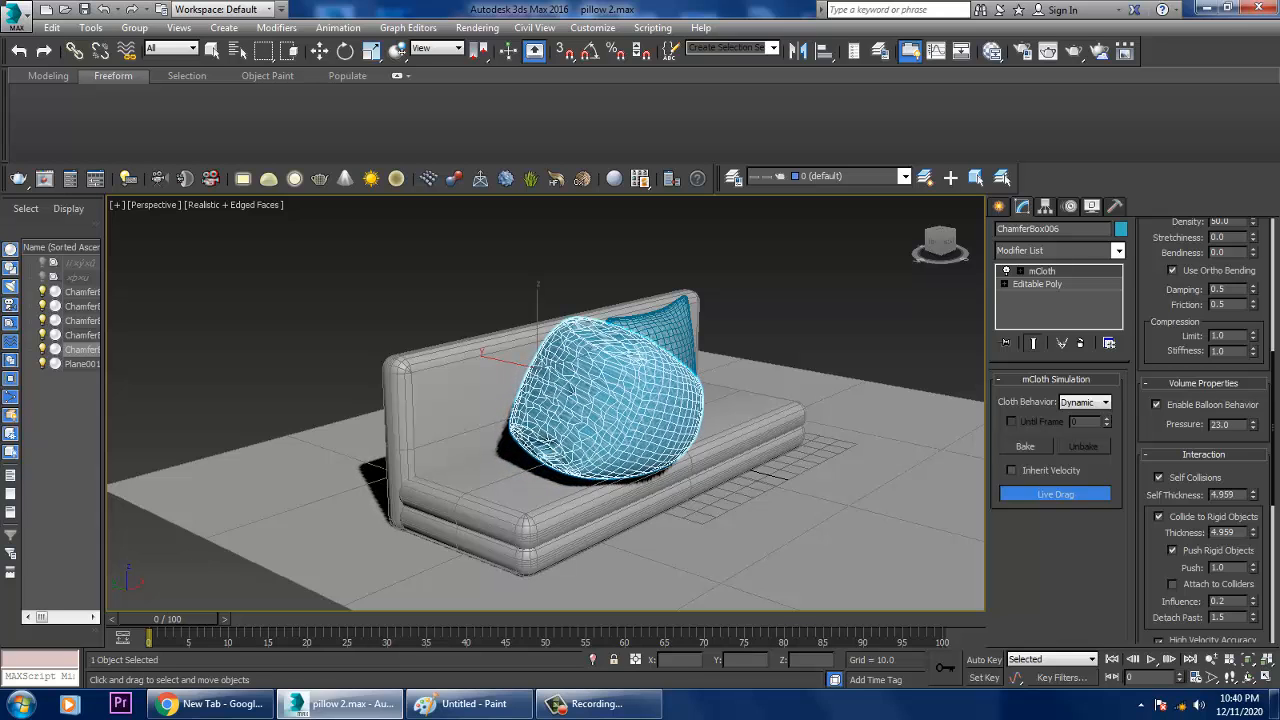
{"action": "left_click_drag", "start_coordinate": [1253, 424], "coordinate": [1253, 442]}
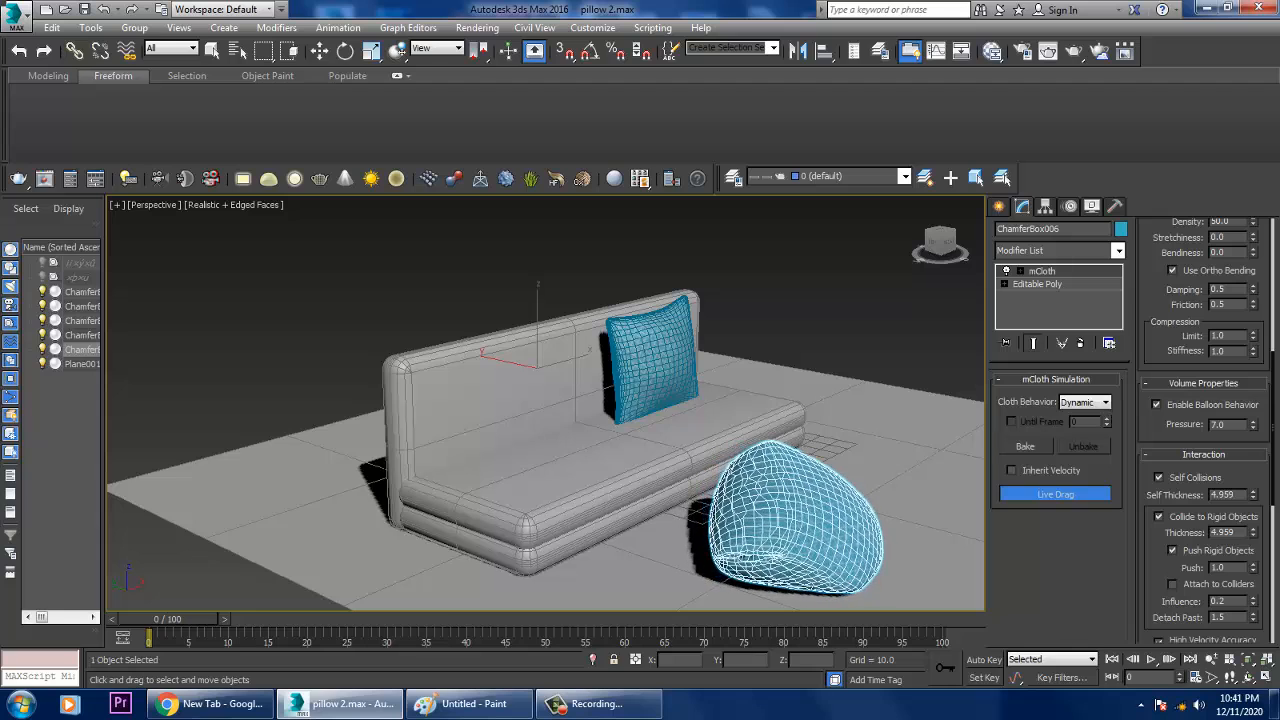
{"action": "left_click_drag", "start_coordinate": [1253, 424], "coordinate": [1253, 427]}
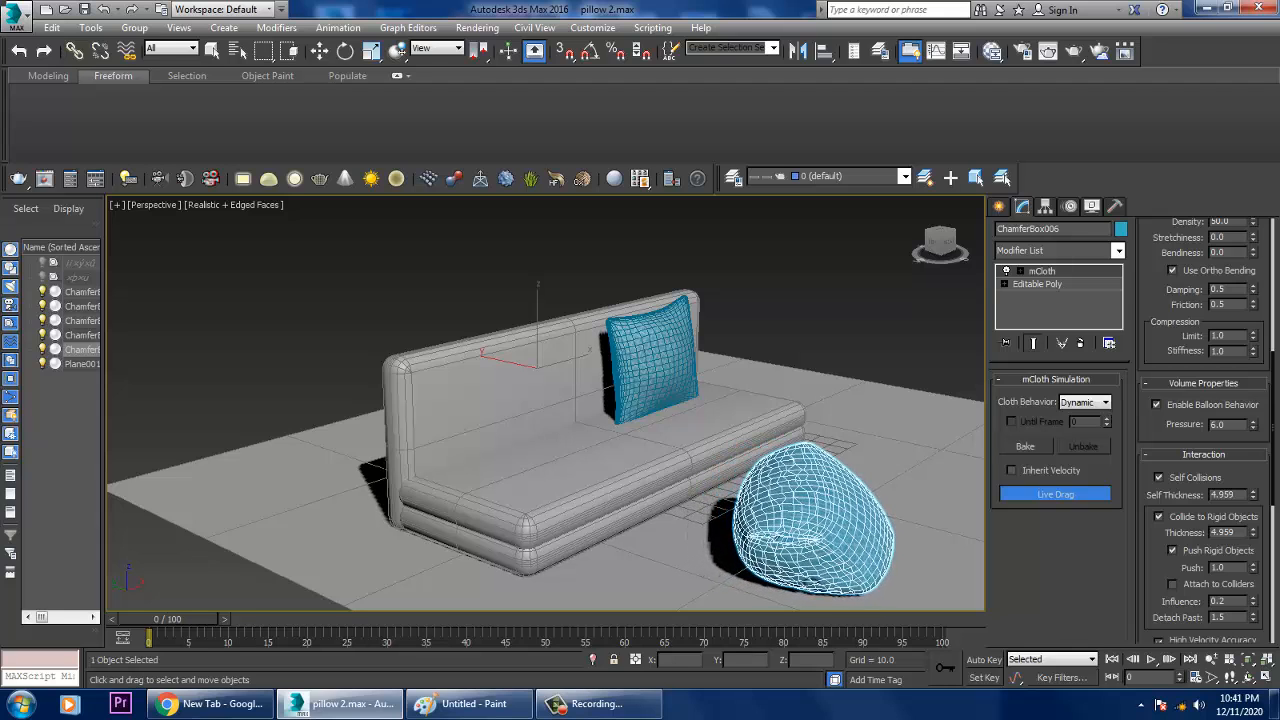
{"action": "key", "text": "Escape"}
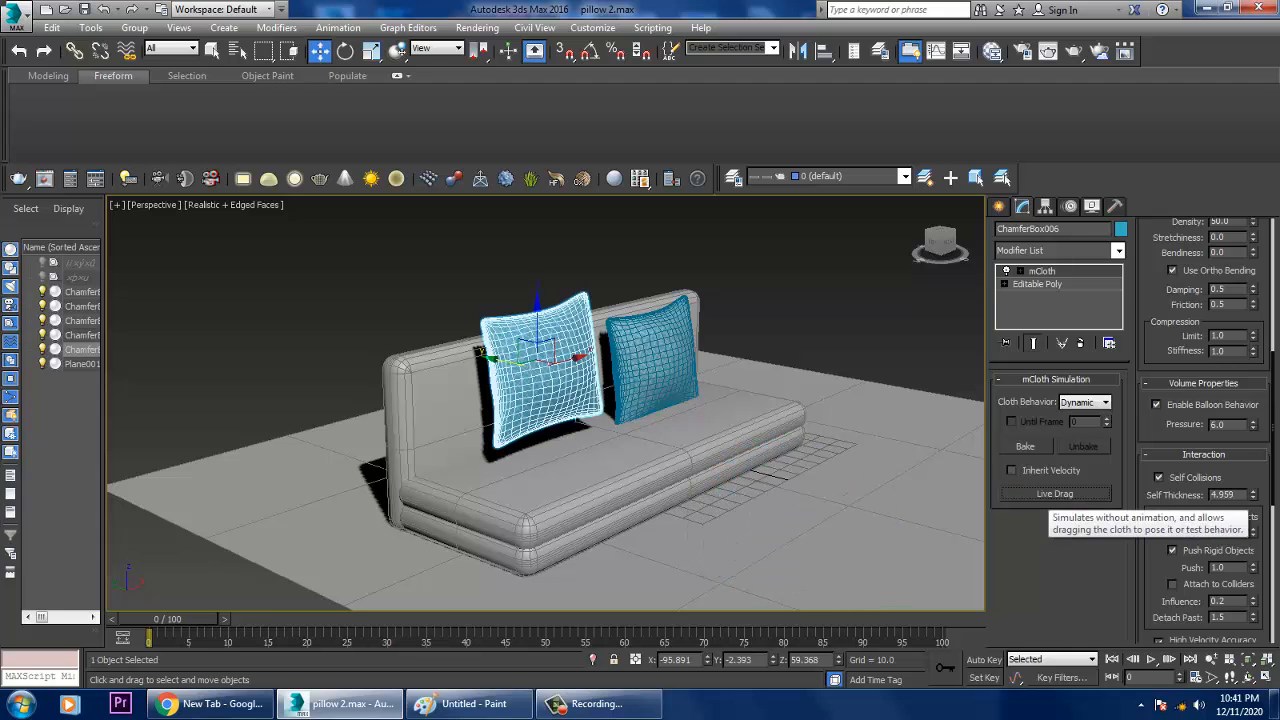
Restart Live Drag, lower the pillow's balloon pressure to 3.0, and stop the simulation
{"action": "left_click", "coordinate": [1055, 493]}
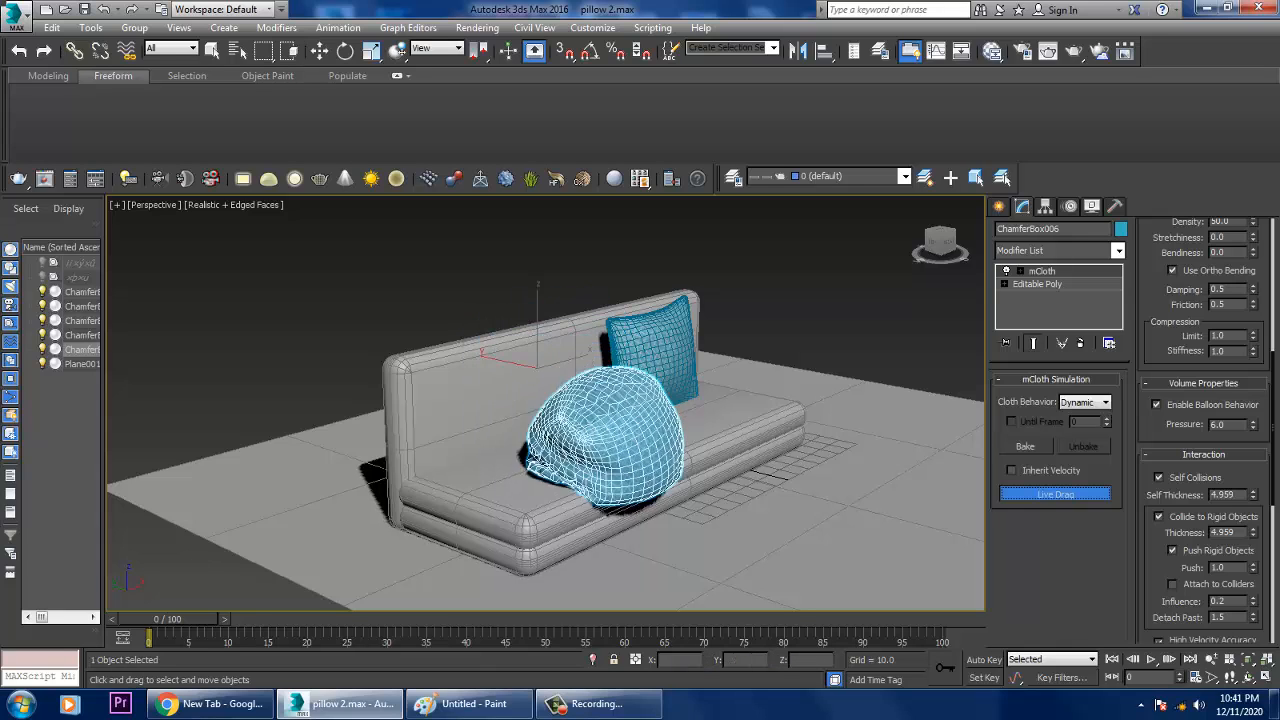
{"action": "key", "text": "Escape"}
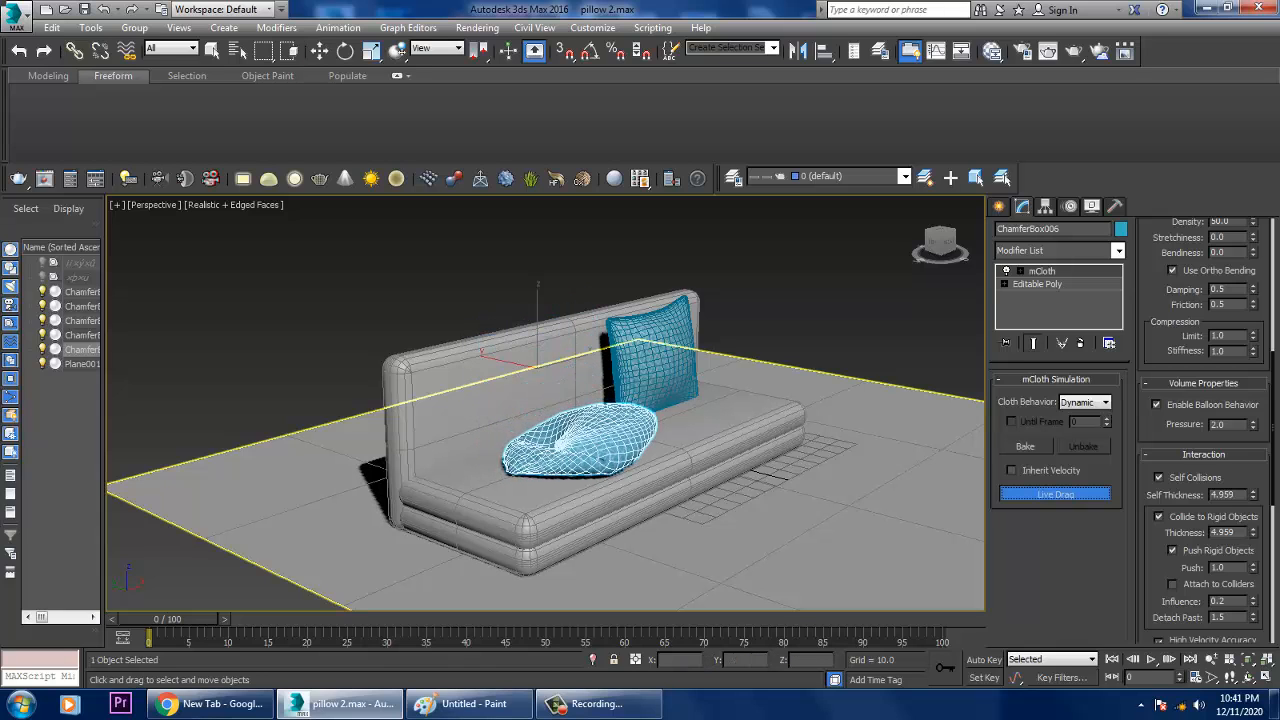
{"action": "left_click", "coordinate": [1253, 421]}
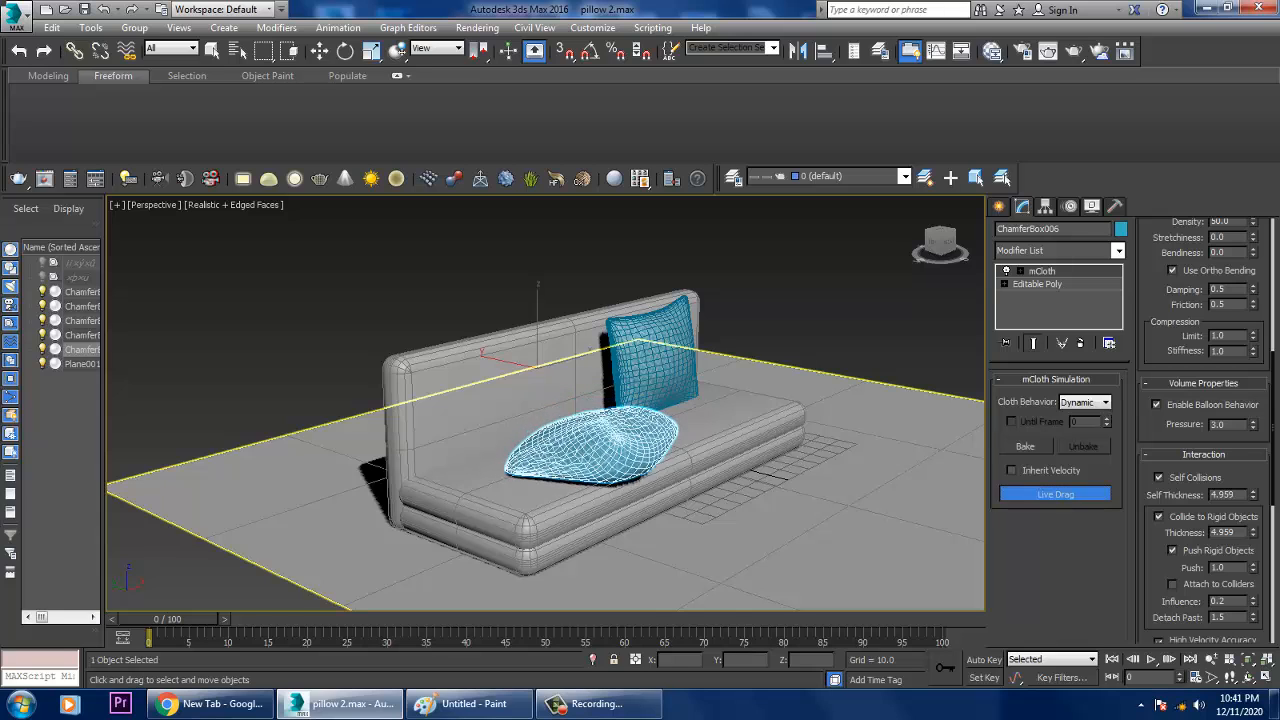
{"action": "key", "text": "w"}
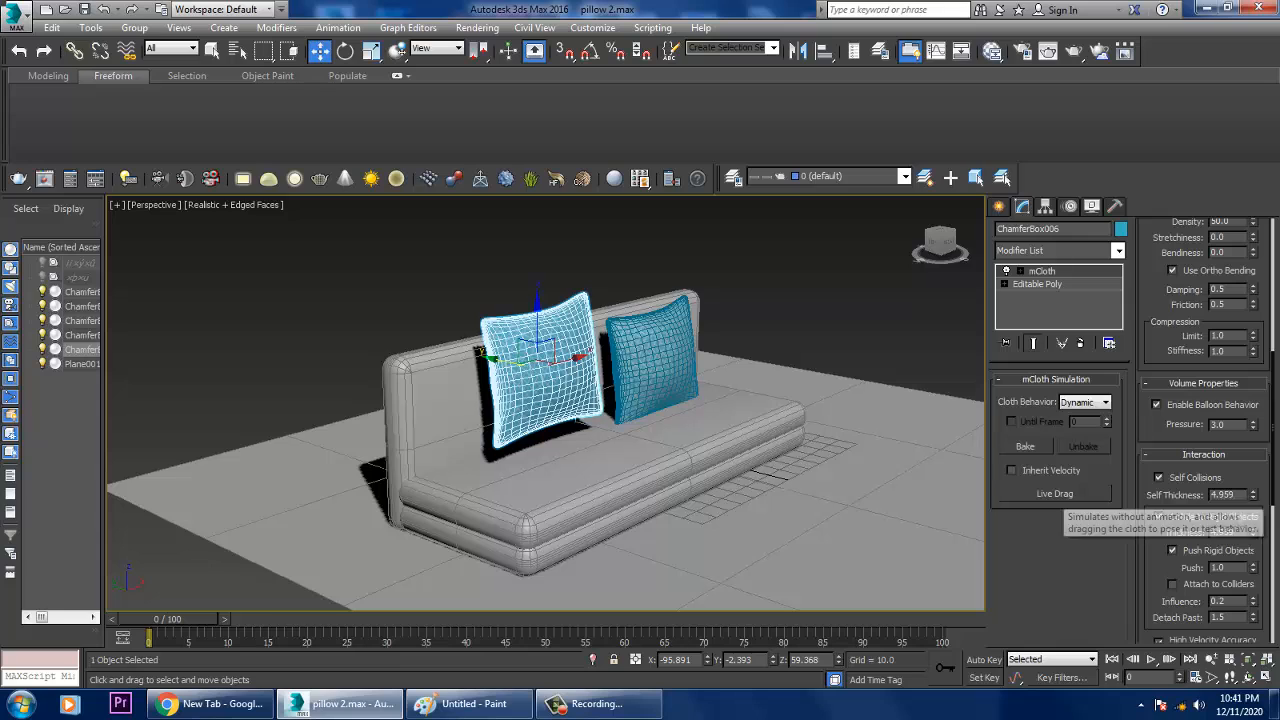
Replay the pillow's drop in Live Drag to check how it falls with the lower pressure
{"action": "scroll", "coordinate": [1205, 430], "scroll_direction": "up", "scroll_amount": 5}
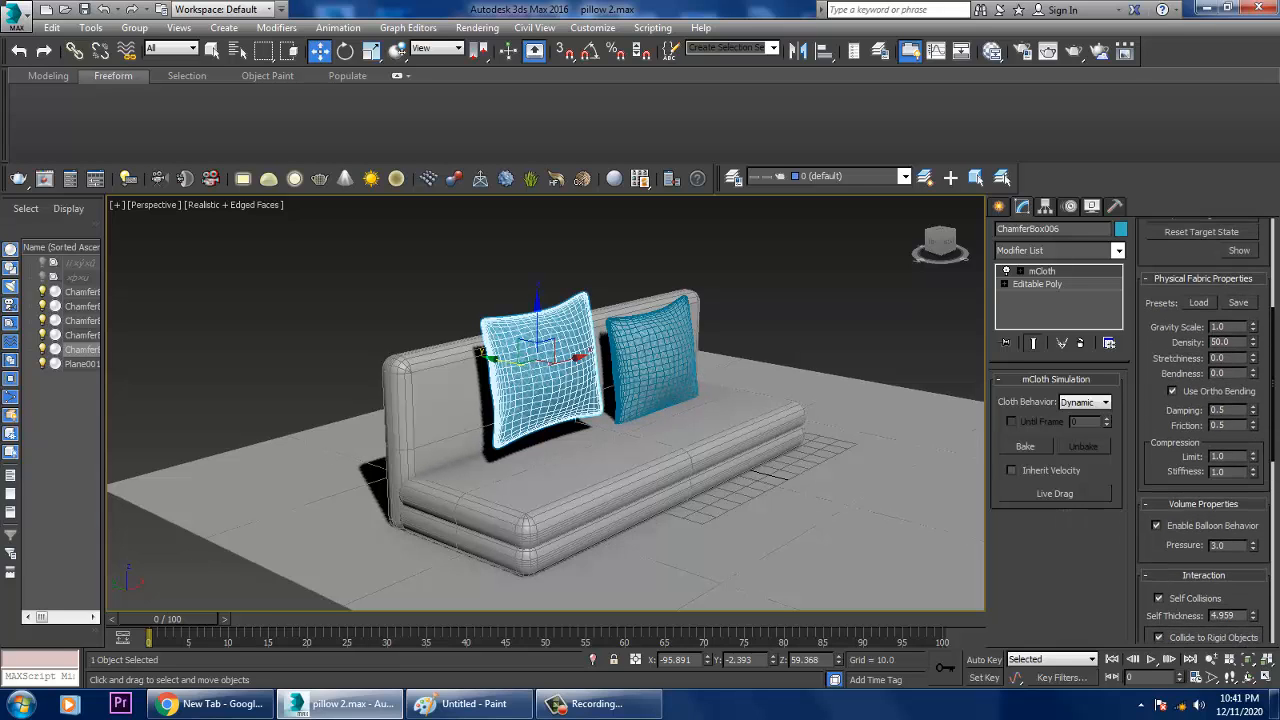
{"action": "scroll", "coordinate": [1205, 430], "scroll_direction": "down", "scroll_amount": 2}
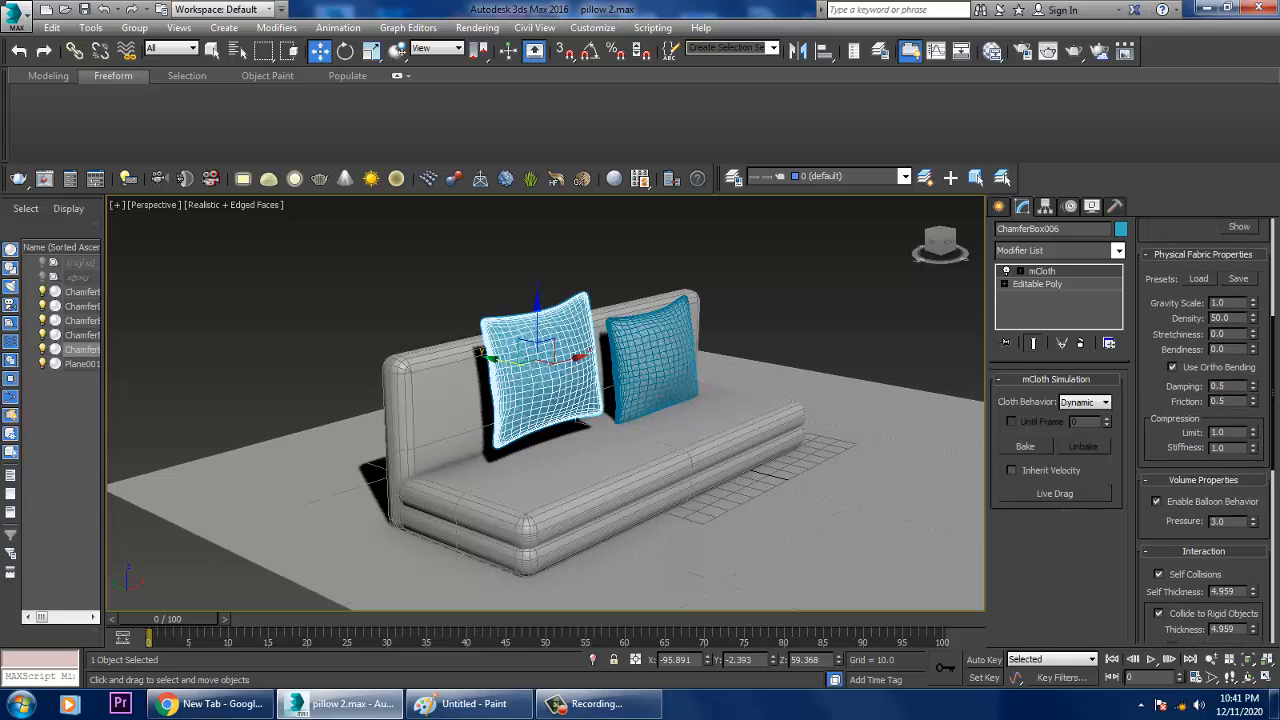
{"action": "left_click", "coordinate": [1055, 493]}
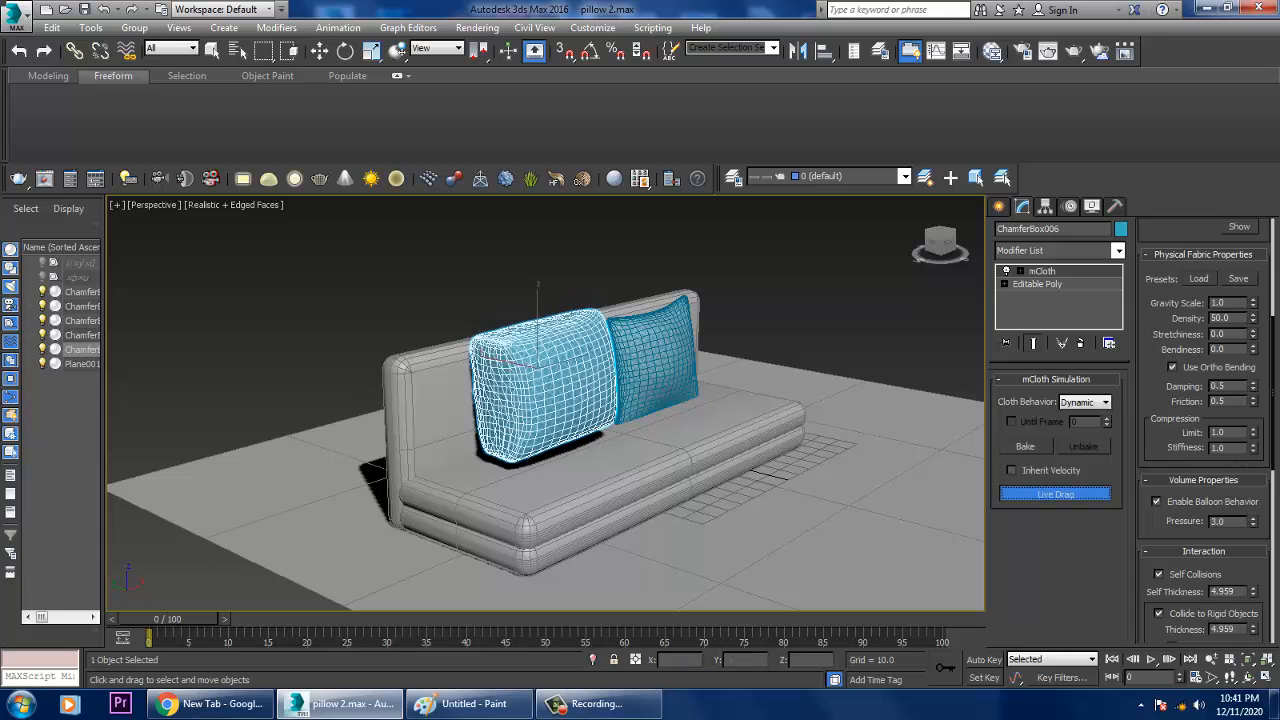
{"action": "scroll", "coordinate": [1203, 430], "scroll_direction": "up", "scroll_amount": 5}
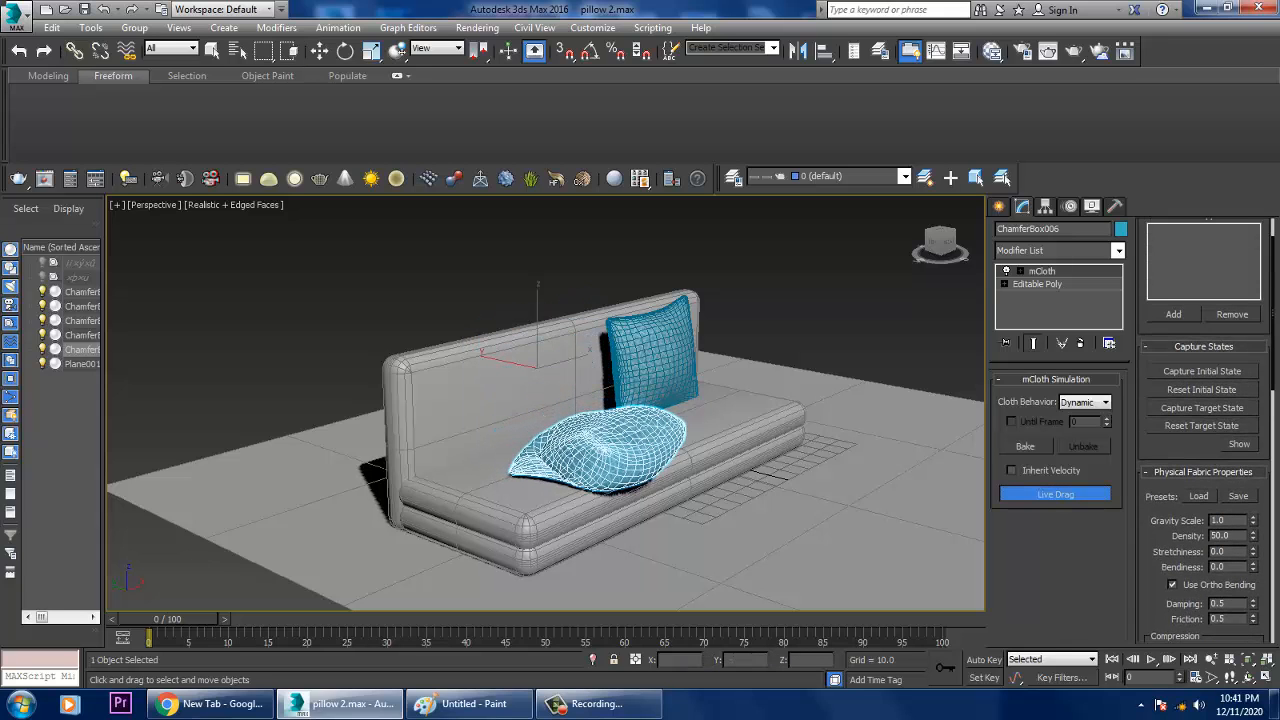
{"action": "key", "text": "Escape"}
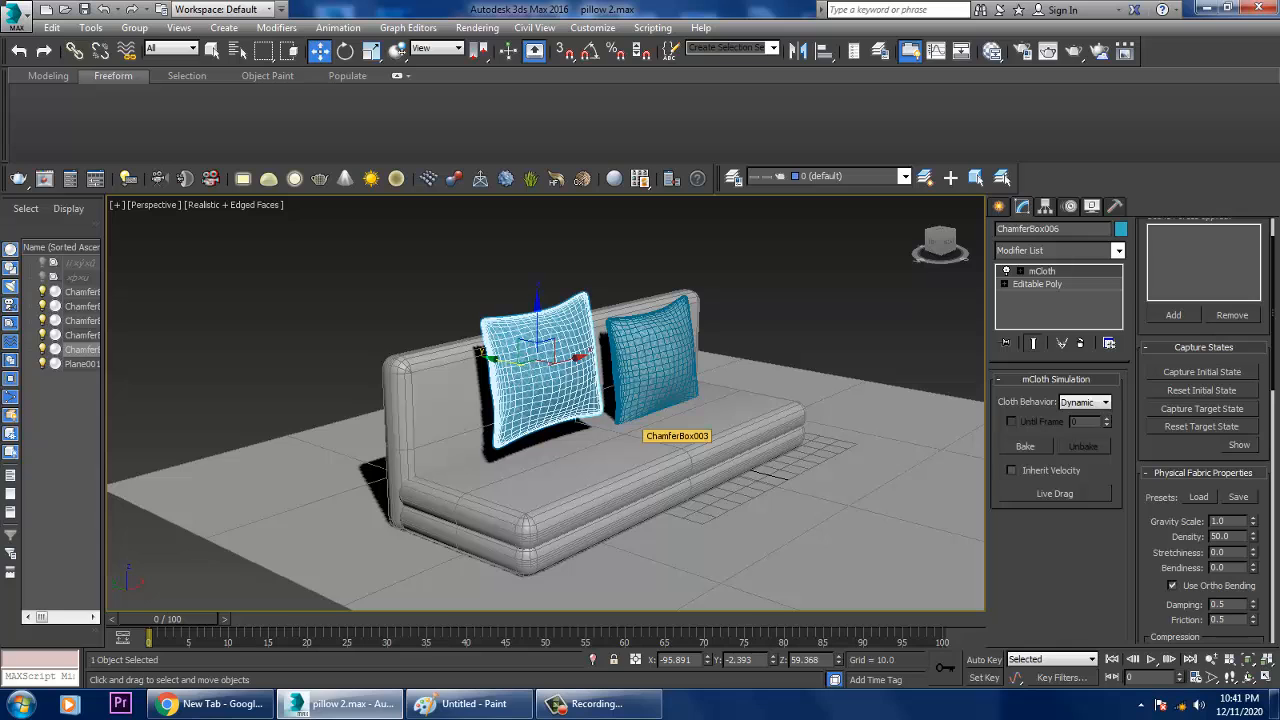
{"action": "left_click", "coordinate": [1055, 493]}
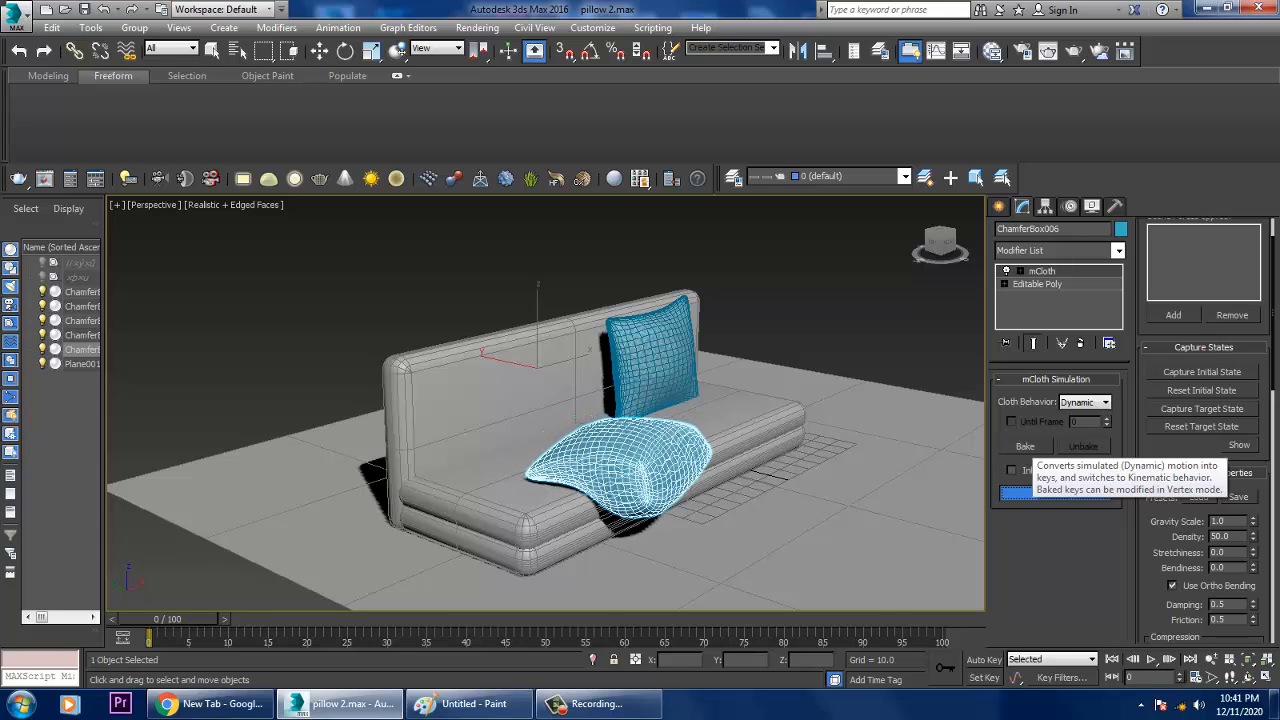
Bake the pillow's mCloth motion and scrub the timeline through the drop, back to frame 5
{"action": "left_click", "coordinate": [1025, 446]}
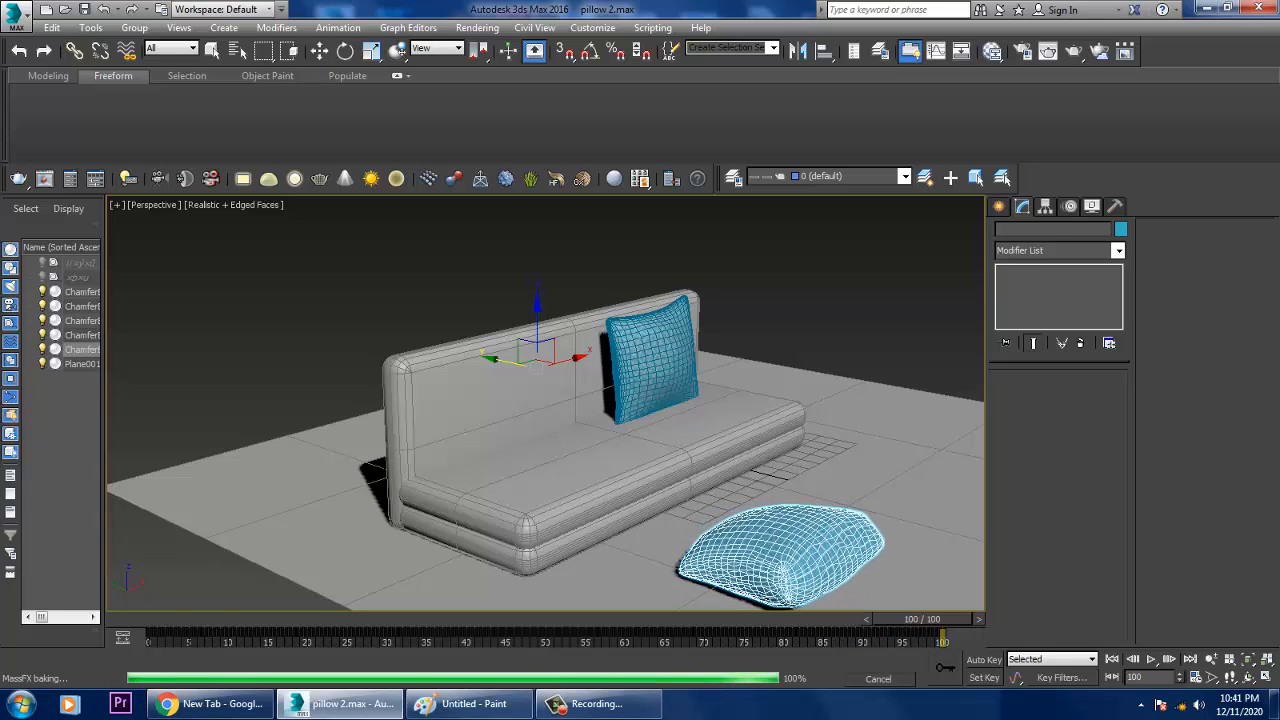
{"action": "left_click_drag", "start_coordinate": [167, 619], "coordinate": [370, 619]}
{"action": "key", "text": "w"}
{"action": "middle_click_drag", "start_coordinate": [571, 500], "coordinate": [620, 488], "text": "alt"}
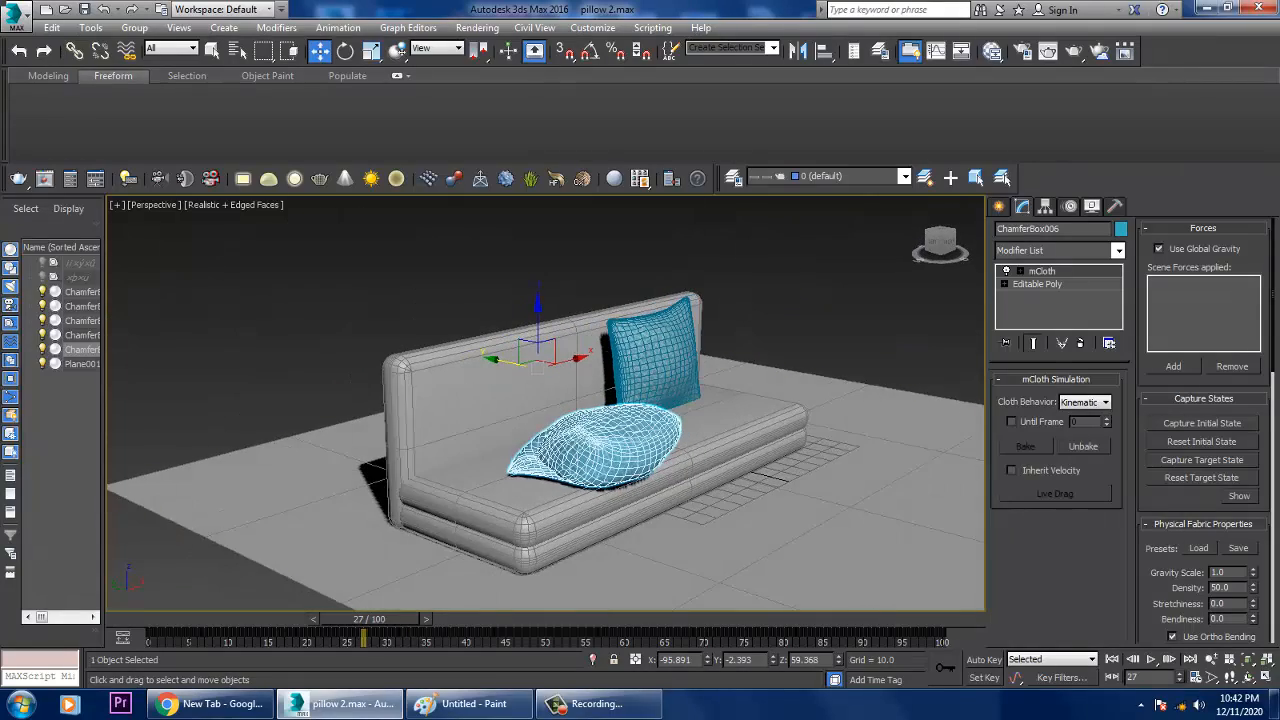
{"action": "left_click_drag", "start_coordinate": [369, 619], "coordinate": [204, 619]}
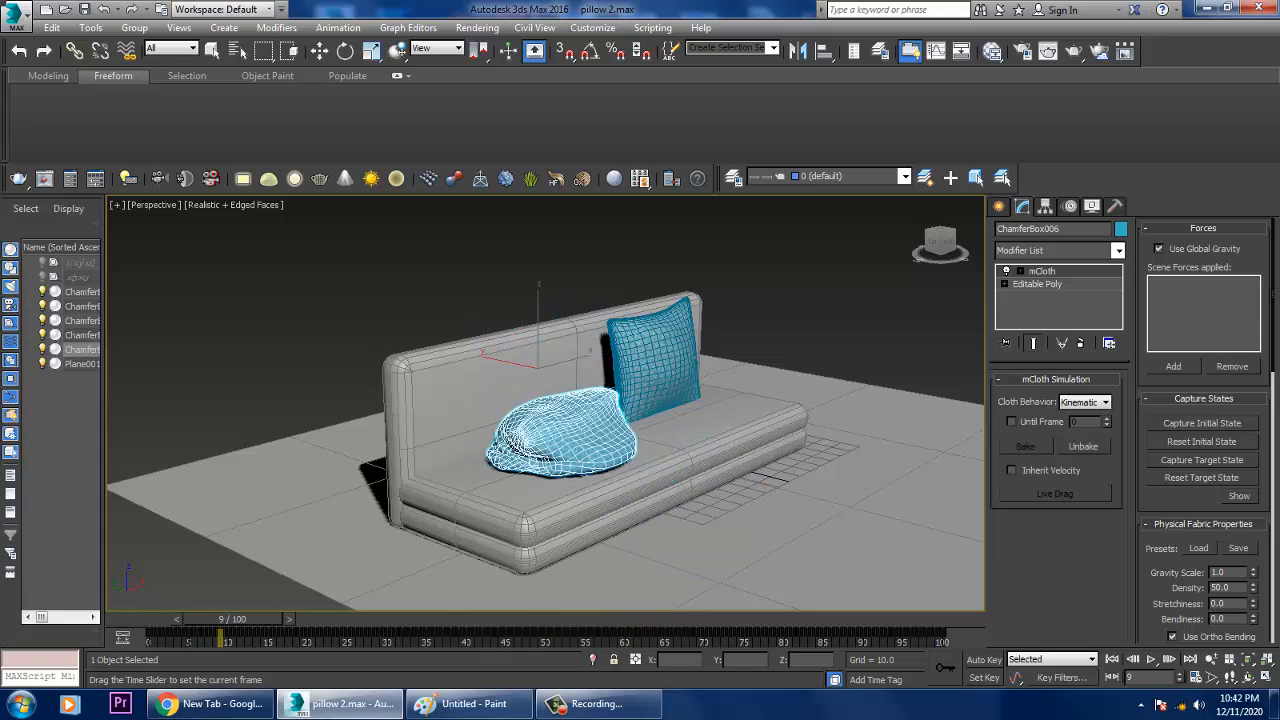
{"action": "left_click_drag", "start_coordinate": [205, 619], "coordinate": [197, 619]}
{"action": "key", "text": "w"}
{"action": "middle_click_drag", "start_coordinate": [600, 480], "coordinate": [642, 489], "text": "alt"}
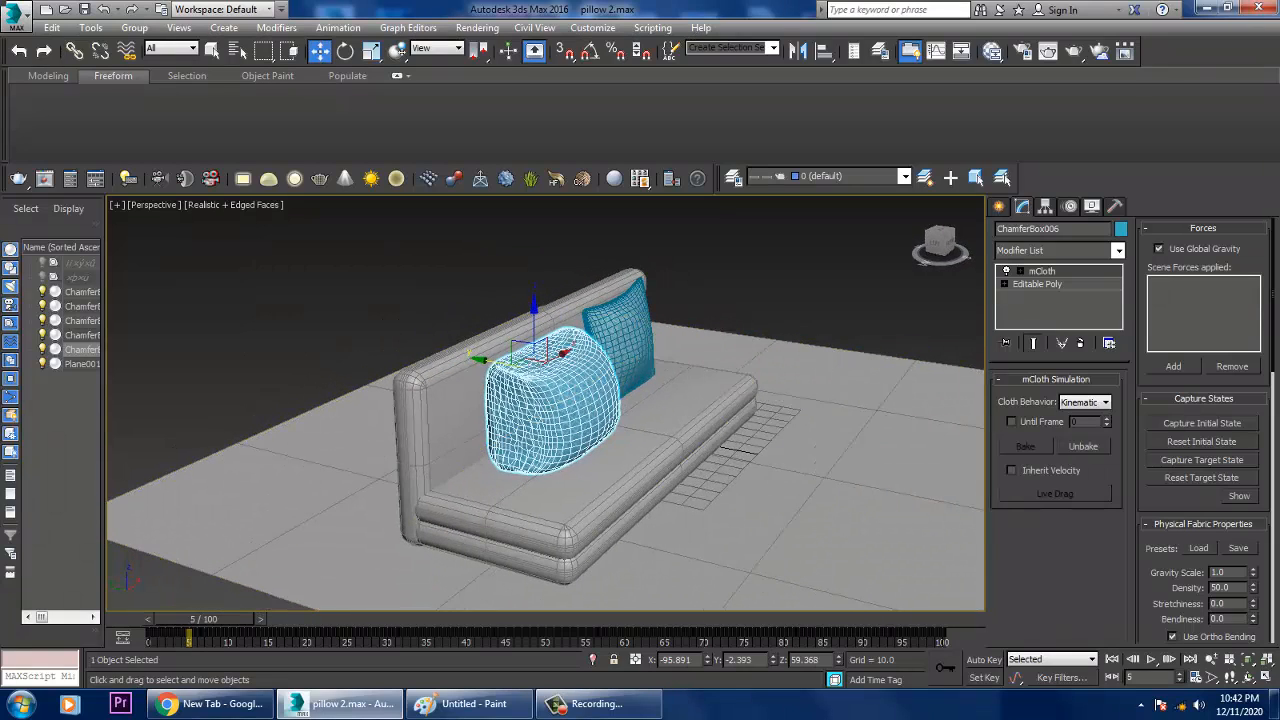
Delete the baked pillow and copy the remaining one along the backrest, placing the copy at about X -96, Y -7, Z 58
{"action": "key", "text": "Delete"}
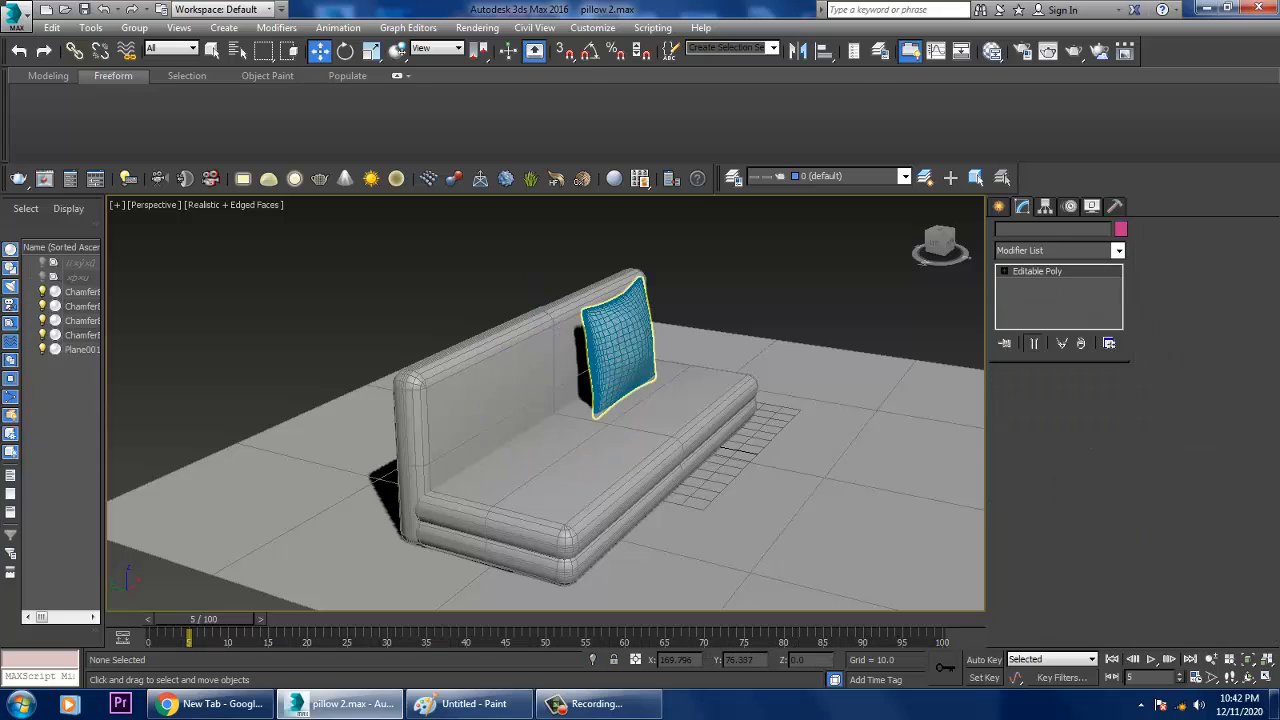
{"action": "left_click", "coordinate": [625, 345]}
{"action": "middle_click_drag", "start_coordinate": [625, 345], "coordinate": [555, 340], "text": "alt"}
{"action": "left_click_drag", "start_coordinate": [645, 336], "coordinate": [495, 372], "text": "shift"}
{"action": "left_click", "coordinate": [641, 416]}
{"action": "middle_click_drag", "start_coordinate": [641, 416], "coordinate": [760, 410], "text": "alt"}
{"action": "left_click_drag", "start_coordinate": [463, 330], "coordinate": [463, 307]}
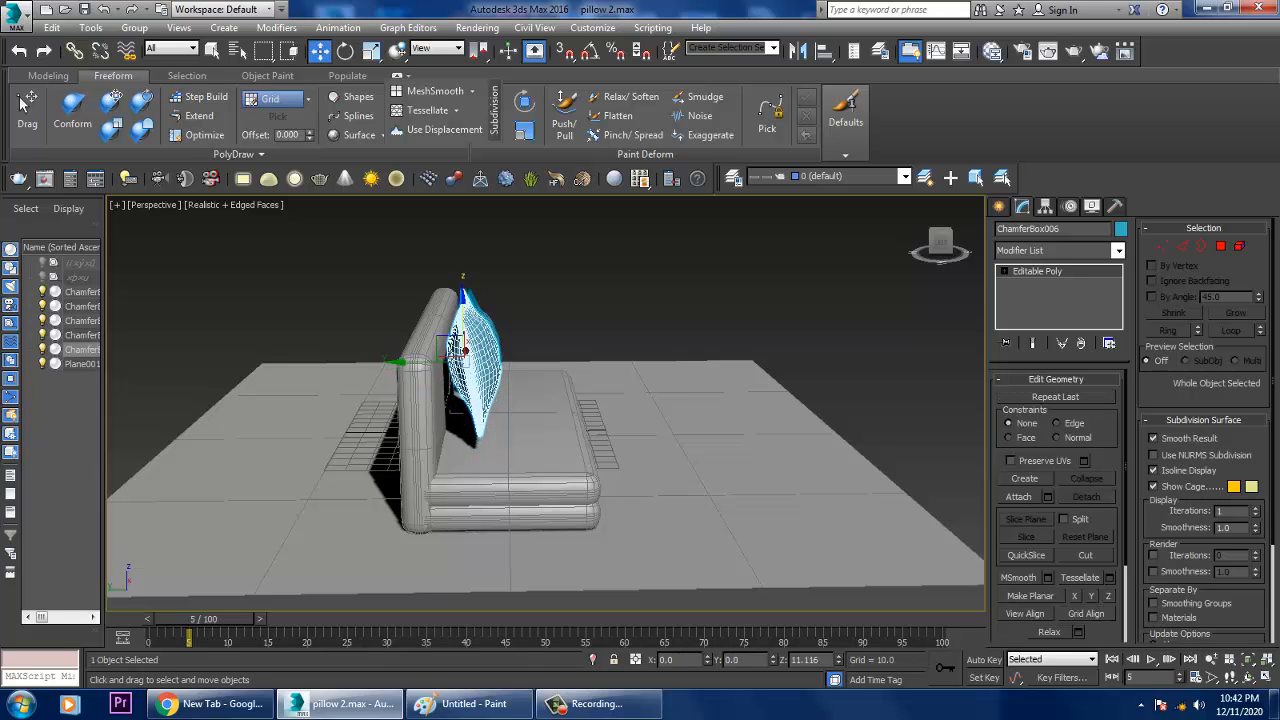
{"action": "middle_click_drag", "start_coordinate": [463, 307], "coordinate": [370, 335], "text": "alt"}
{"action": "left_click_drag", "start_coordinate": [437, 339], "coordinate": [454, 349]}
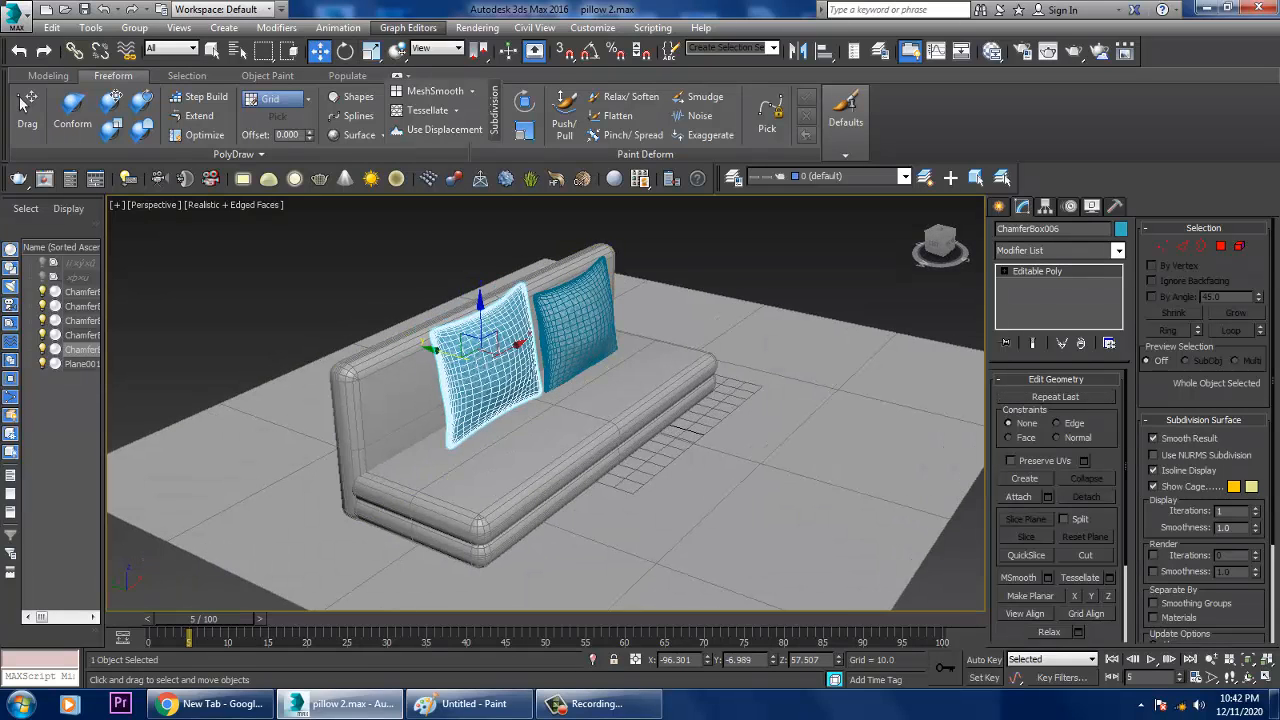
Apply mCloth to the newly placed pillow copy
{"action": "left_click", "coordinate": [338, 27]}
{"action": "mouse_move", "coordinate": [400, 224]}
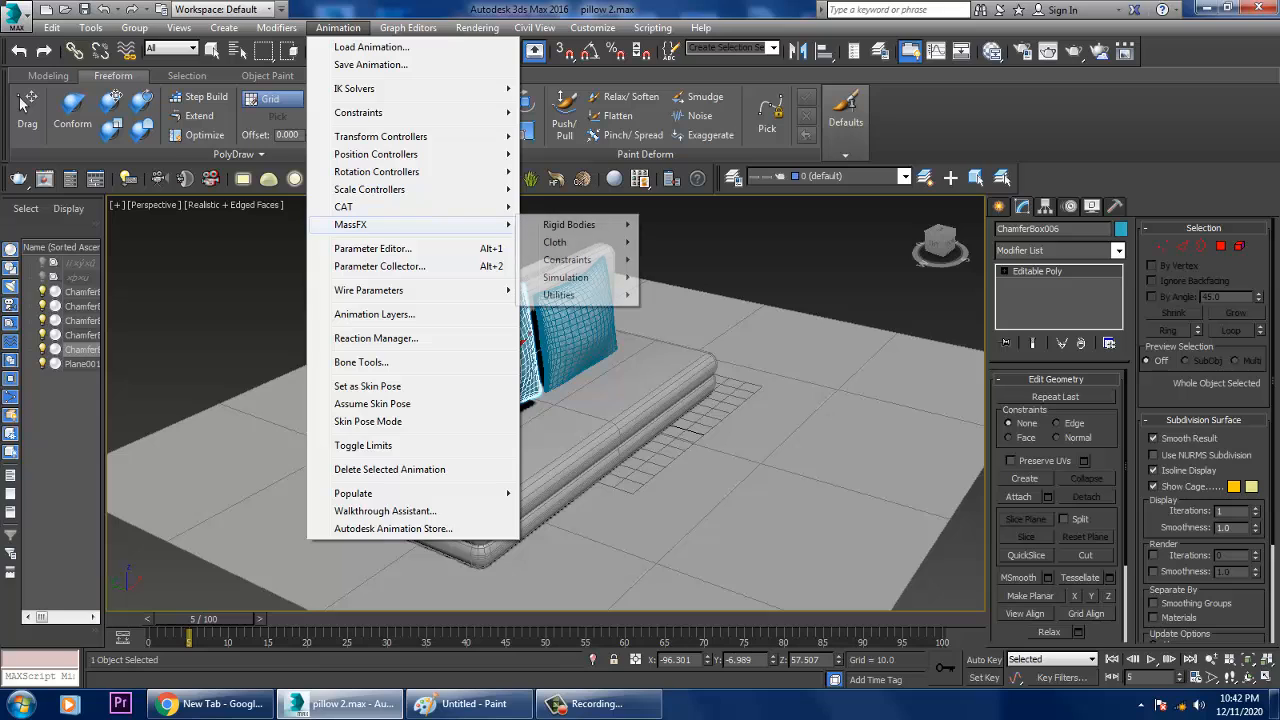
{"action": "mouse_move", "coordinate": [580, 242]}
{"action": "left_click", "coordinate": [692, 241]}
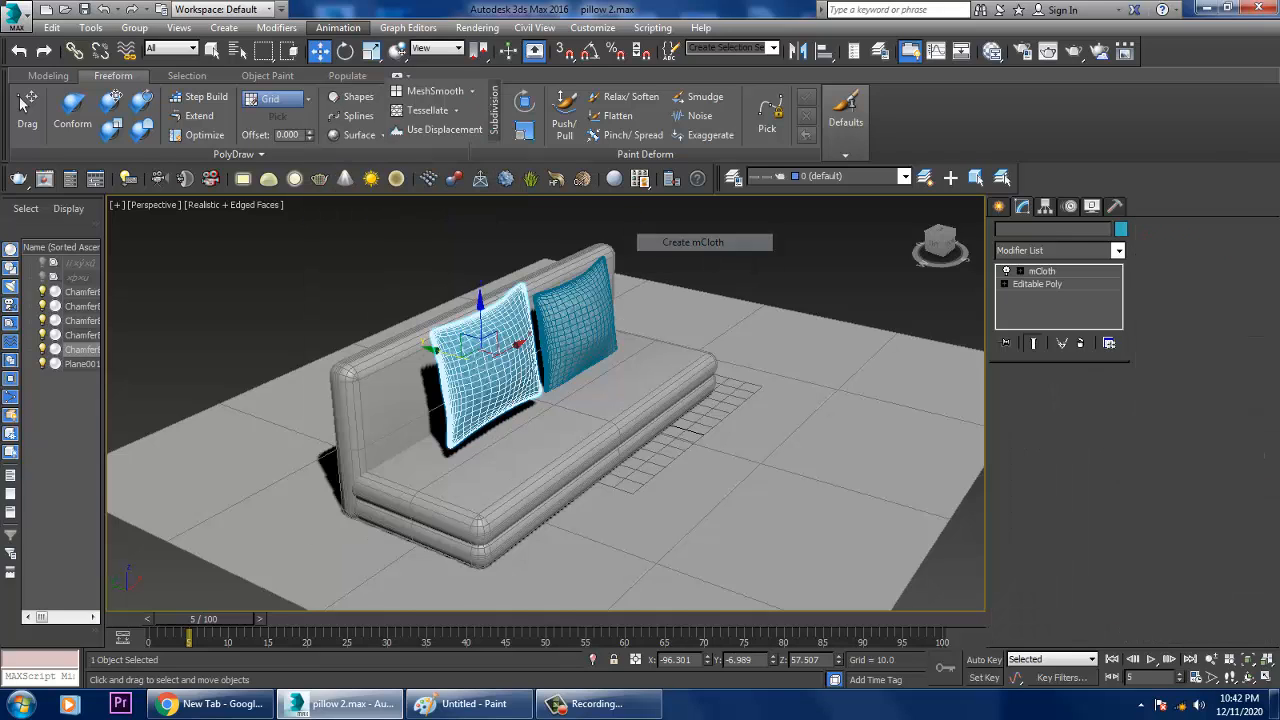
Enable balloon behavior on the new pillow, set its pressure to 3.0 while Live Drag runs, and stop the simulation
{"action": "scroll", "coordinate": [1205, 430], "scroll_direction": "down", "scroll_amount": 5}
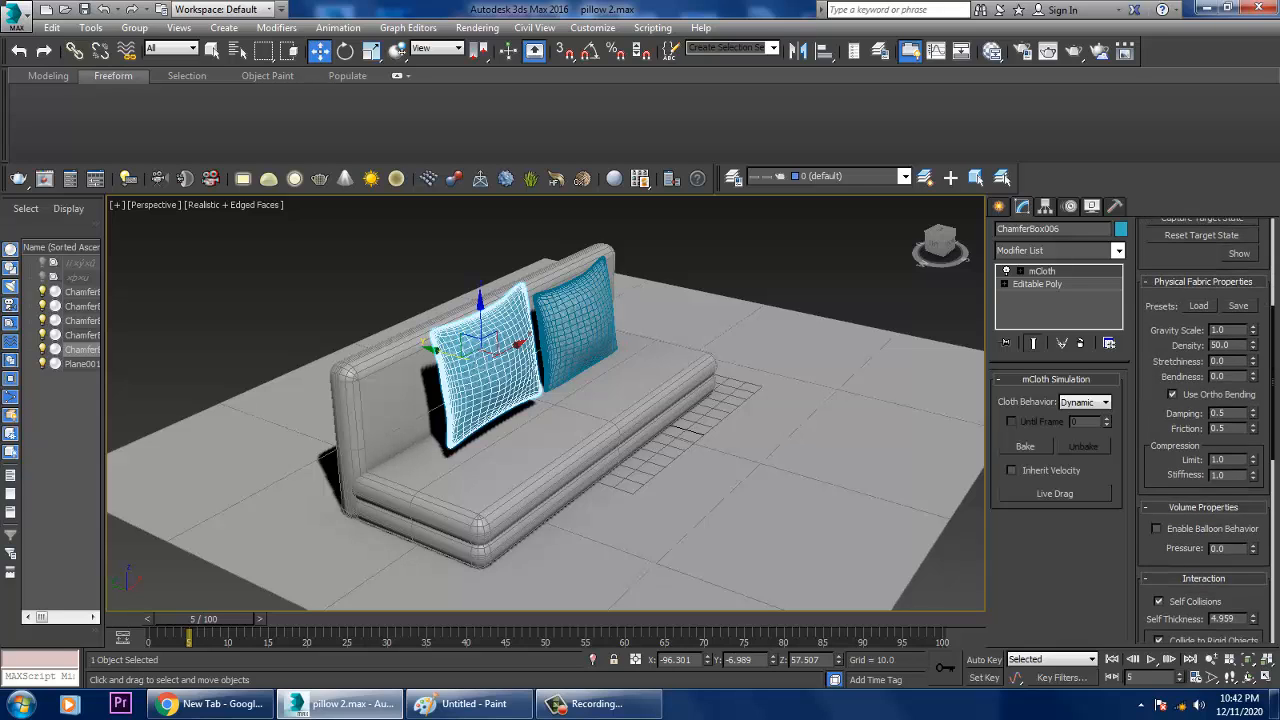
{"action": "left_click", "coordinate": [1054, 493]}
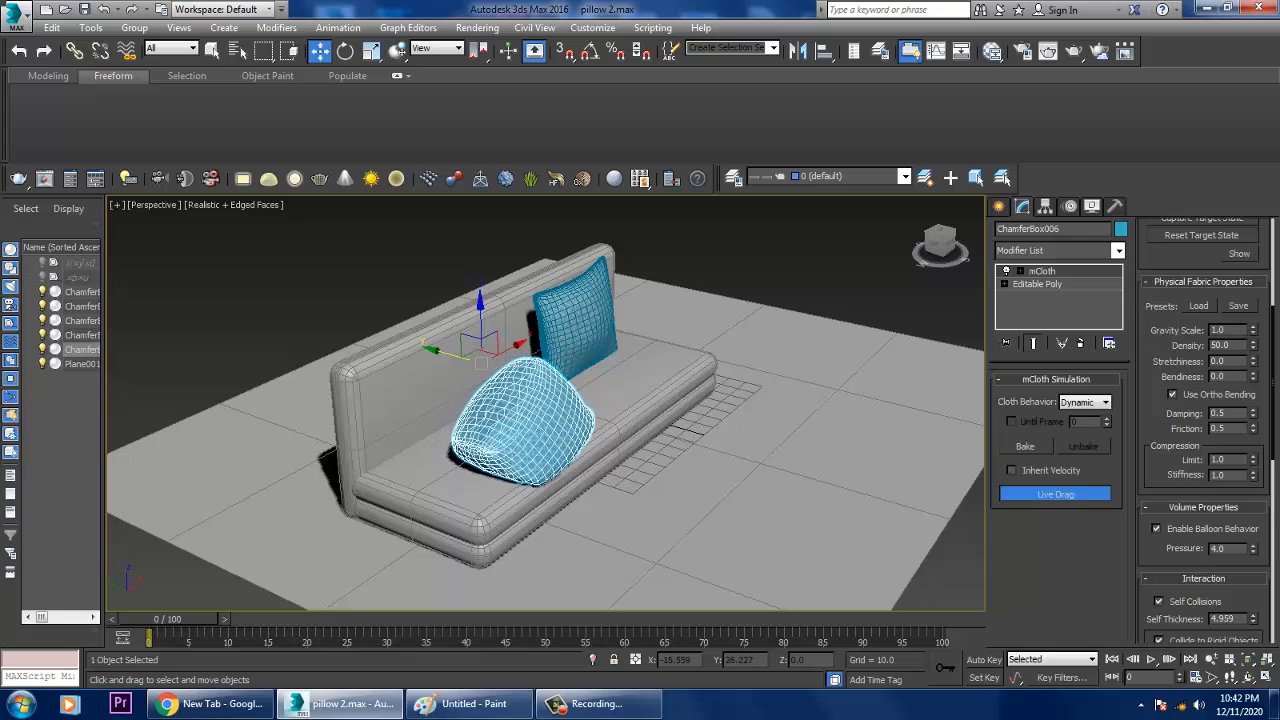
{"action": "key", "text": "Escape"}
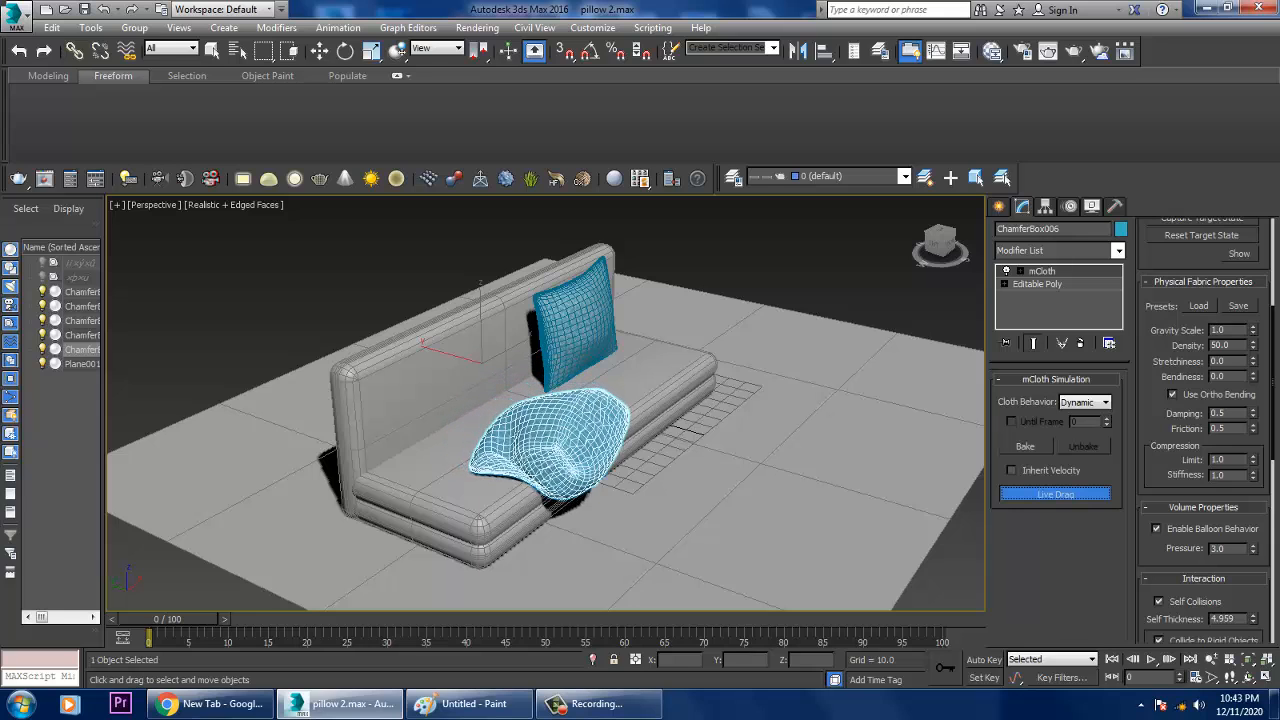
{"action": "key", "text": "Escape"}
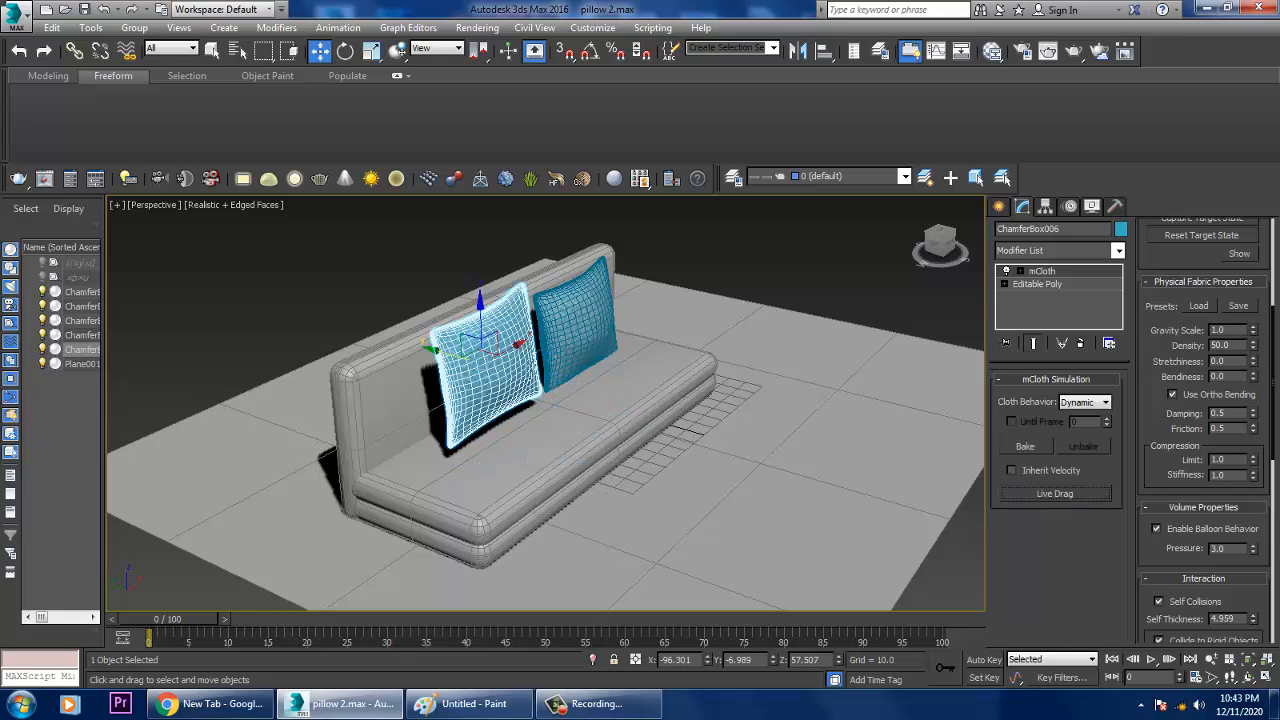
Drop the pillow with Live Drag, capture its initial state, and test it again with pressure 8.0
{"action": "scroll", "coordinate": [1203, 430], "scroll_direction": "up", "scroll_amount": 5}
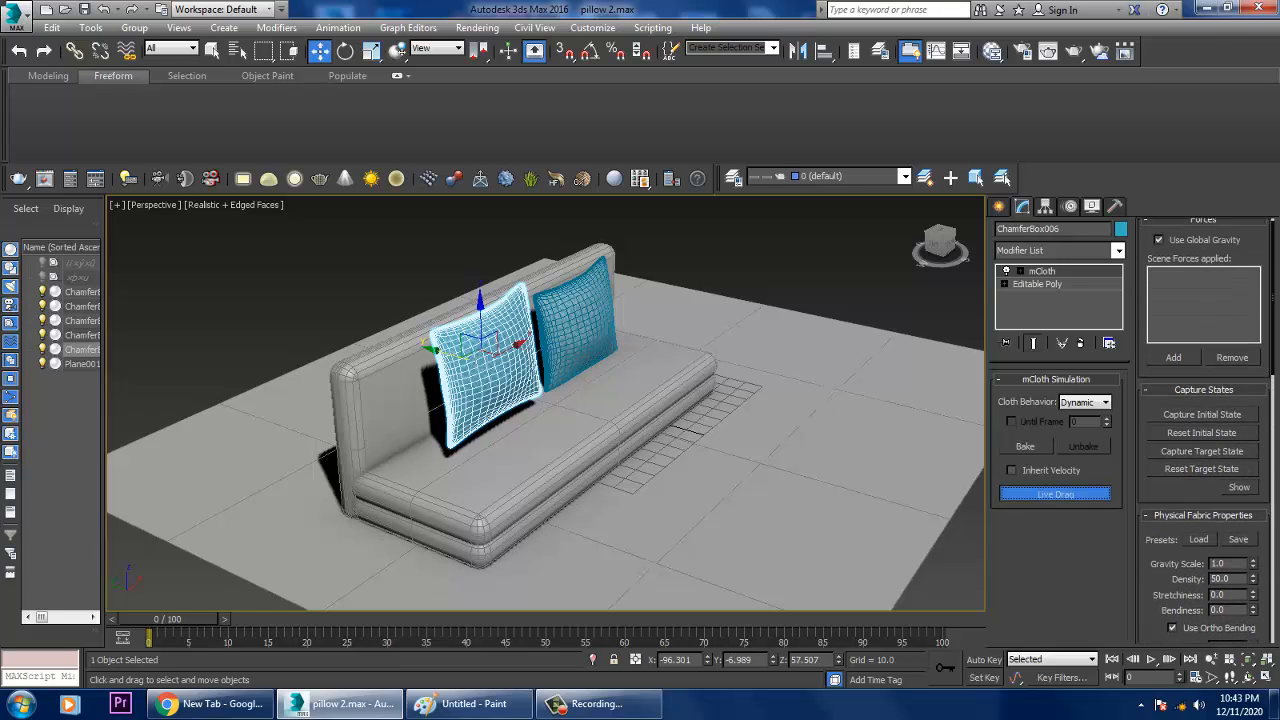
{"action": "middle_click_drag", "start_coordinate": [611, 574], "coordinate": [611, 574]}
{"action": "left_click", "coordinate": [1055, 493]}
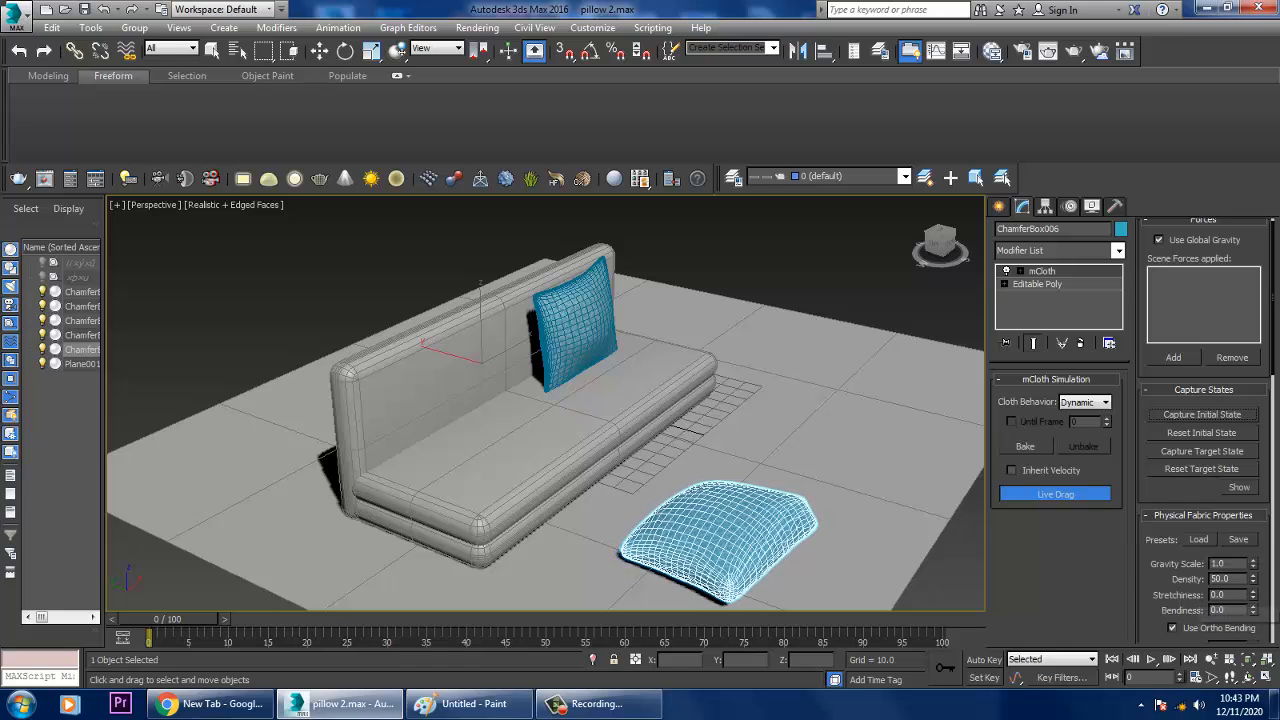
{"action": "scroll", "coordinate": [1205, 430], "scroll_direction": "down", "scroll_amount": 5}
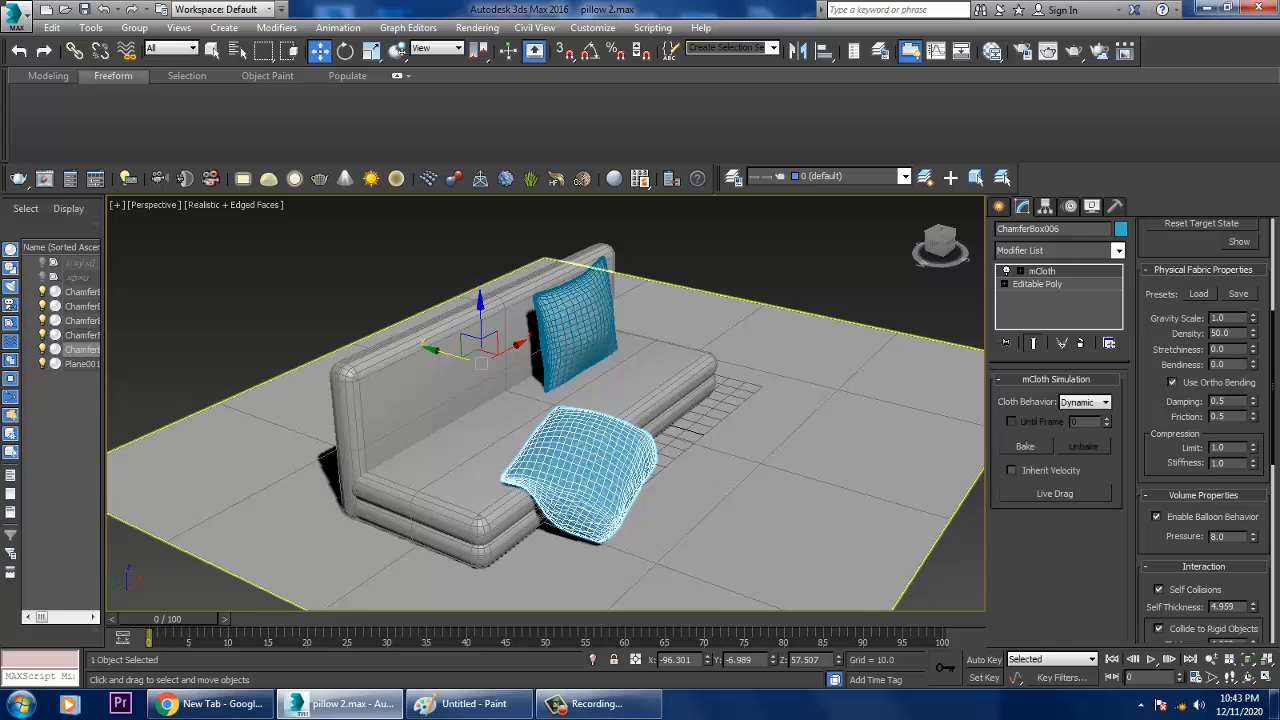
{"action": "left_click", "coordinate": [1054, 494]}
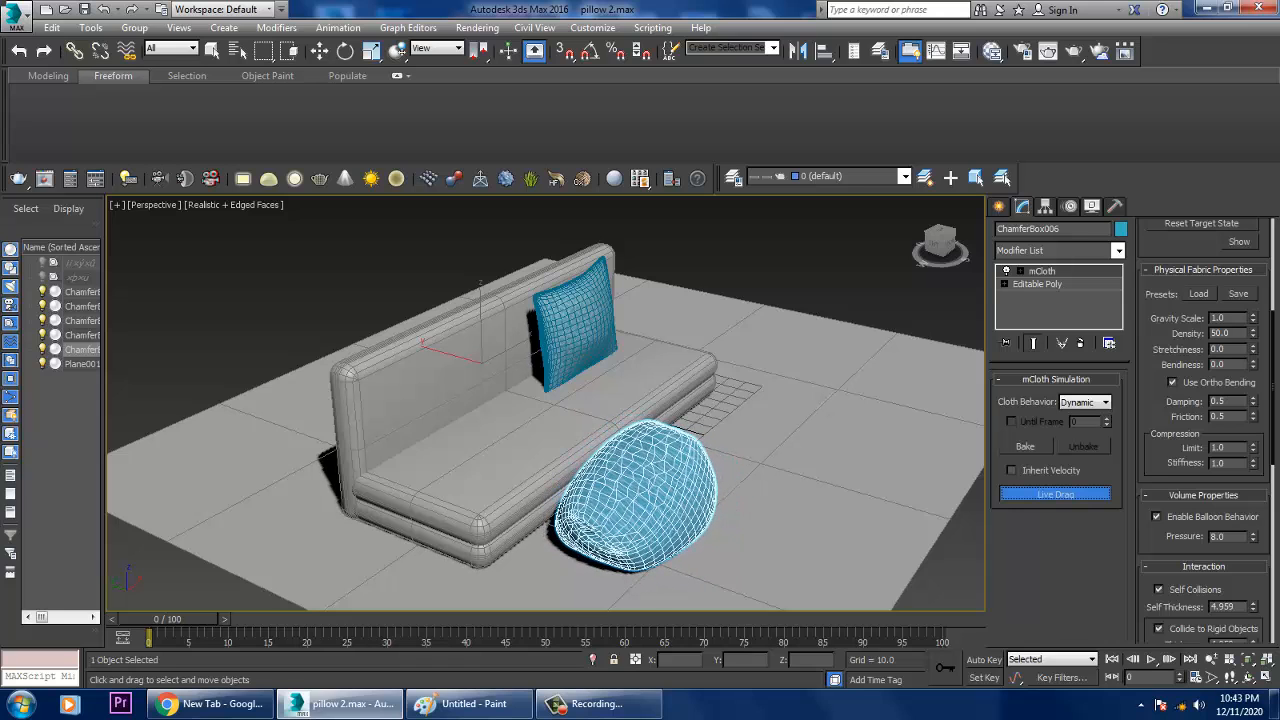
{"action": "key", "text": "Escape"}
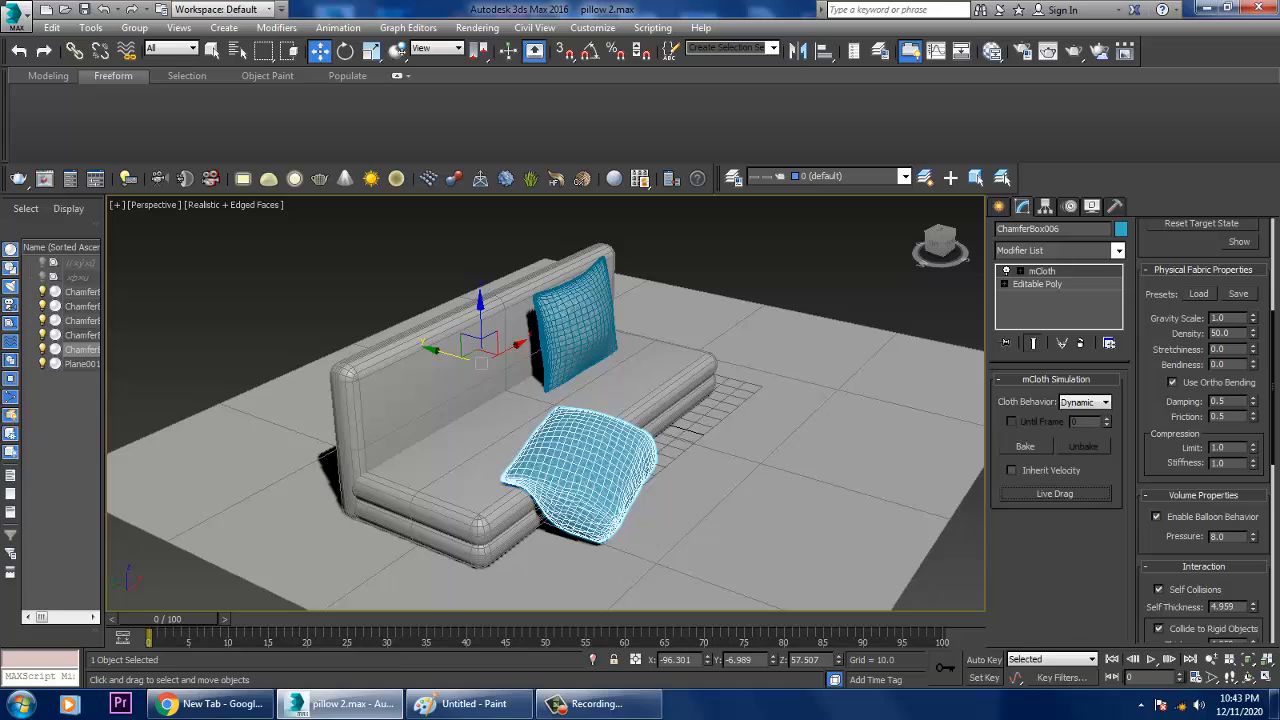
Toggle balloon behavior off and on for the captured pillow and test it in Live Drag with pressure 3.0
{"action": "left_click", "coordinate": [1157, 516]}
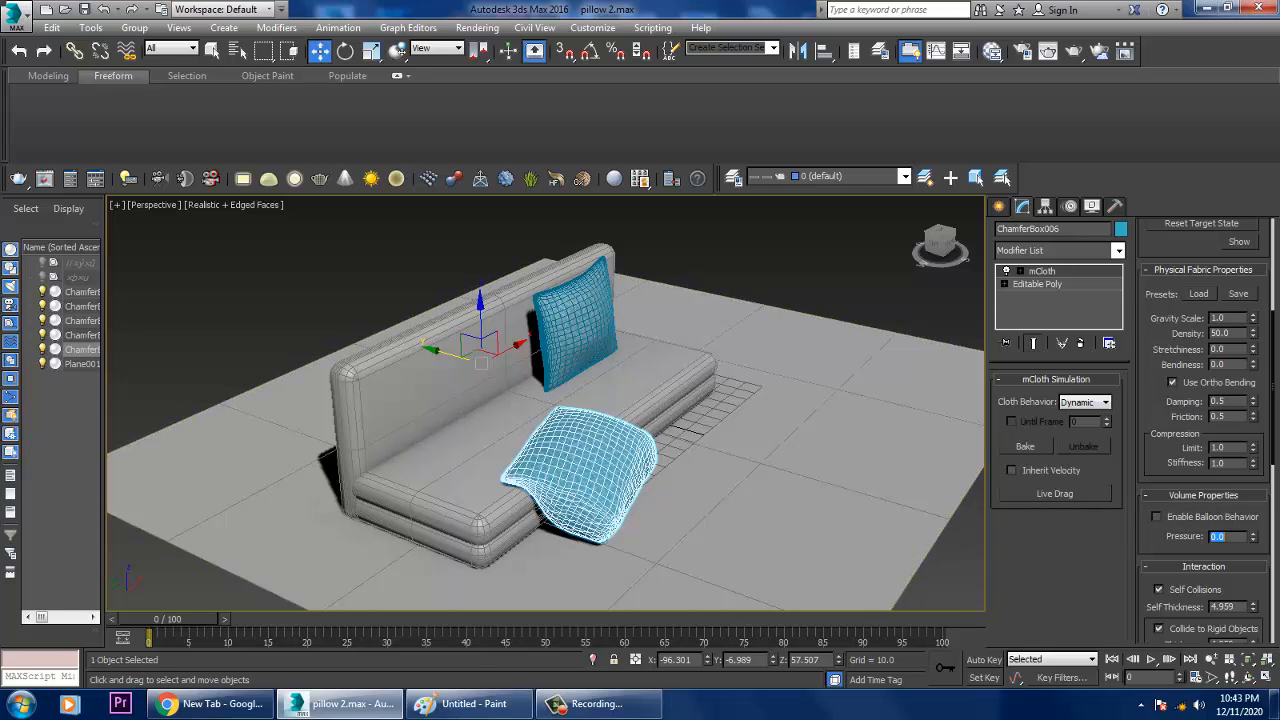
{"action": "left_click", "coordinate": [1054, 493]}
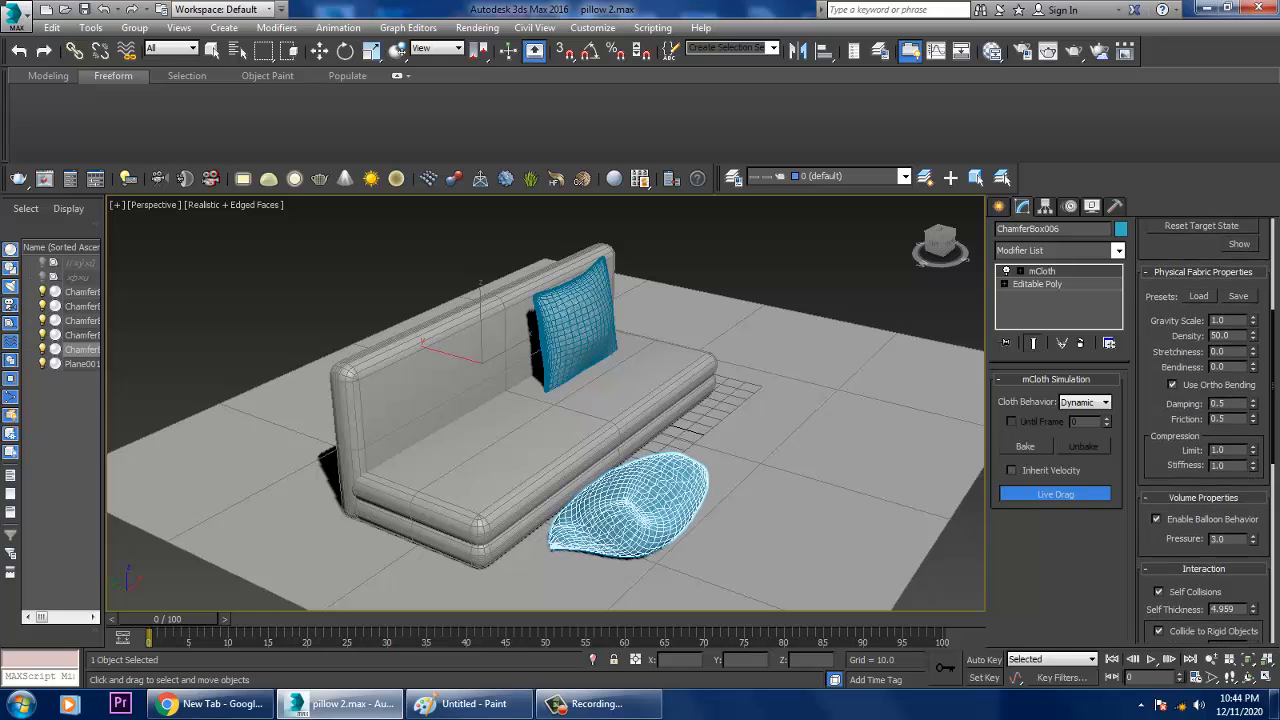
{"action": "key", "text": "ctrl+z"}
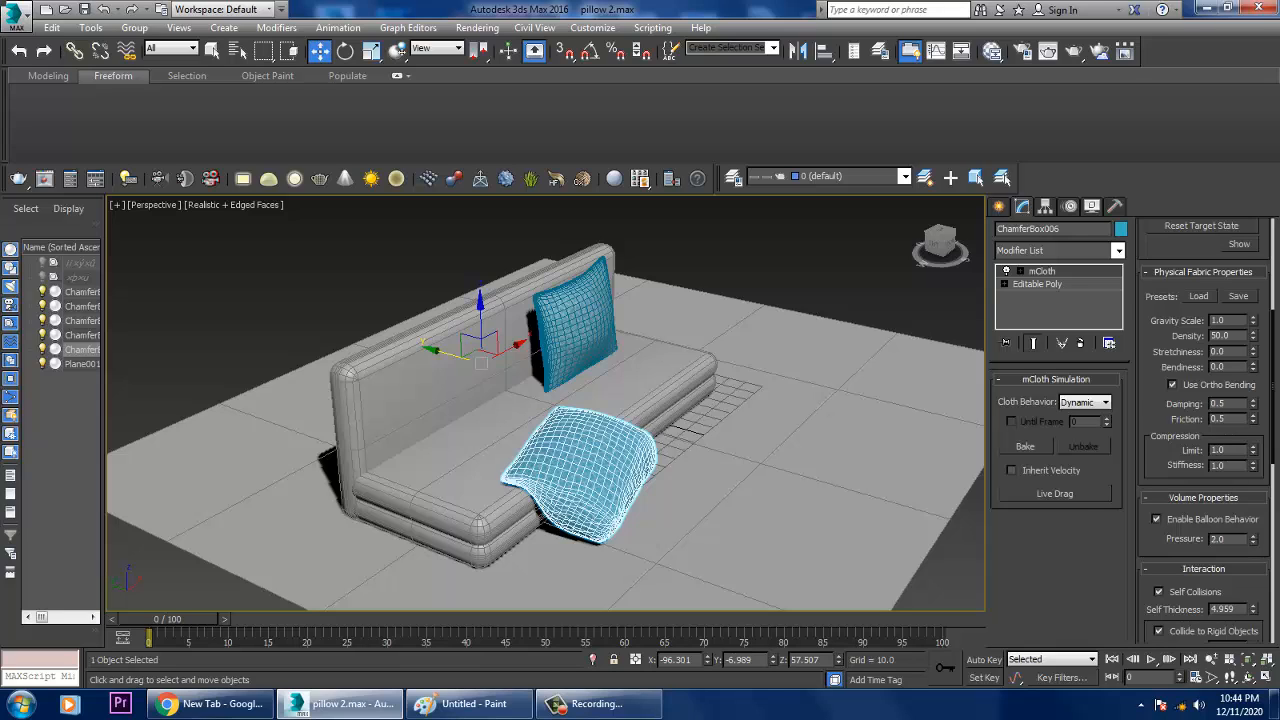
Test the captured pillow in Live Drag with pressures of 2.0, 5.0, 1.0 and 11.0, and stop the simulation
{"action": "left_click", "coordinate": [1054, 493]}
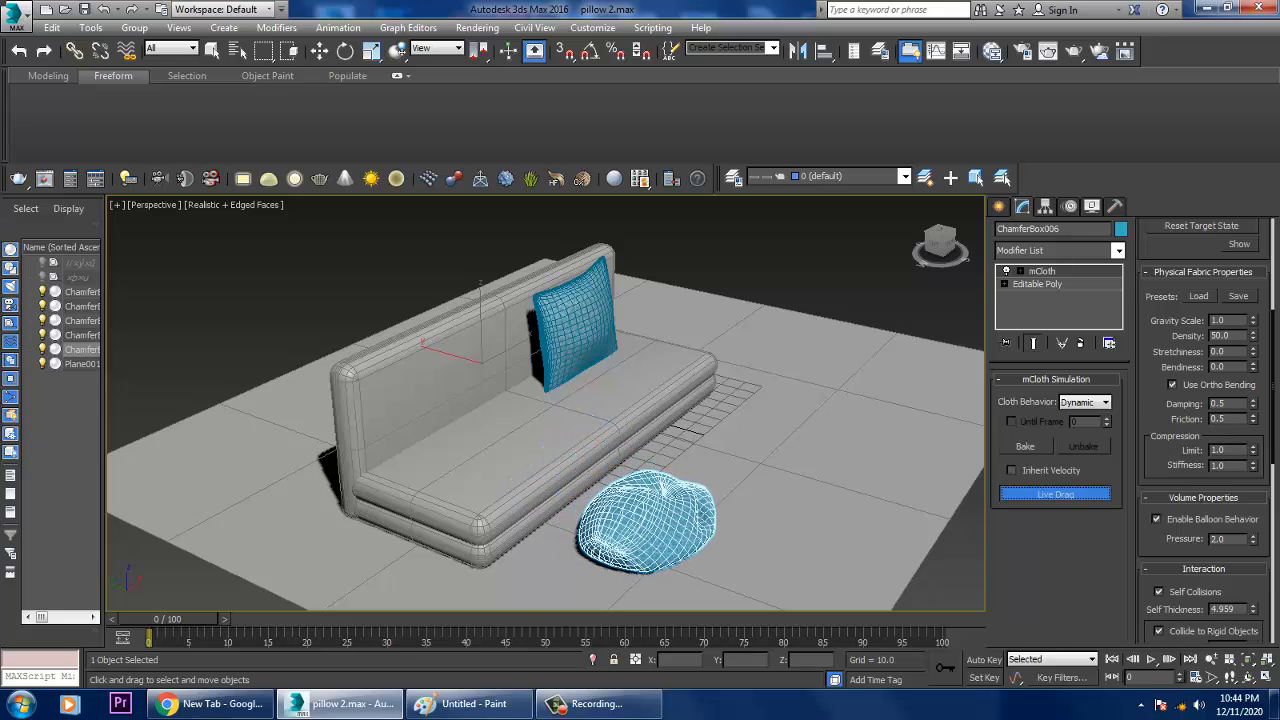
{"action": "left_click", "coordinate": [1252, 535]}
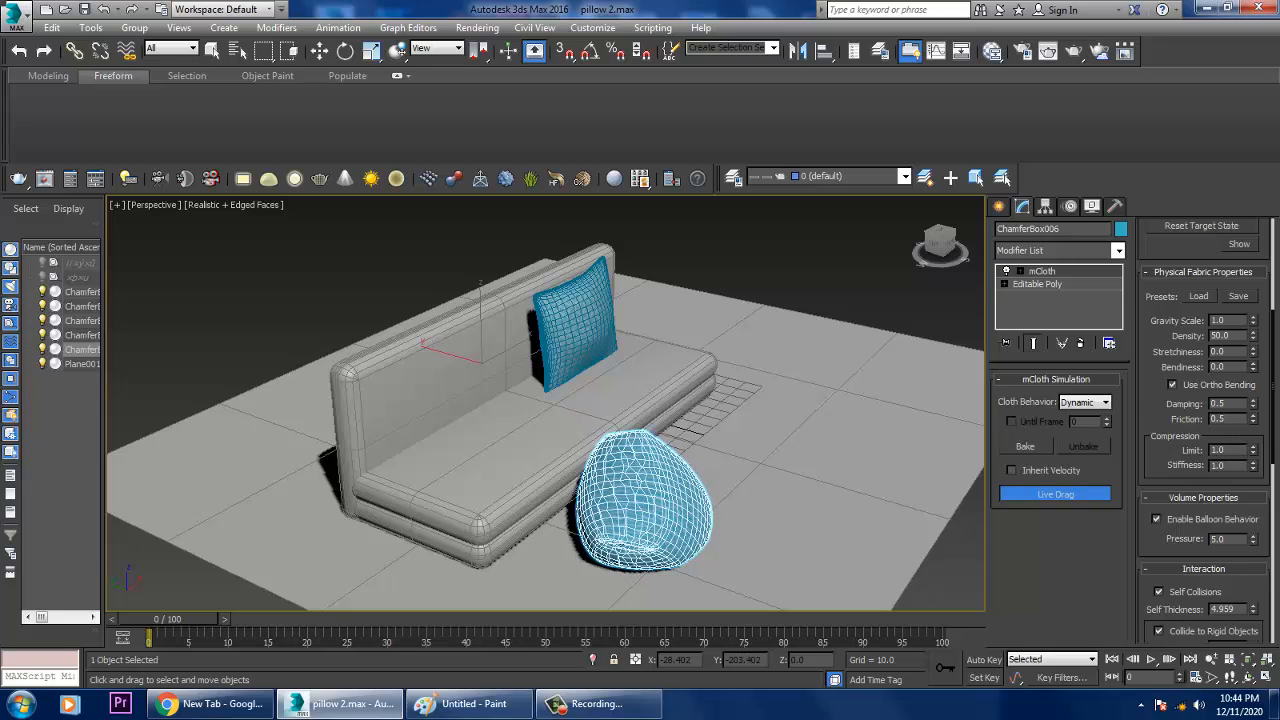
{"action": "left_click_drag", "start_coordinate": [1253, 539], "coordinate": [1253, 560]}
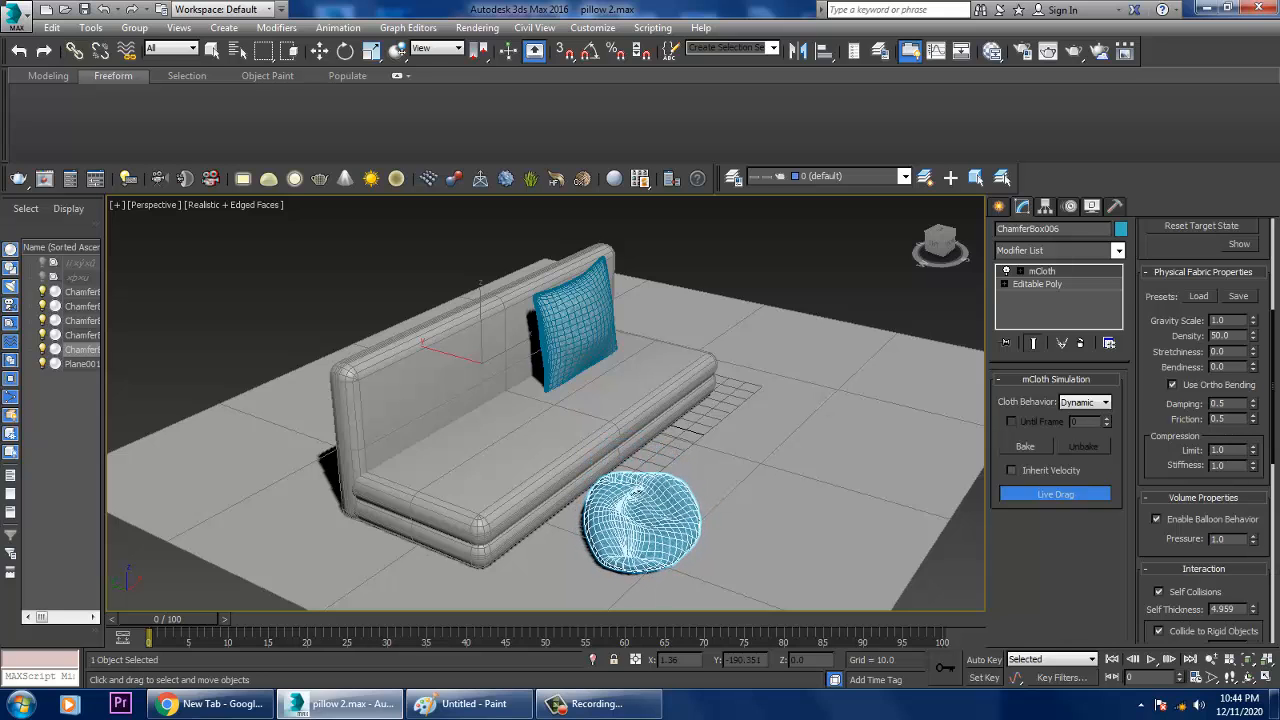
{"action": "left_click_drag", "start_coordinate": [1253, 539], "coordinate": [1253, 534]}
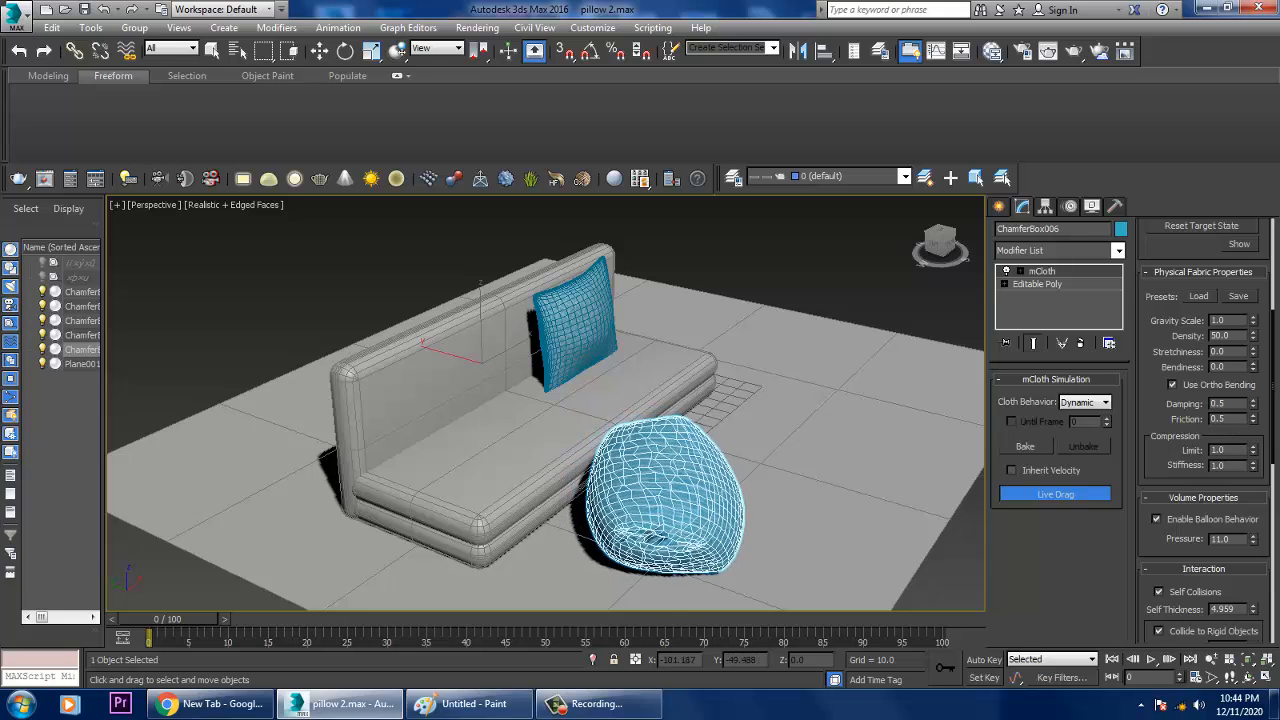
{"action": "key", "text": "Escape"}
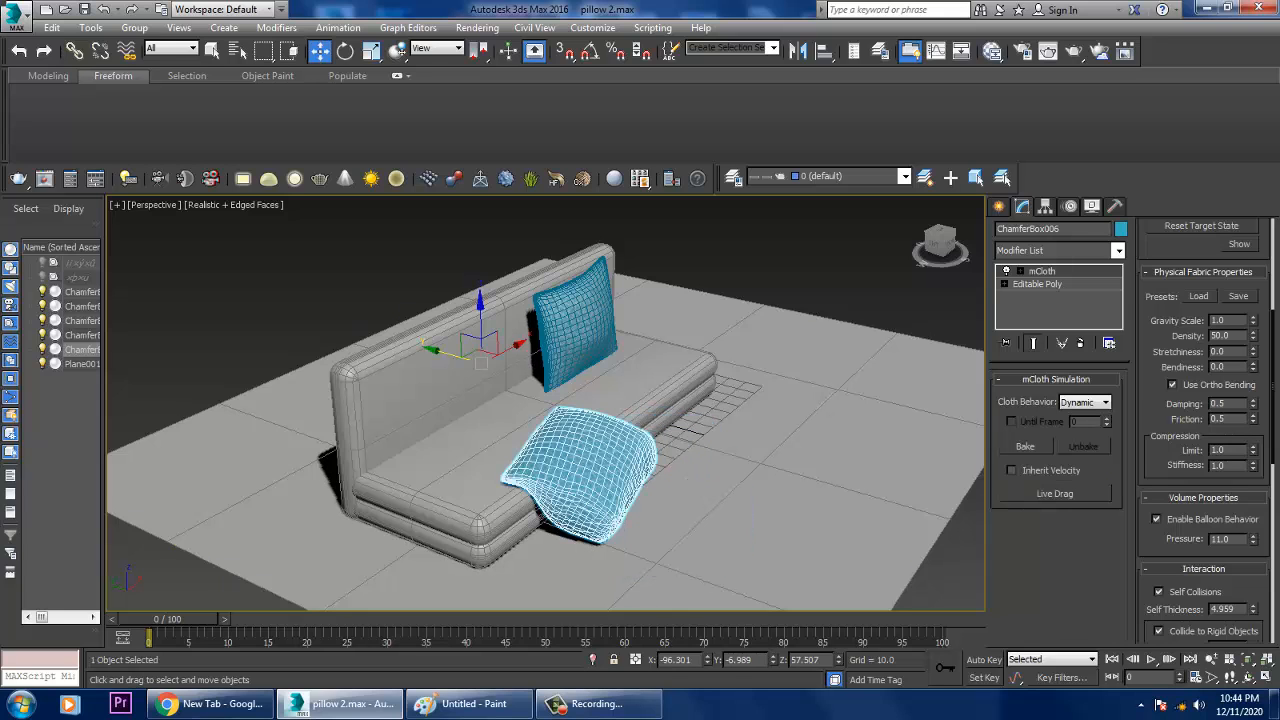
Delete the deformed pillow and copy the remaining one along the backrest, placing the copy at about X -106, Y -2, Z 58
{"action": "key", "text": "Delete"}
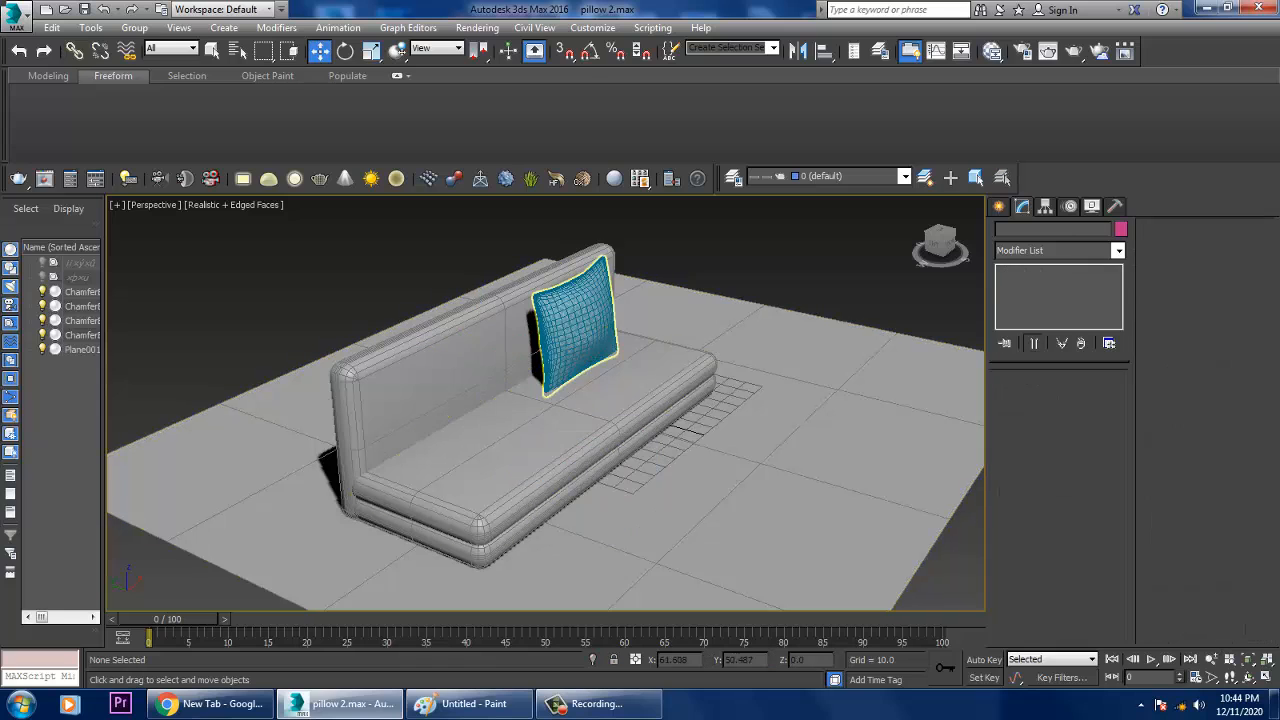
{"action": "left_click", "coordinate": [575, 322]}
{"action": "mouse_move", "coordinate": [570, 305]}
{"action": "left_mouse_down", "text": "shift"}
{"action": "mouse_move", "coordinate": [409, 349]}
{"action": "mouse_move", "coordinate": [450, 370]}
{"action": "mouse_move", "coordinate": [460, 325]}
{"action": "left_mouse_up", "text": "shift"}
{"action": "key", "text": "Return"}
{"action": "mouse_move", "coordinate": [545, 420]}
{"action": "middle_mouse_down", "text": "alt"}
{"action": "mouse_move", "coordinate": [680, 420]}
{"action": "mouse_move", "coordinate": [540, 415]}
{"action": "middle_mouse_up", "text": "alt"}
{"action": "left_click_drag", "start_coordinate": [497, 350], "coordinate": [490, 358]}
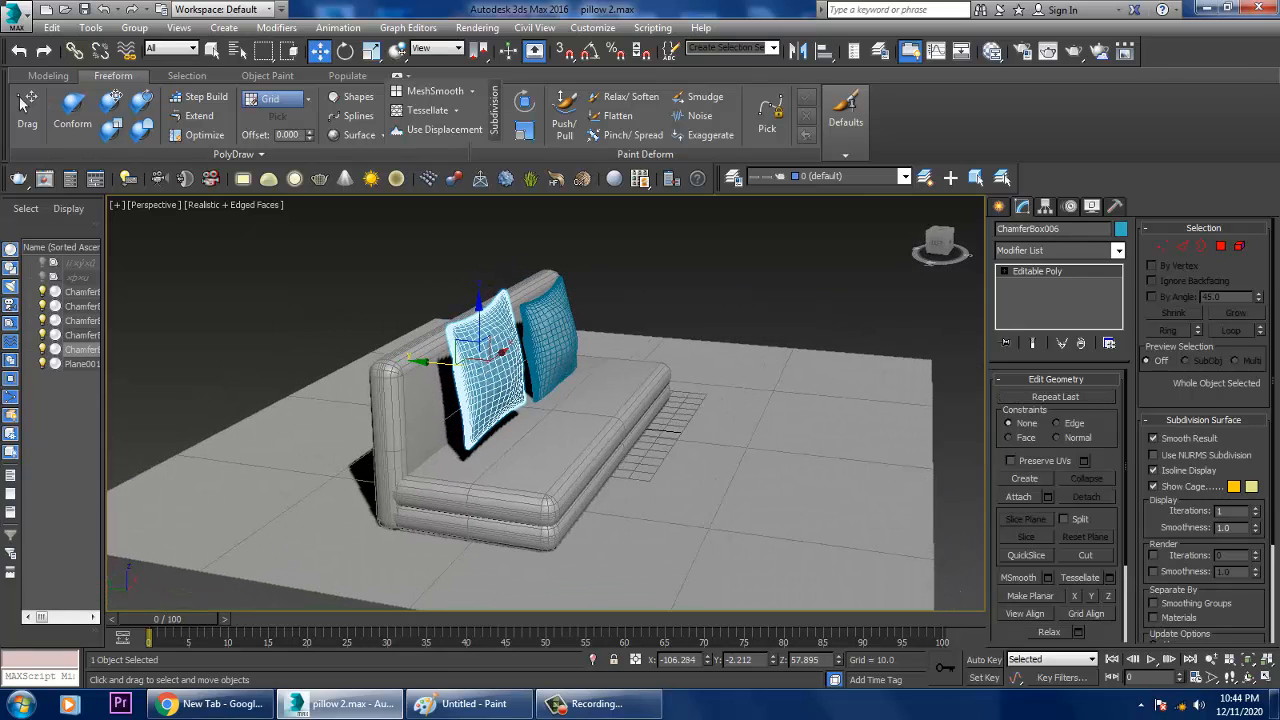
Apply mCloth to the replacement pillow copy
{"action": "left_click", "coordinate": [338, 27]}
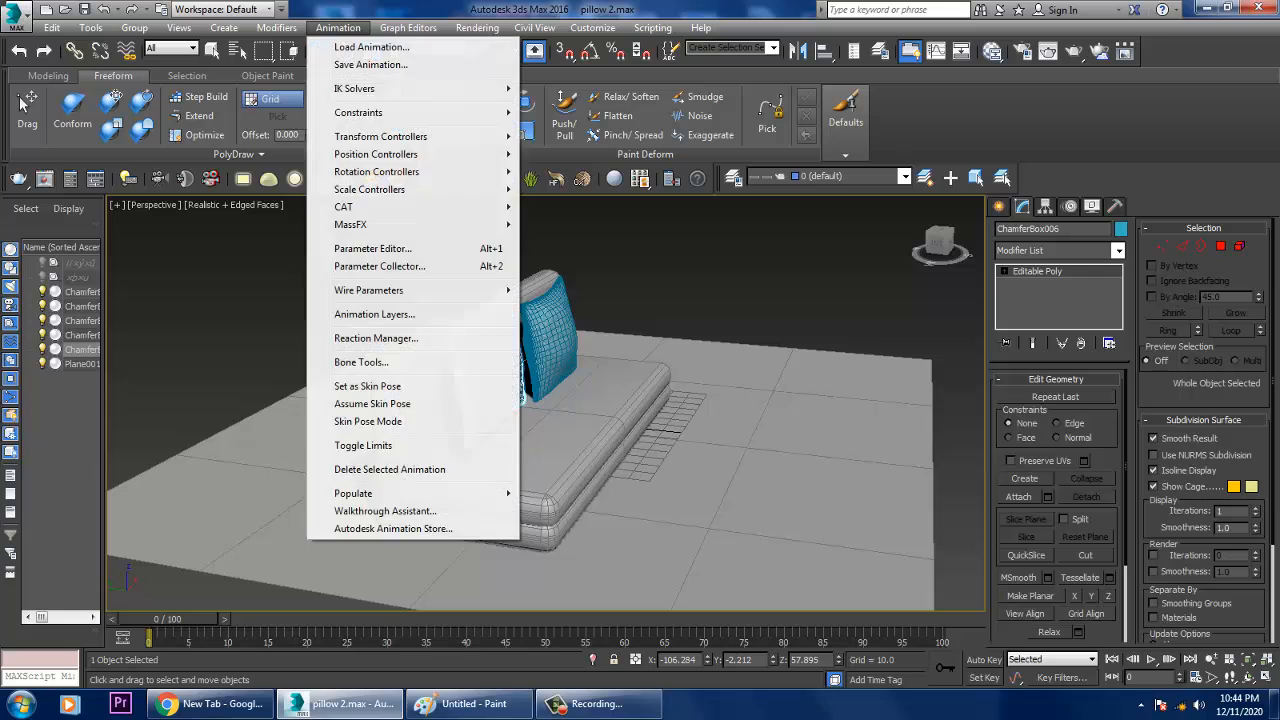
{"action": "mouse_move", "coordinate": [350, 224]}
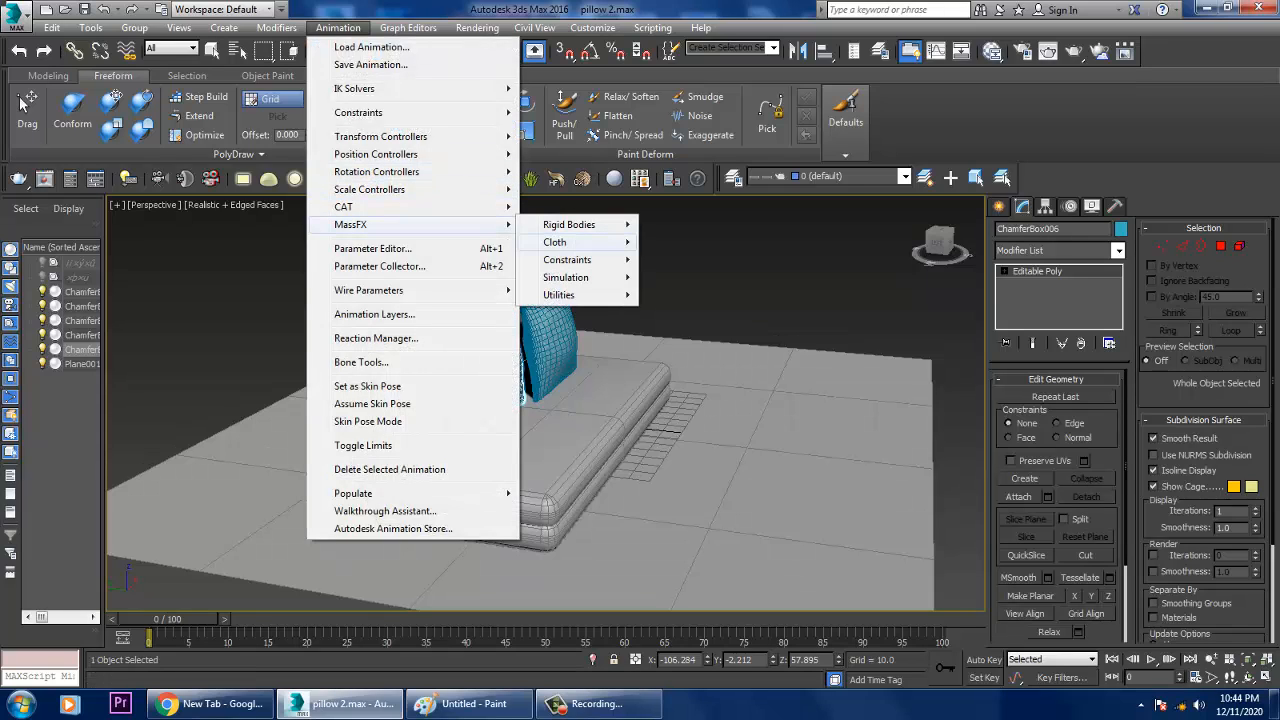
{"action": "mouse_move", "coordinate": [555, 242]}
{"action": "left_click", "coordinate": [686, 241]}
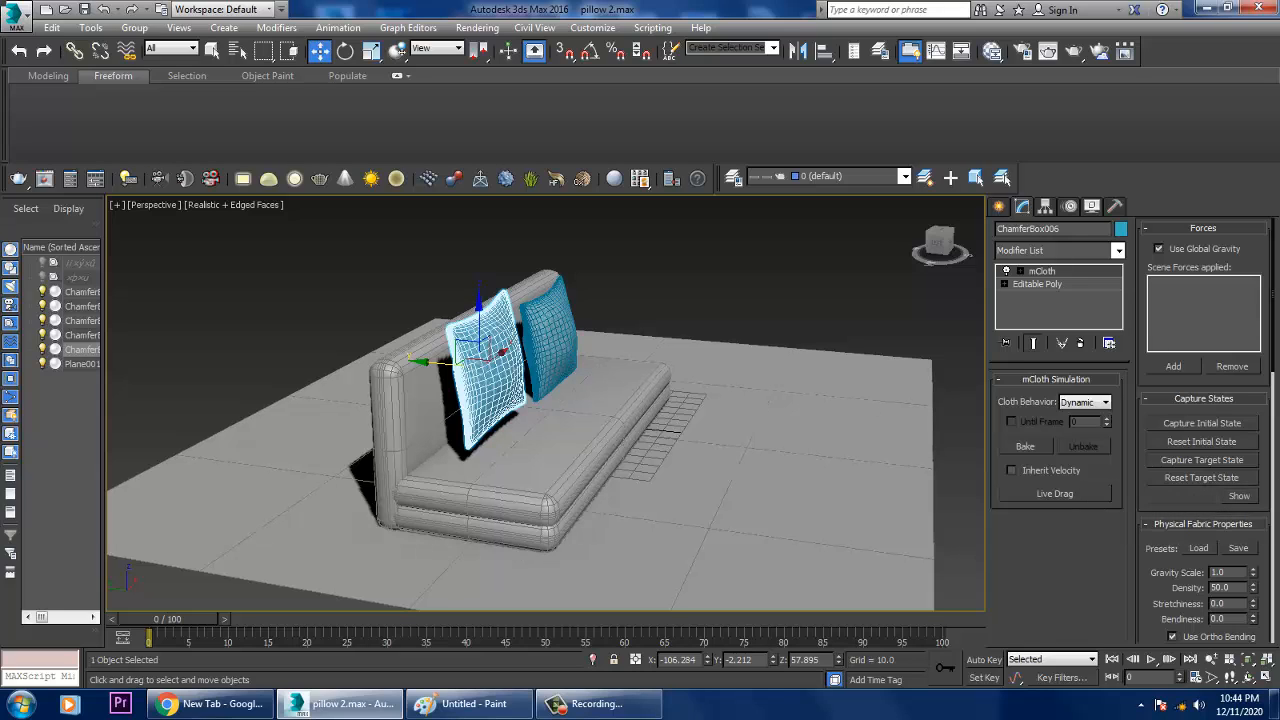
Run Live Drag on the replacement pillow, enable balloon behavior, raise its pressure from 3.0 to 5.0, and stop the simulation
{"action": "left_click", "coordinate": [1054, 493]}
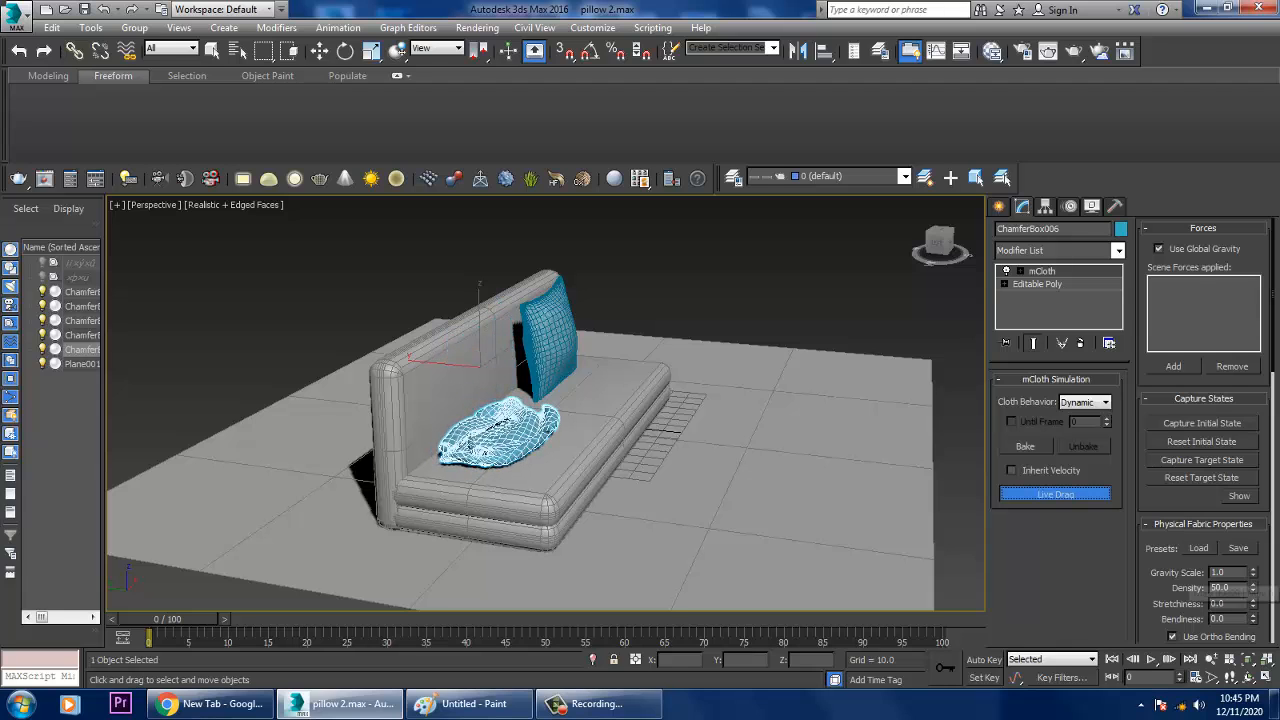
{"action": "scroll", "coordinate": [1203, 430], "scroll_direction": "down", "scroll_amount": 5}
{"action": "scroll", "coordinate": [1203, 430], "scroll_direction": "down", "scroll_amount": 1}
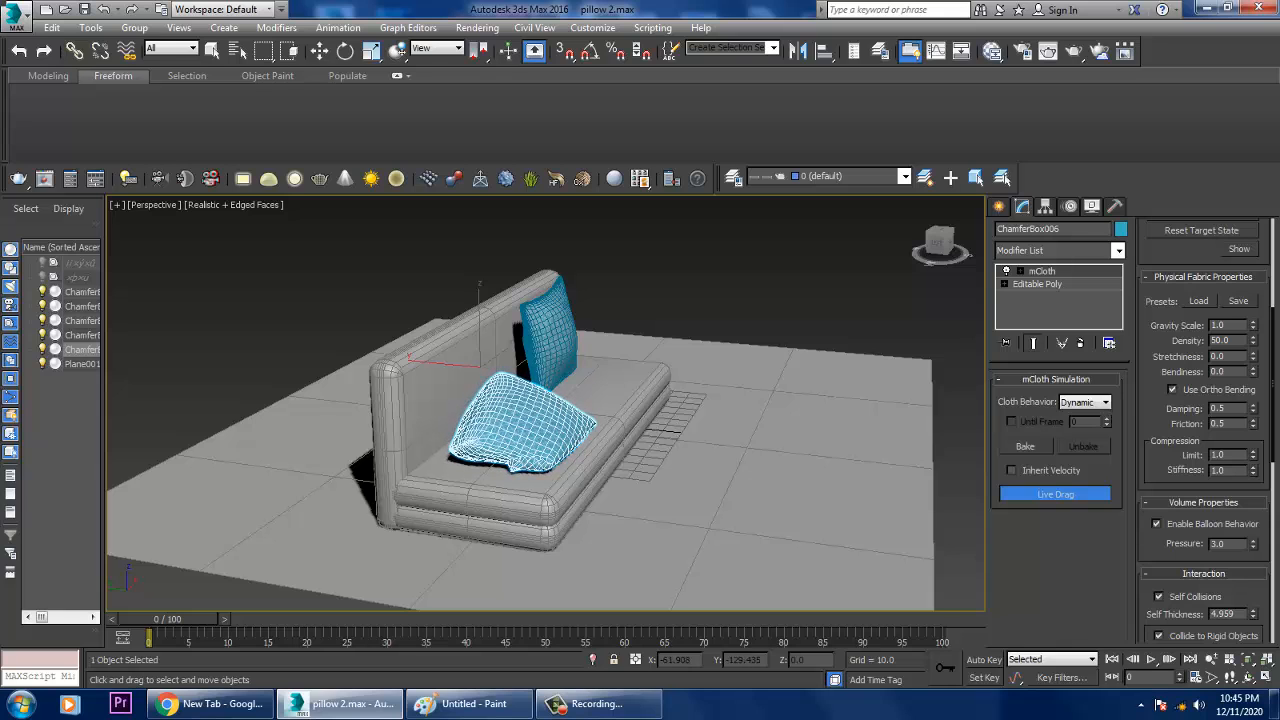
{"action": "scroll", "coordinate": [1205, 430], "scroll_direction": "up", "scroll_amount": 5}
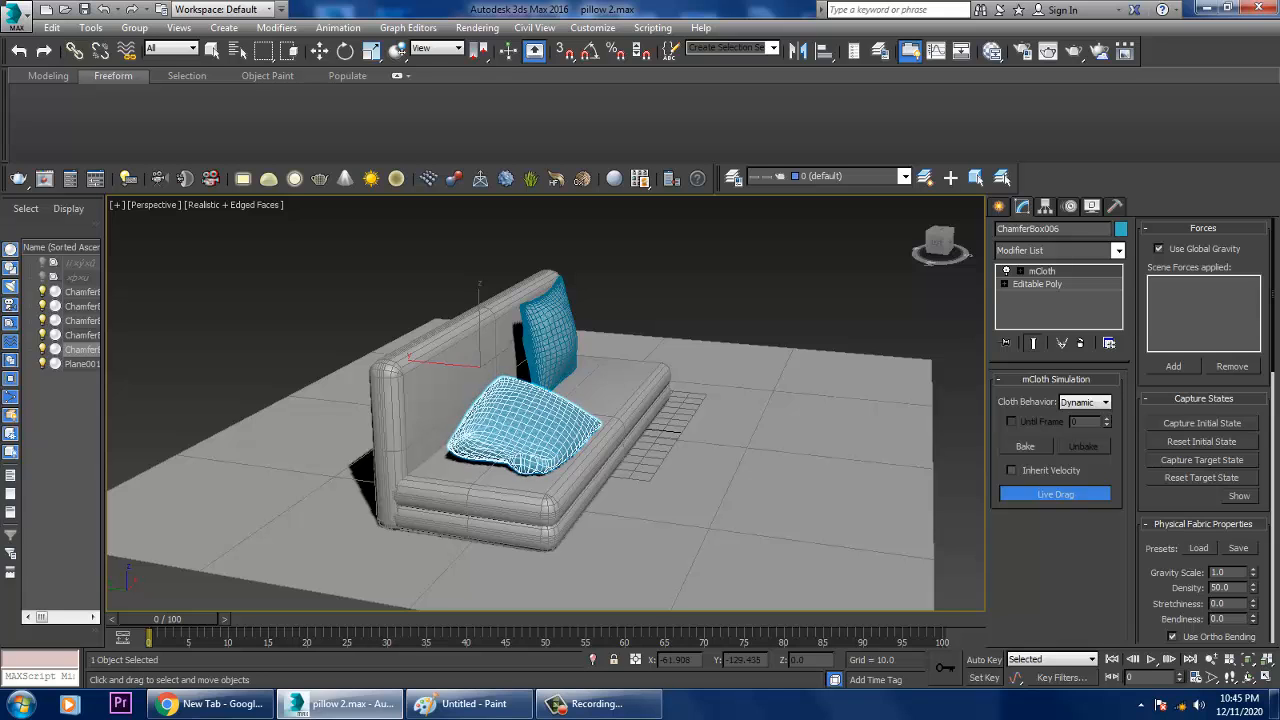
{"action": "scroll", "coordinate": [1205, 430], "scroll_direction": "down", "scroll_amount": 5}
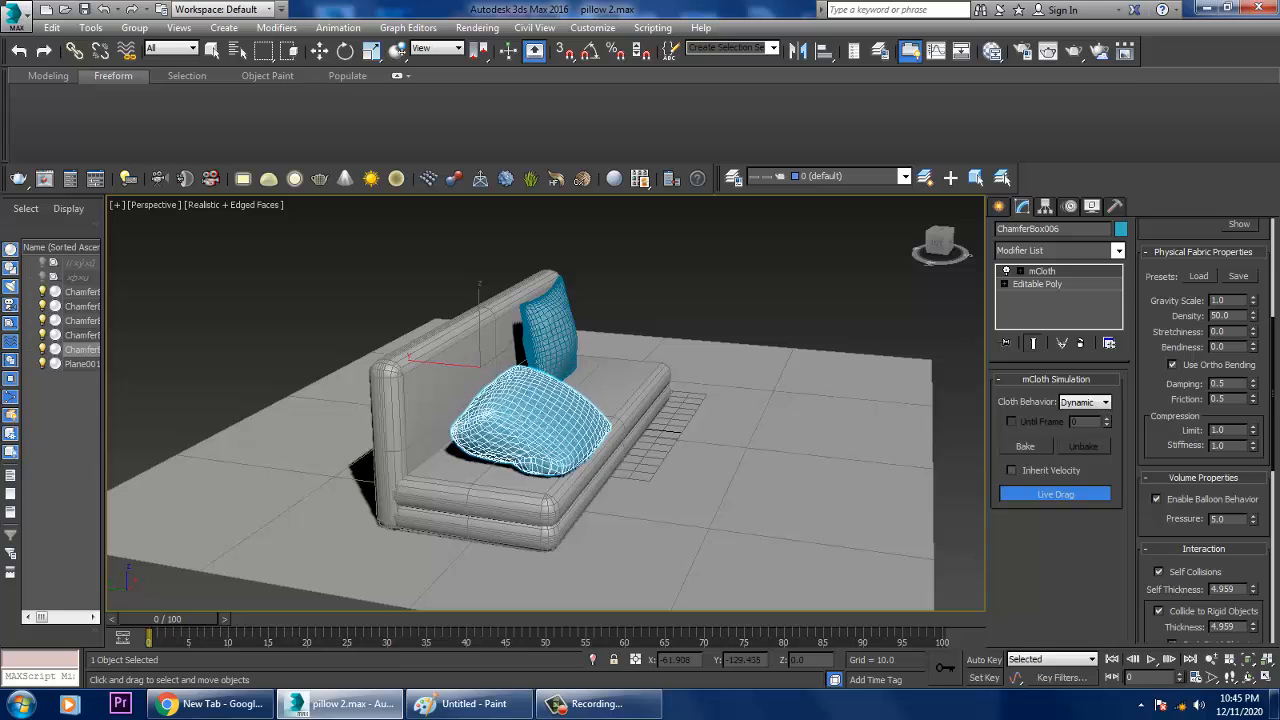
{"action": "scroll", "coordinate": [1205, 430], "scroll_direction": "up", "scroll_amount": 5}
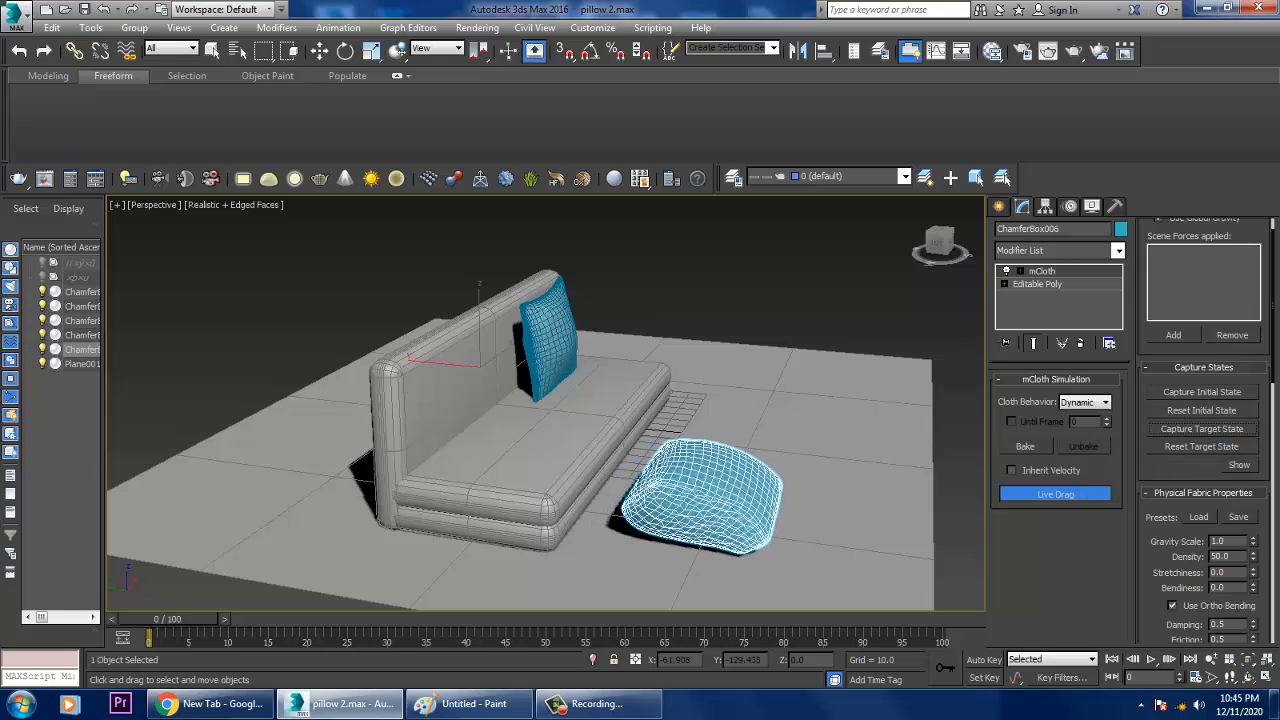
{"action": "key", "text": "Escape"}
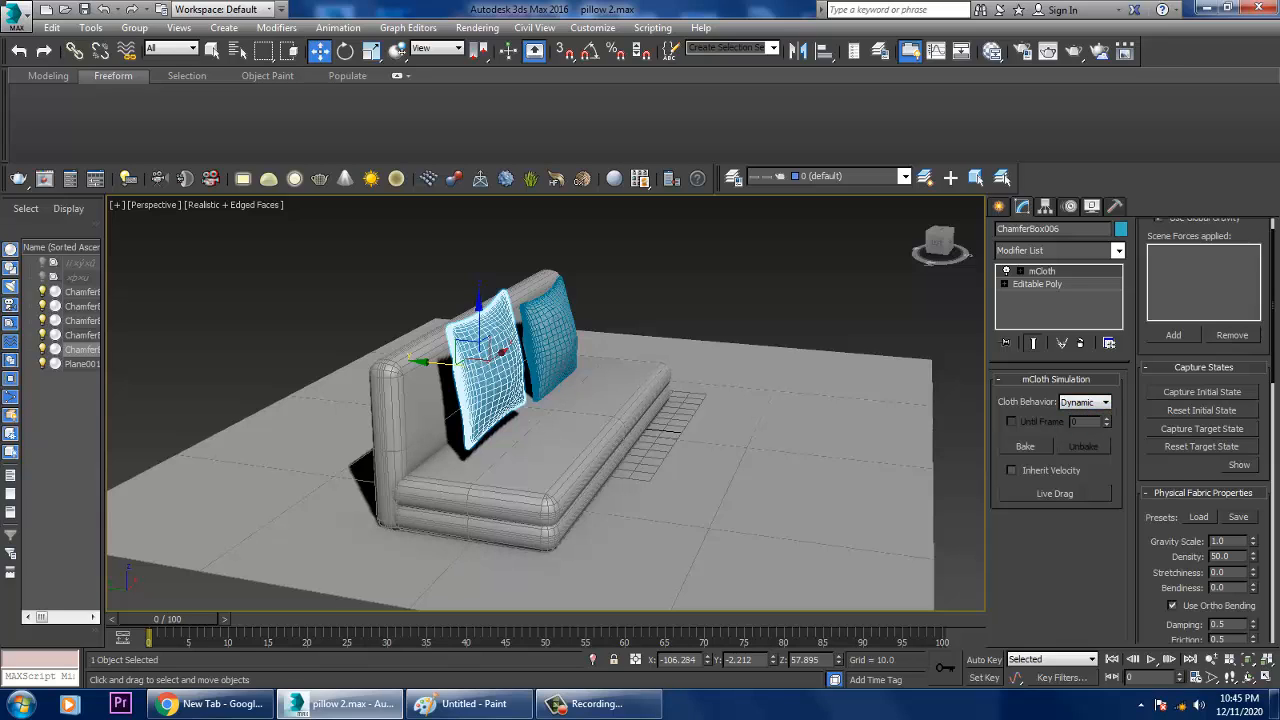
Rerun Live Drag, lower the pillow's pressure to 1.0 as it falls, and settle it at 2.0
{"action": "left_click", "coordinate": [1055, 493]}
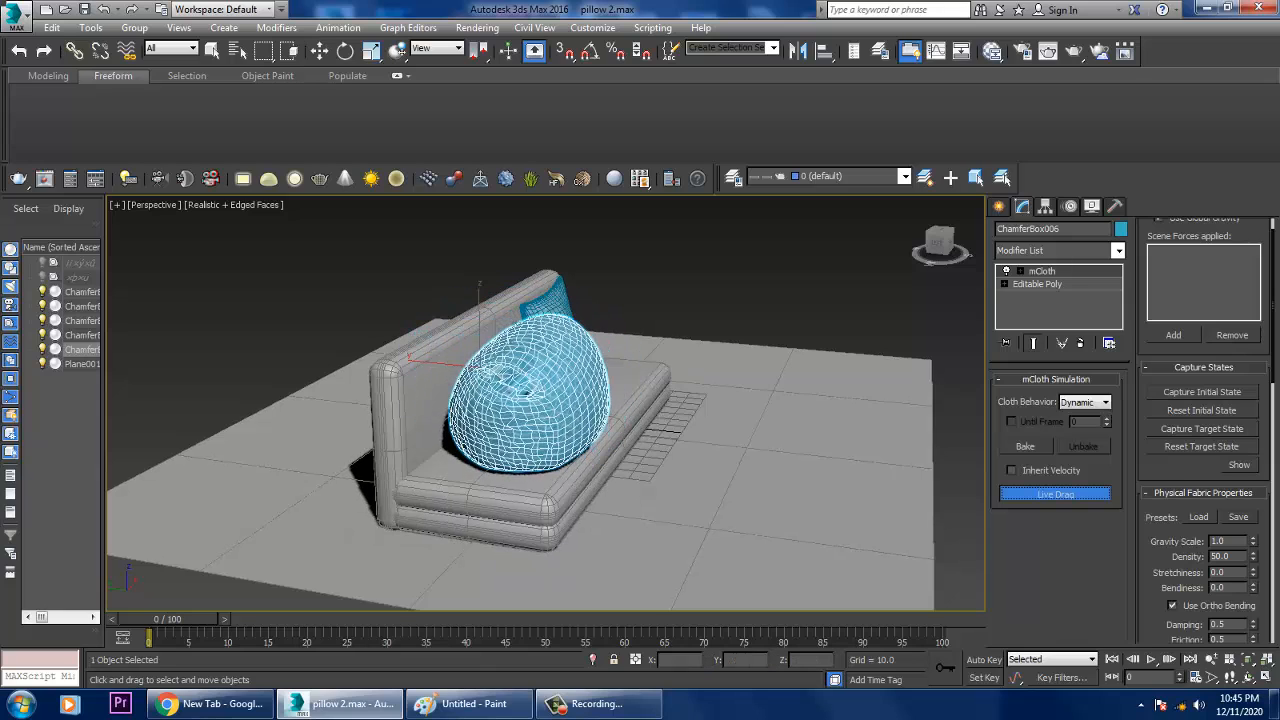
{"action": "scroll", "coordinate": [1205, 450], "scroll_direction": "down", "scroll_amount": 3}
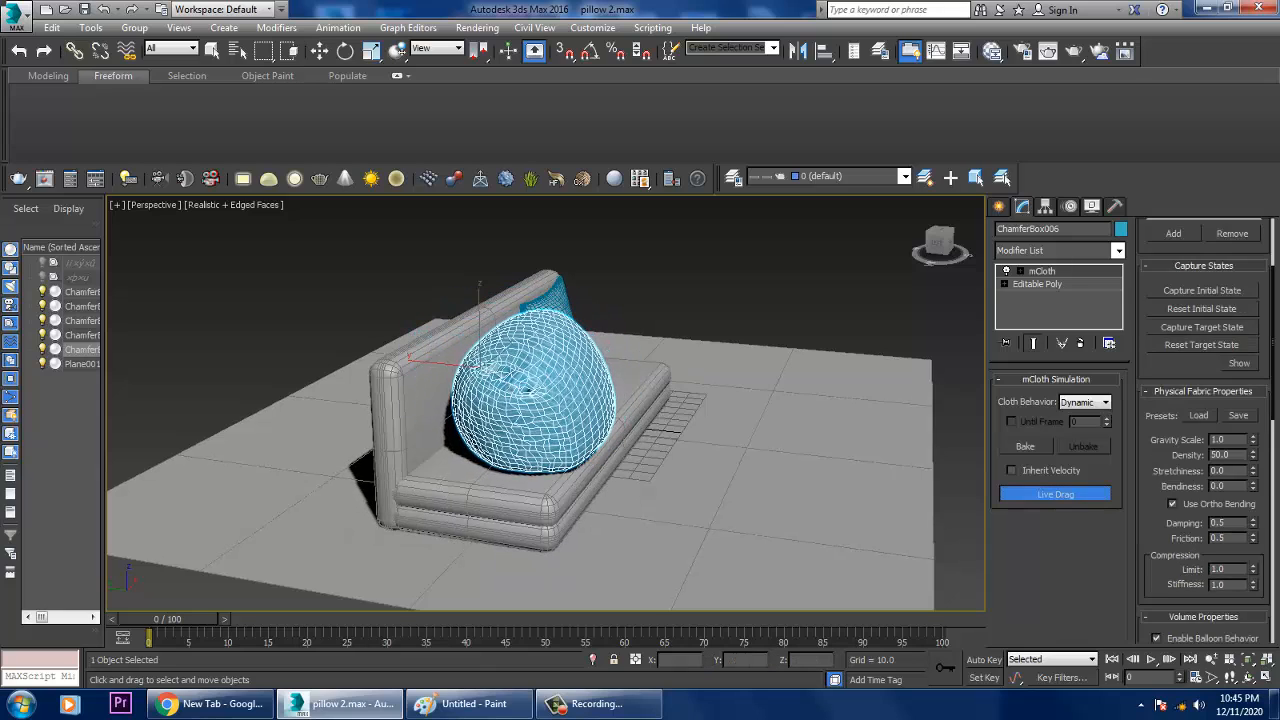
{"action": "scroll", "coordinate": [1205, 450], "scroll_direction": "down", "scroll_amount": 1}
{"action": "left_click", "coordinate": [1253, 577]}
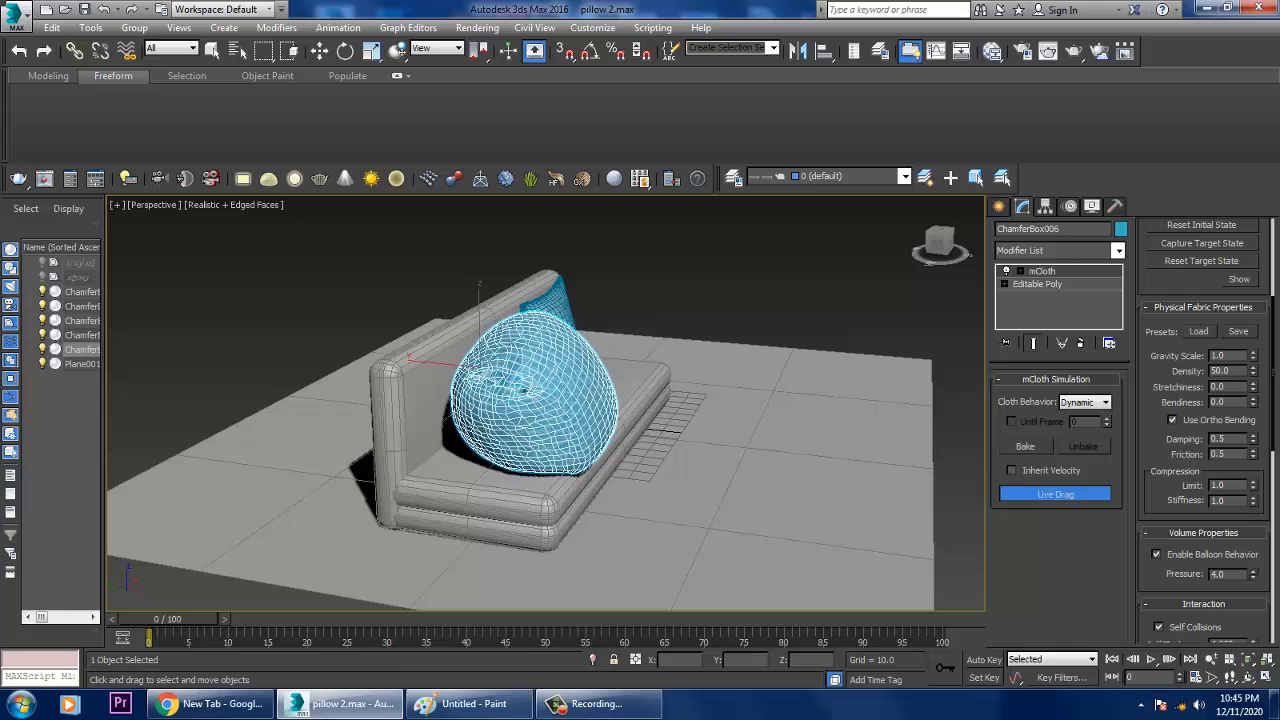
{"action": "left_click", "coordinate": [1253, 577]}
{"action": "left_click", "coordinate": [1253, 577]}
{"action": "left_click", "coordinate": [1253, 577]}
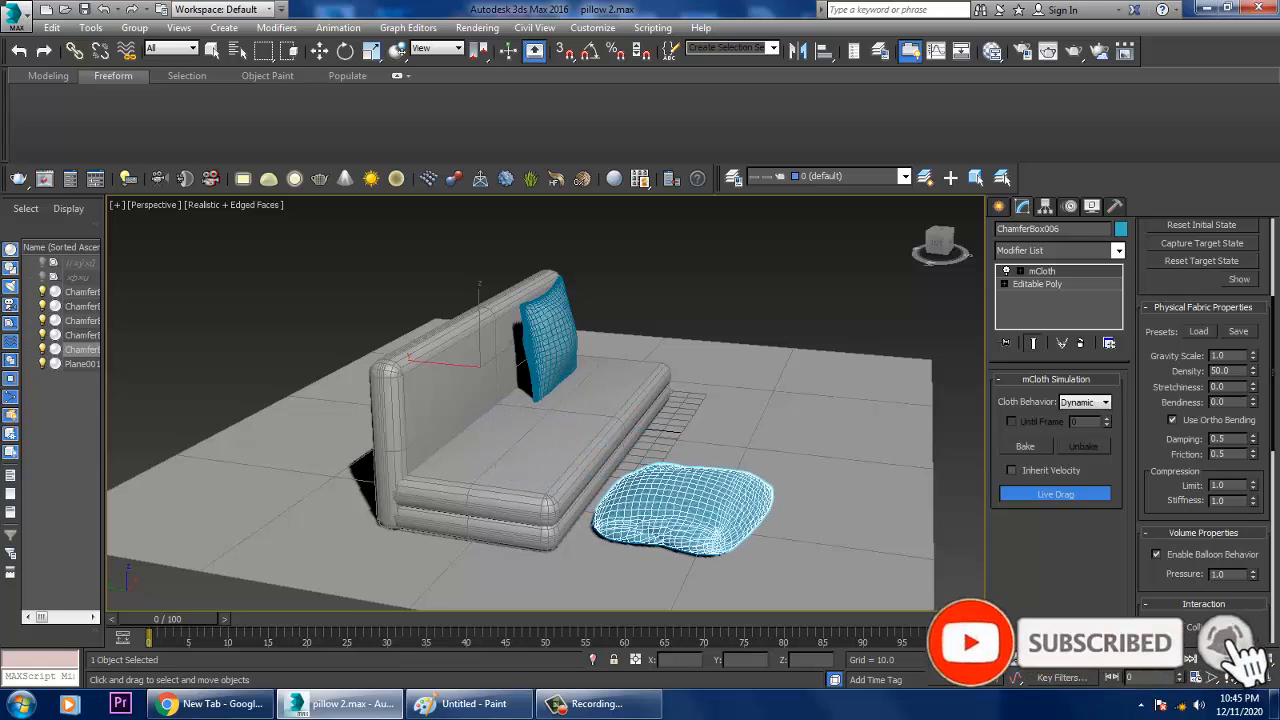
{"action": "left_click", "coordinate": [1253, 570]}
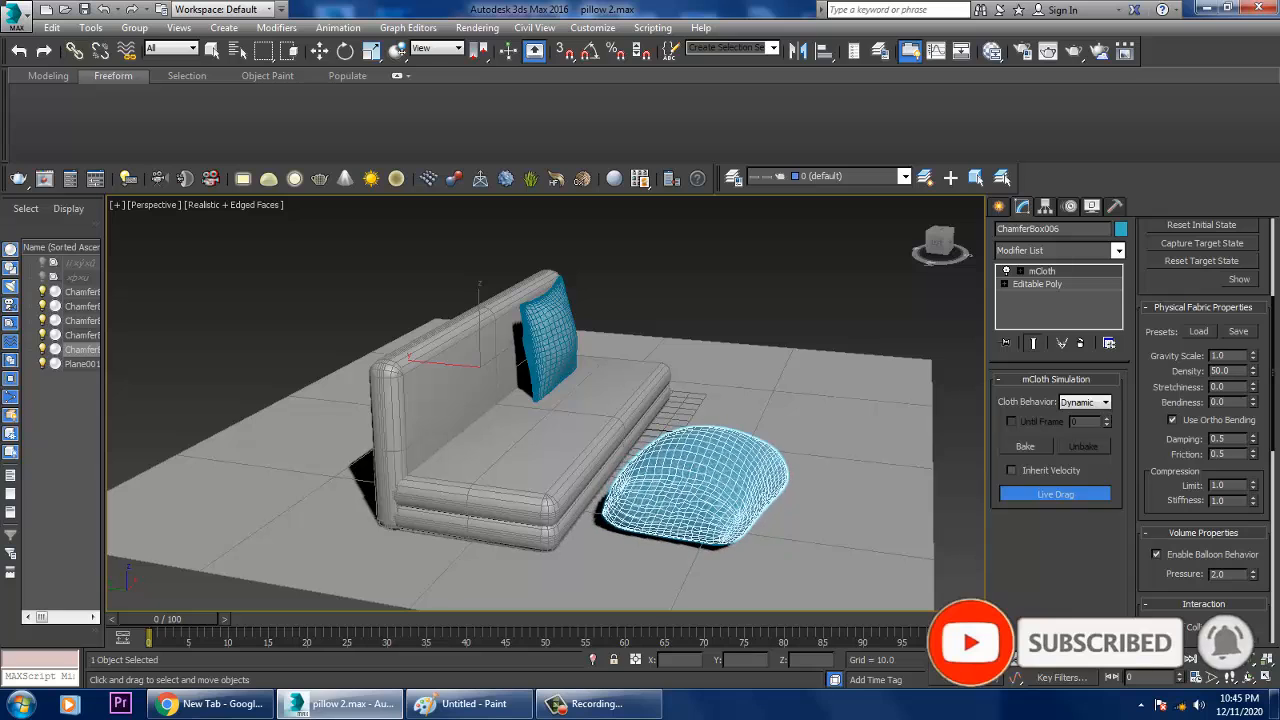
{"action": "scroll", "coordinate": [1203, 430], "scroll_direction": "up", "scroll_amount": 1}
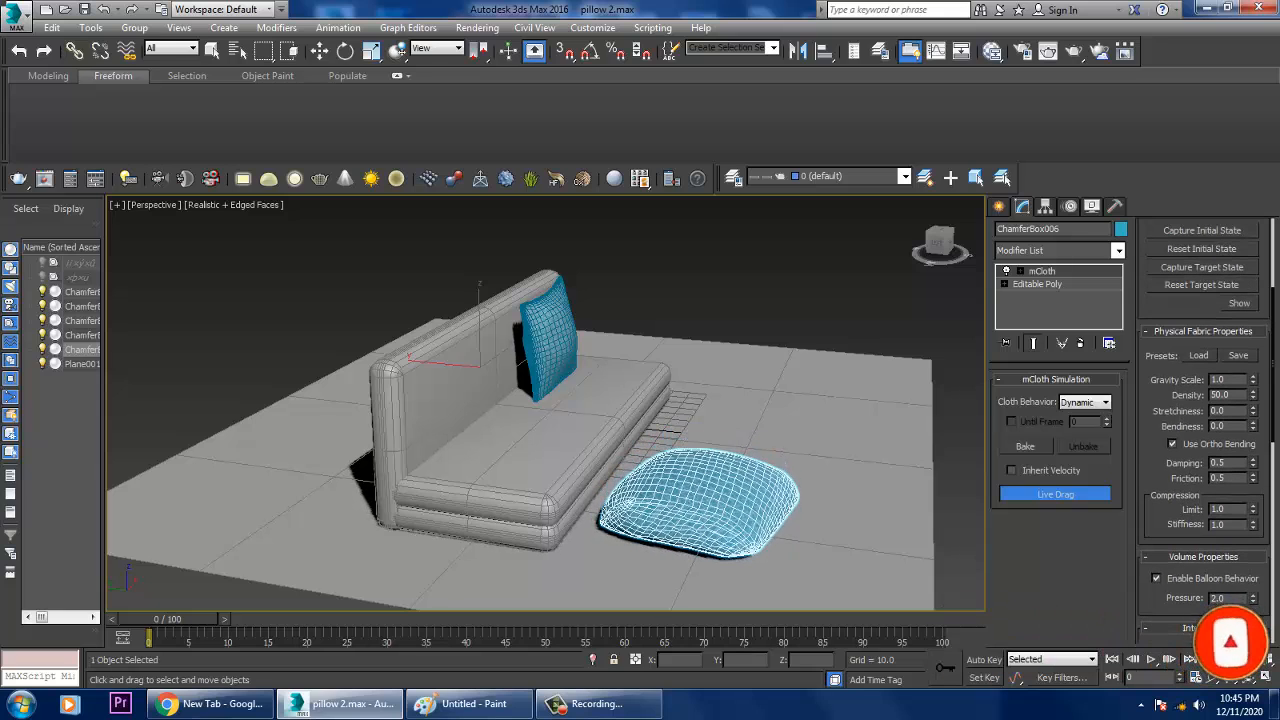
Add an Edit Poly modifier above the pillow's mCloth
{"action": "left_click", "coordinate": [1060, 250]}
{"action": "key", "text": "e"}
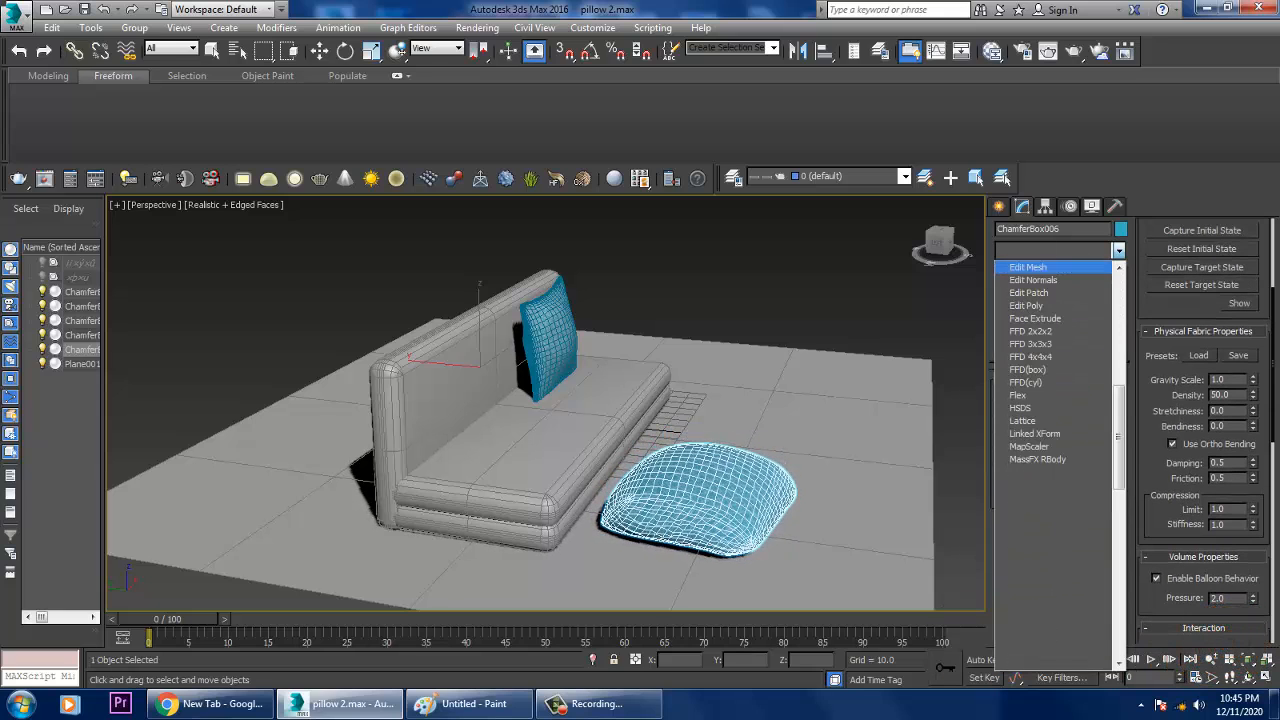
{"action": "left_click", "coordinate": [1027, 305]}
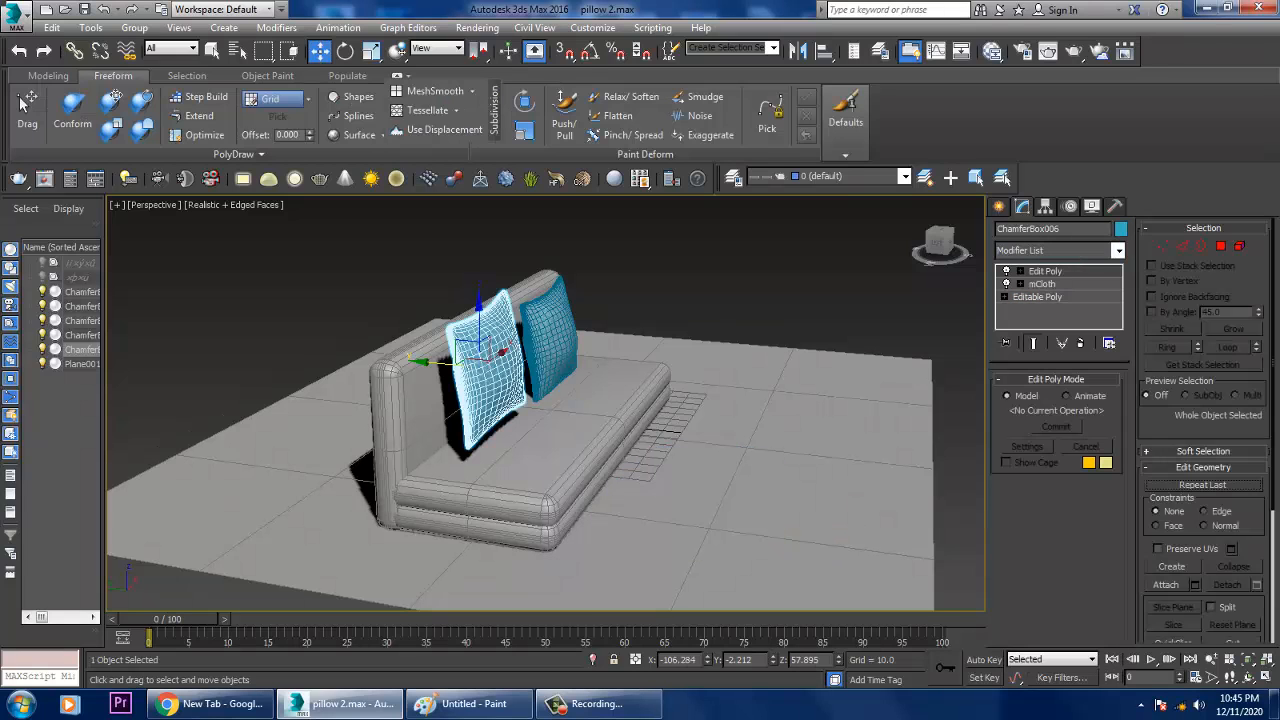
Run Live Drag on the pillow's mCloth, then try collapsing its whole modifier stack and undo the collapse
{"action": "left_click", "coordinate": [1042, 283]}
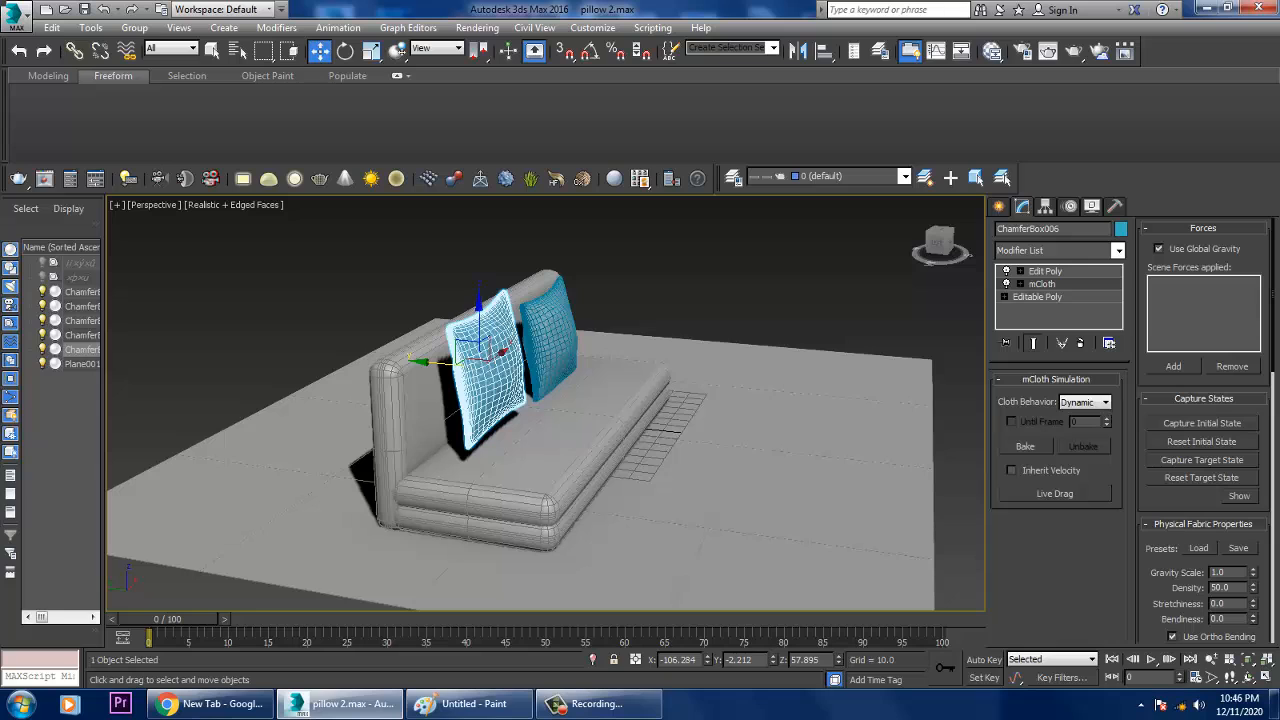
{"action": "left_click", "coordinate": [1054, 493]}
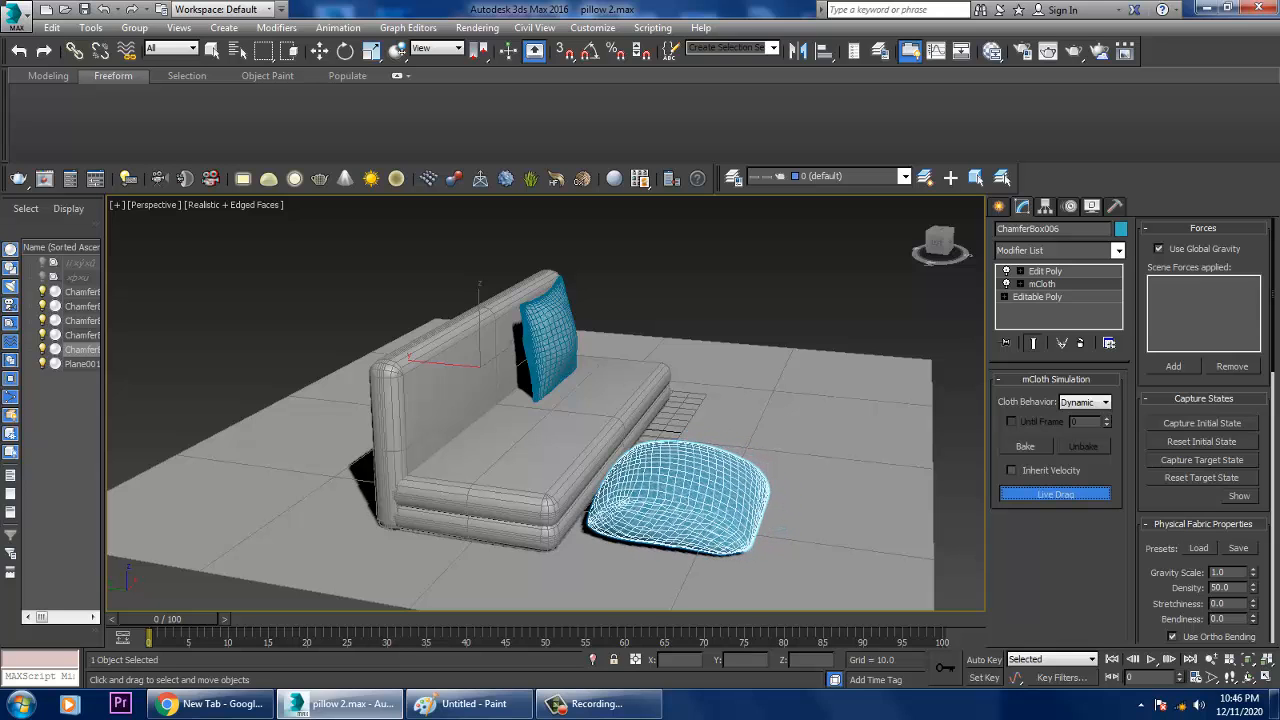
{"action": "right_click", "coordinate": [1060, 284]}
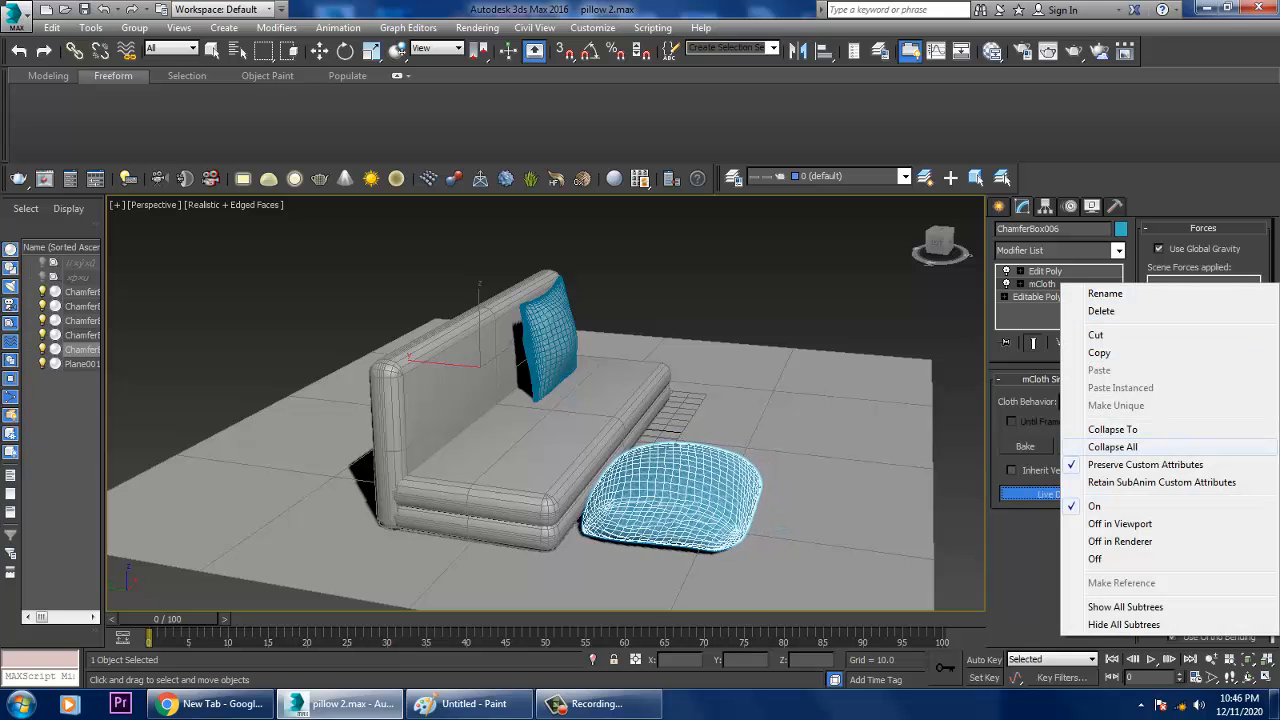
{"action": "left_click", "coordinate": [1112, 447]}
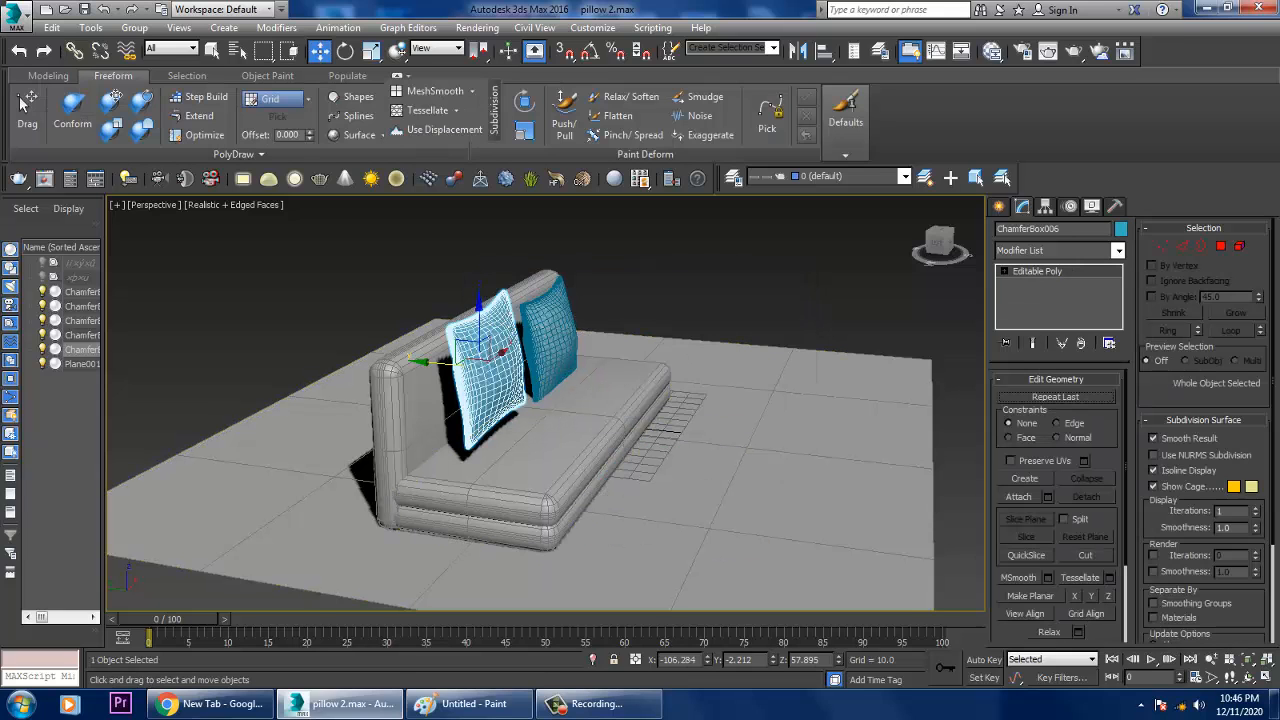
{"action": "key", "text": "ctrl+z"}
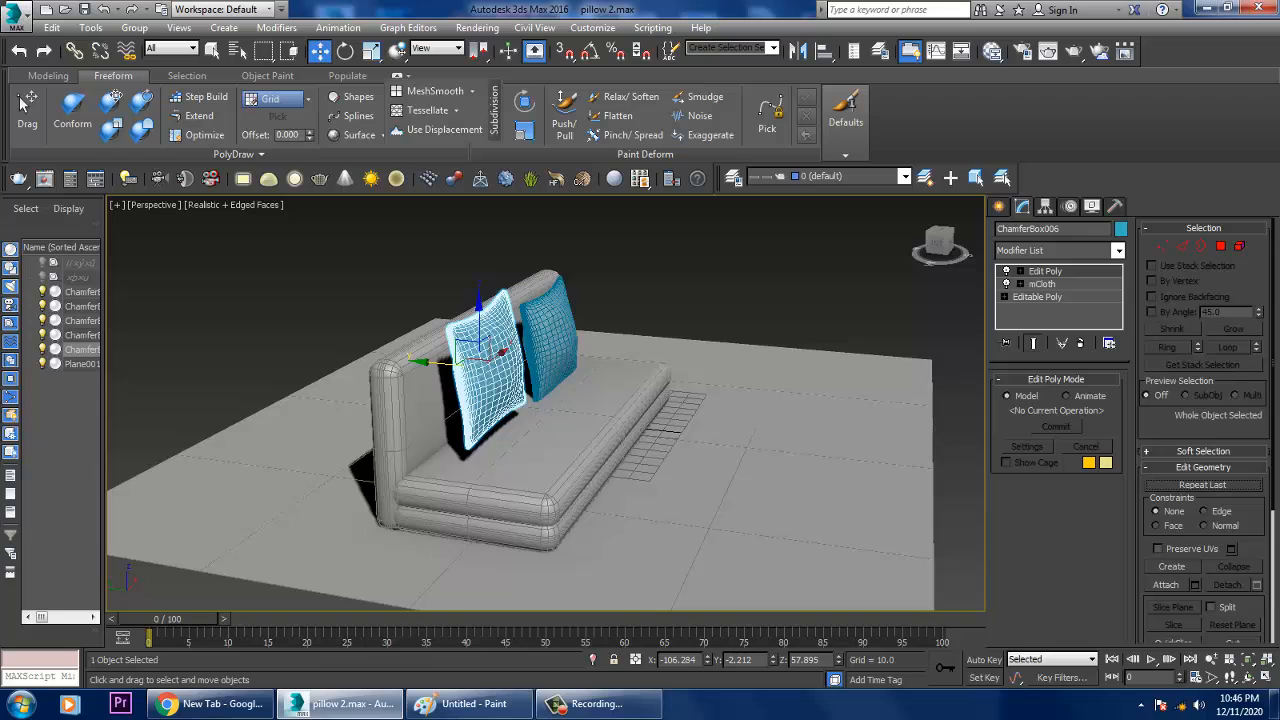
Remove the Edit Poly modifier above the pillow's mCloth
{"action": "left_click", "coordinate": [1042, 284]}
{"action": "left_click", "coordinate": [1045, 271]}
{"action": "left_click", "coordinate": [1083, 342]}
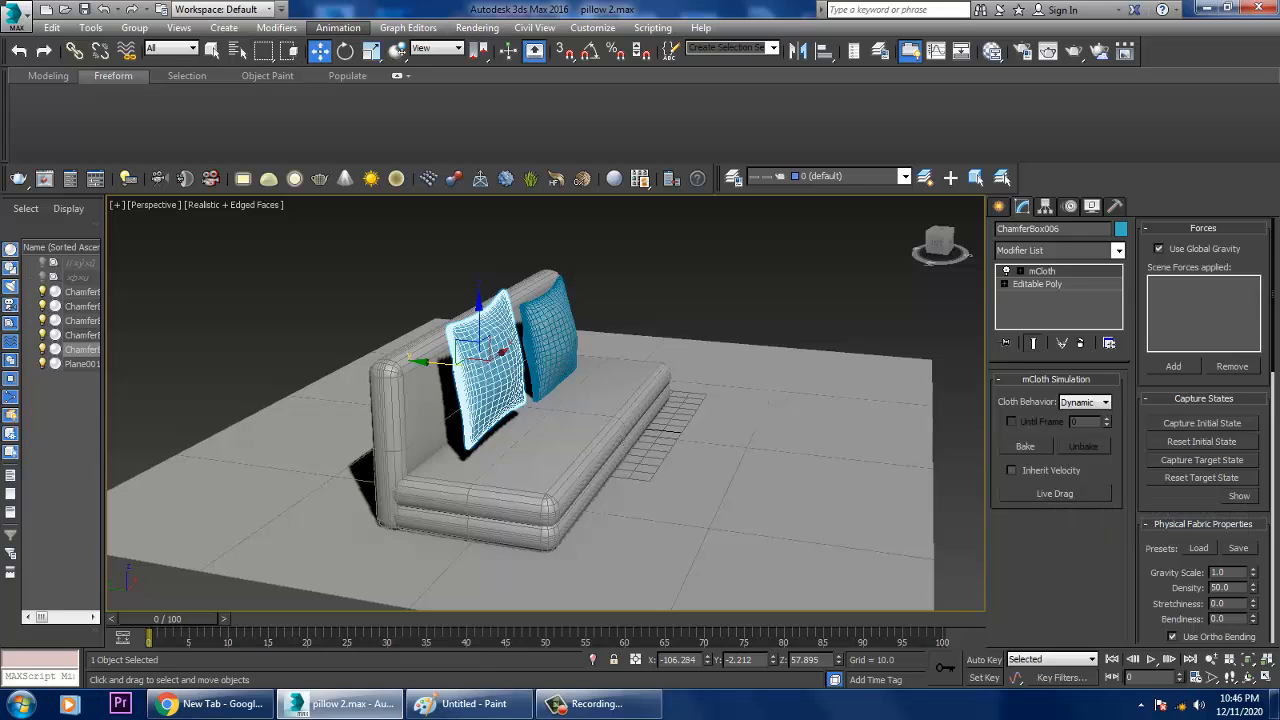
Play the MassFX simulation until the pillow settles on the floor, and convert it to an Editable Poly
{"action": "left_click", "coordinate": [338, 27]}
{"action": "mouse_move", "coordinate": [400, 224]}
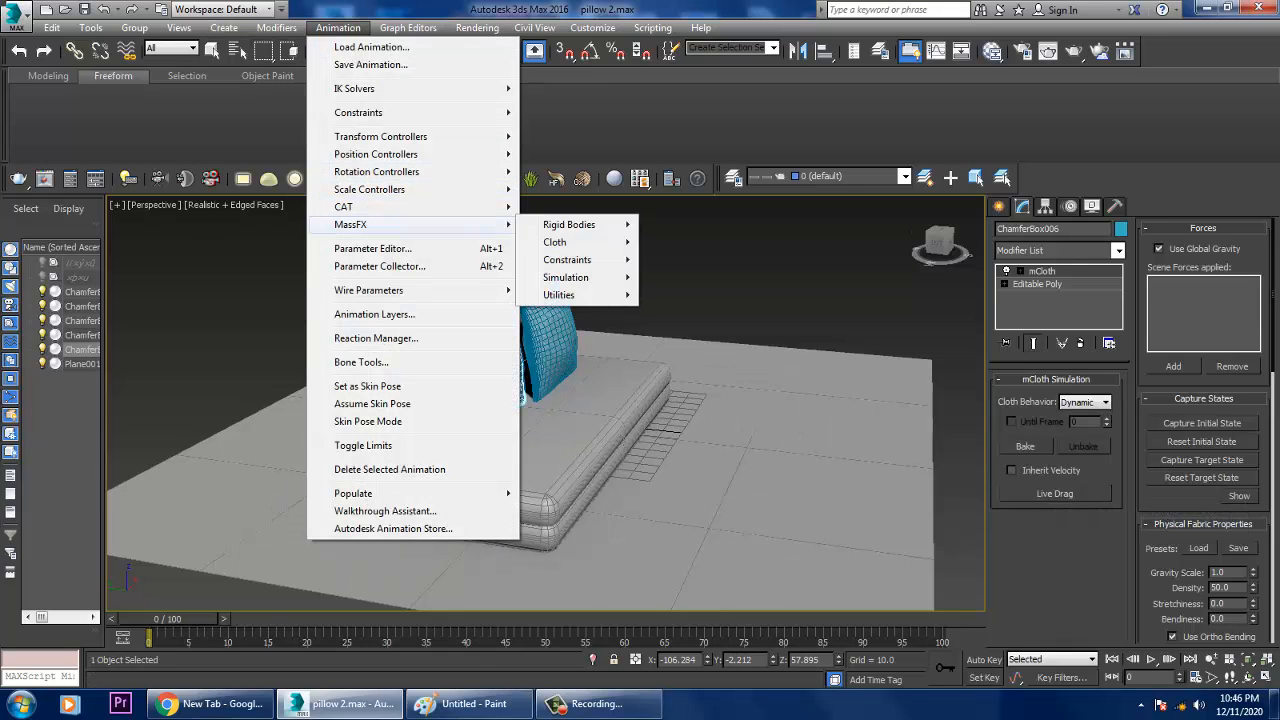
{"action": "mouse_move", "coordinate": [566, 277]}
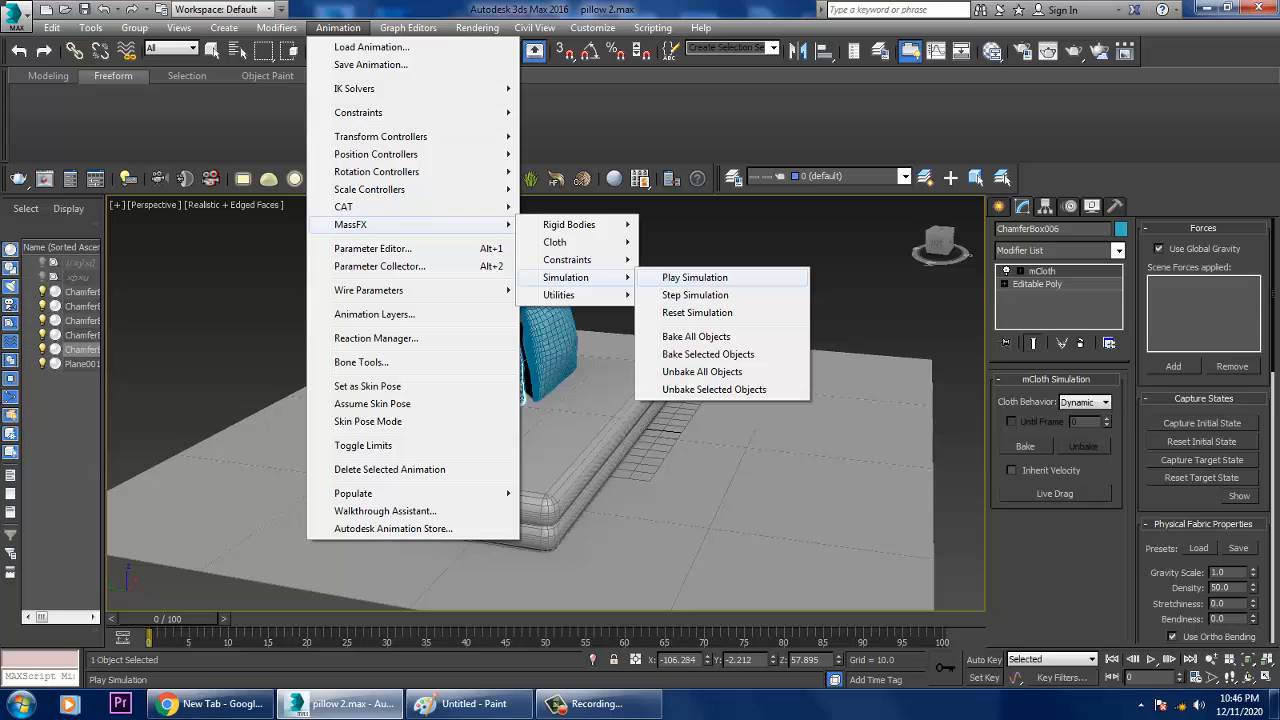
{"action": "left_click", "coordinate": [695, 277]}
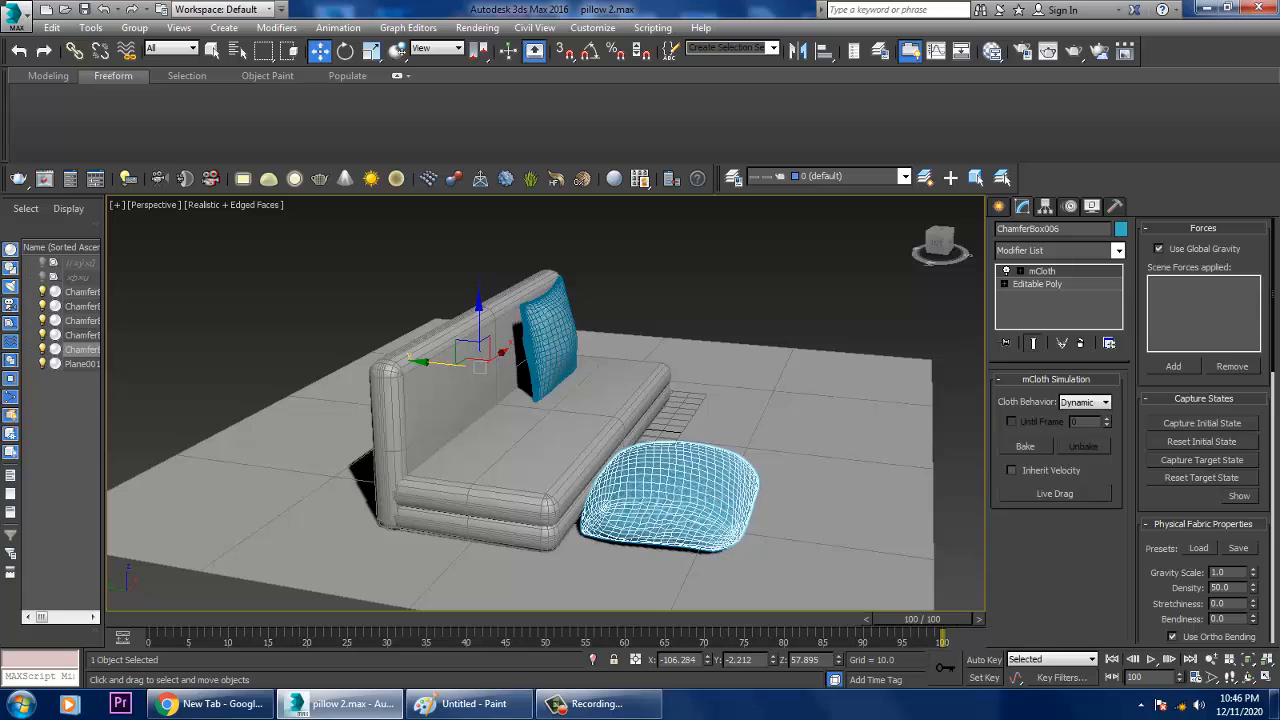
{"action": "right_click", "coordinate": [651, 467]}
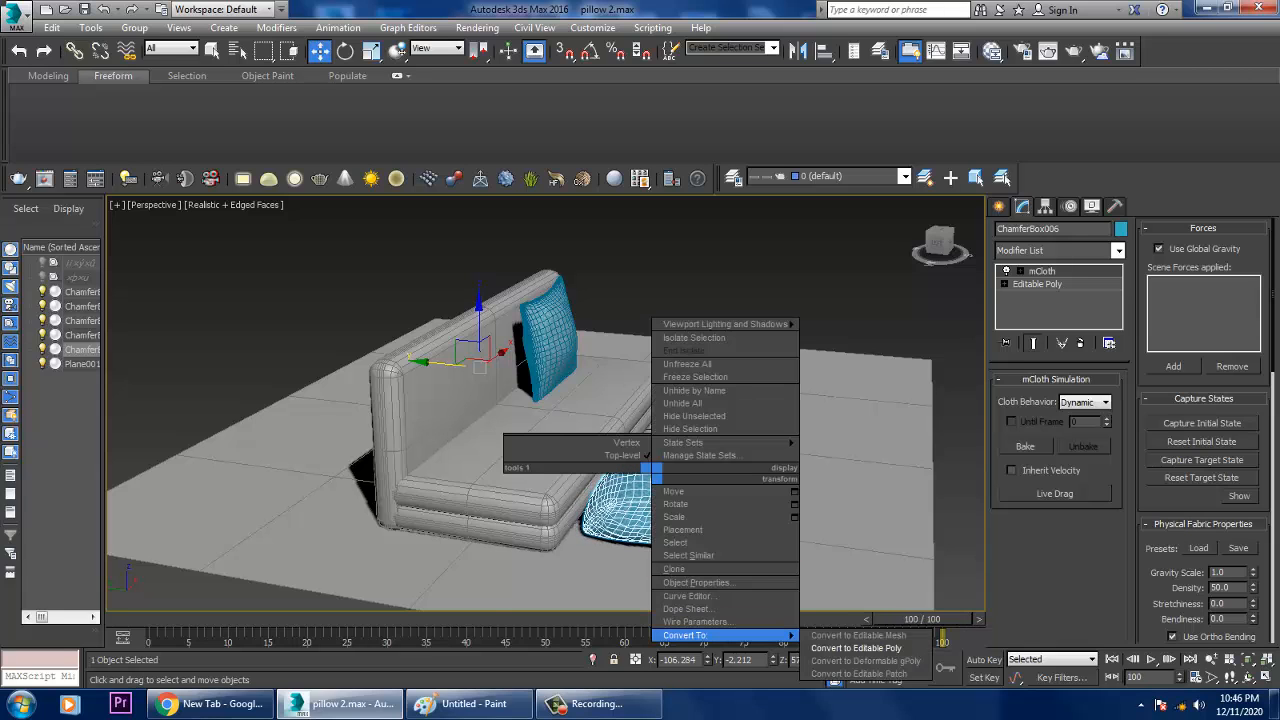
{"action": "left_click", "coordinate": [865, 649]}
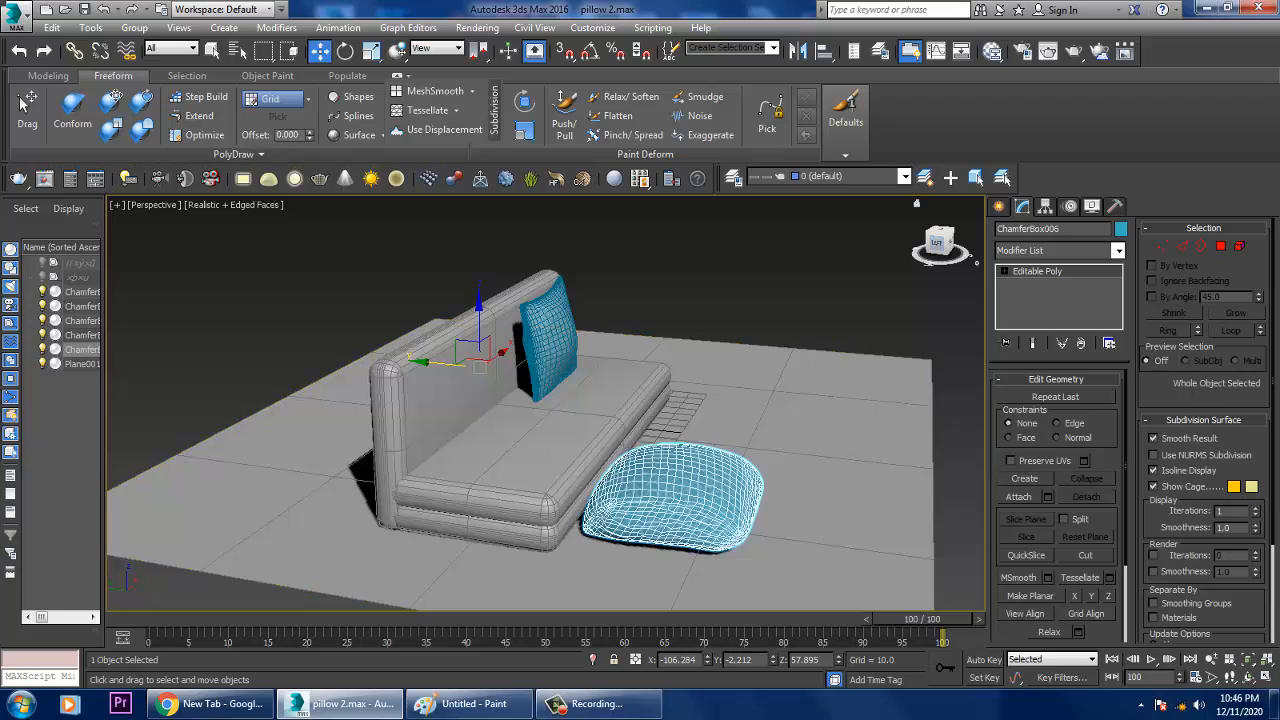
Using a pivot centered on the pillow, rotate it upright and move it onto the sofa beside the other pillow
{"action": "left_click", "coordinate": [1044, 206]}
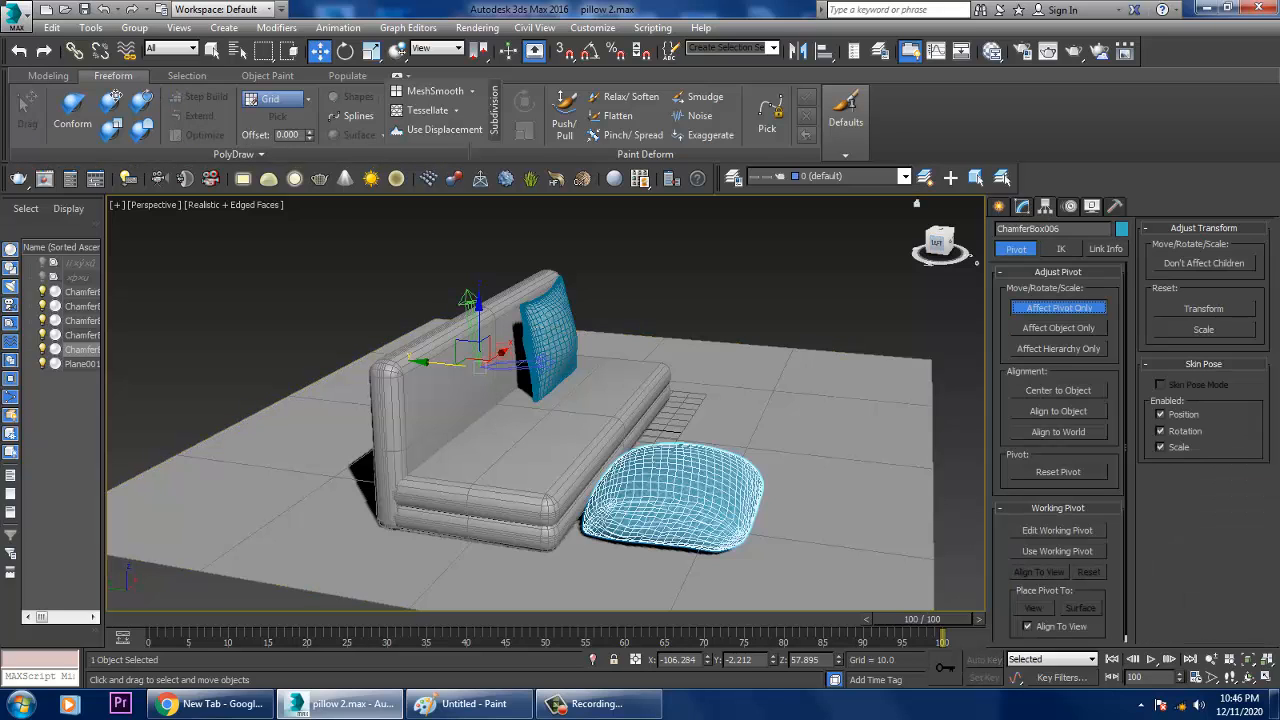
{"action": "left_click", "coordinate": [1058, 307]}
{"action": "key", "text": "e"}
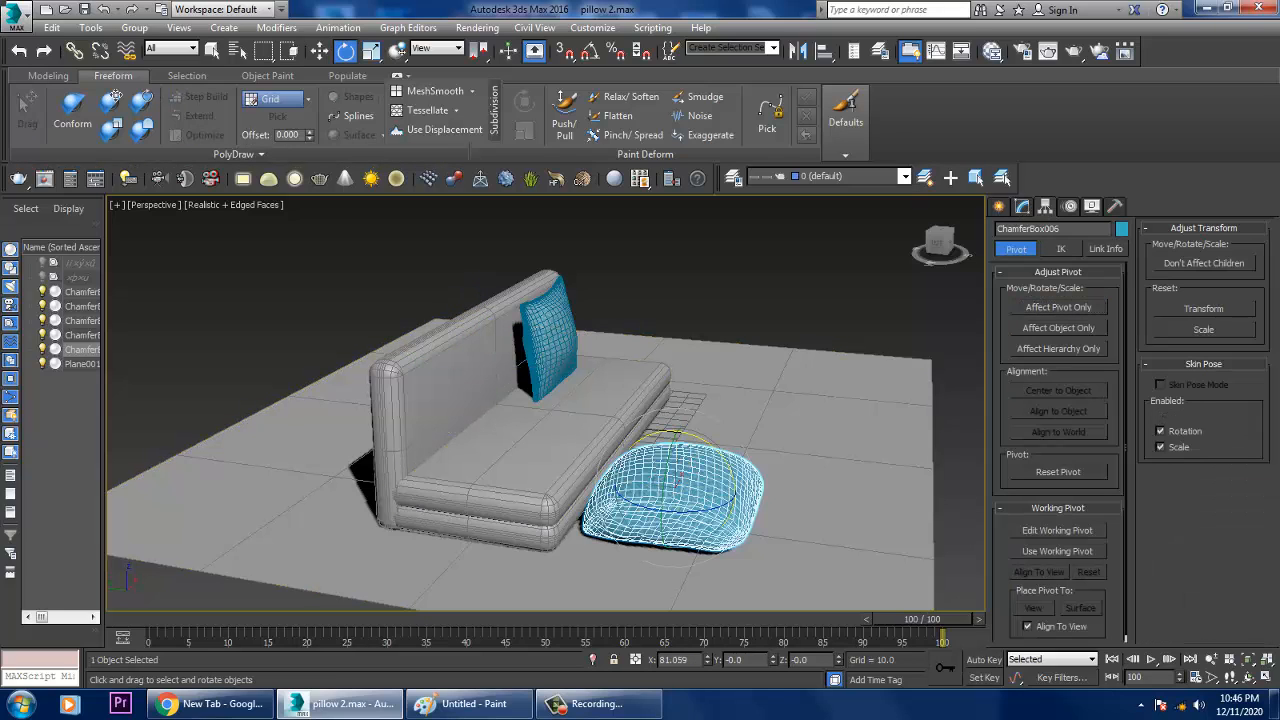
{"action": "left_click_drag", "start_coordinate": [700, 440], "coordinate": [700, 300]}
{"action": "key", "text": "w"}
{"action": "left_click_drag", "start_coordinate": [660, 465], "coordinate": [466, 364]}
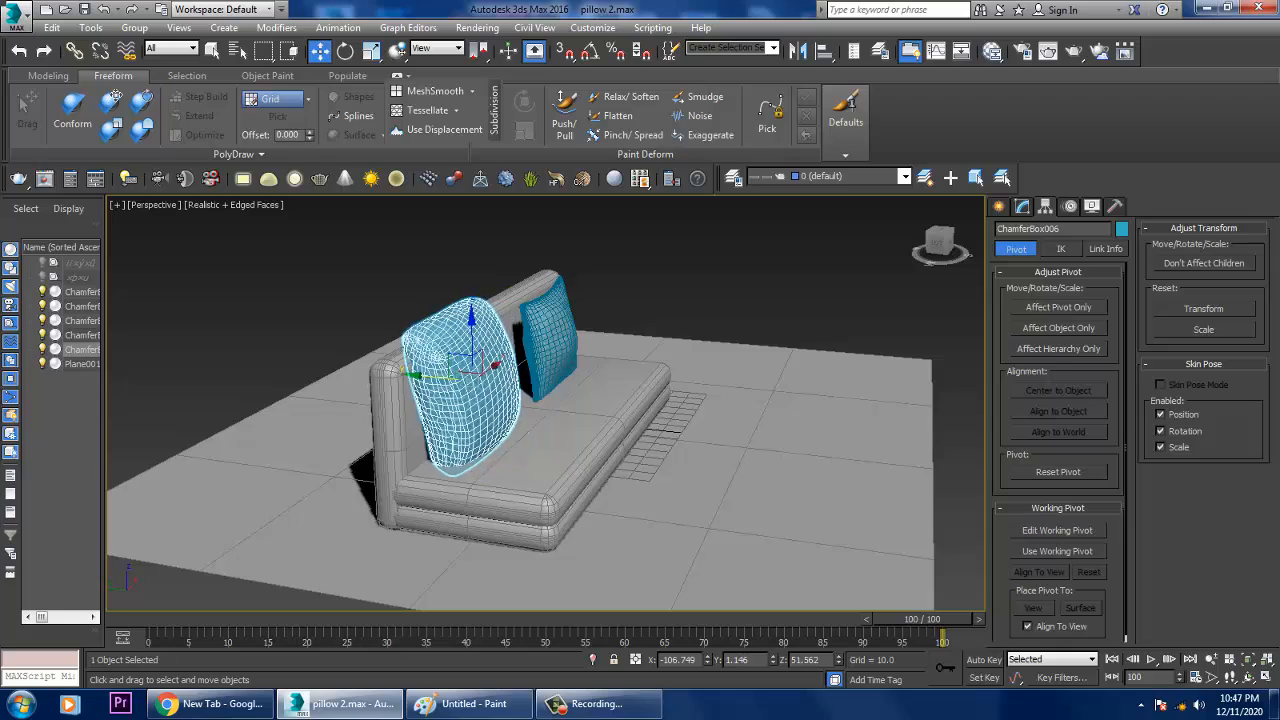
Scale the inflated pillow down slightly and lower it about 2.6 units onto the sofa seat
{"action": "middle_click_drag", "start_coordinate": [560, 368], "coordinate": [505, 376], "text": "alt"}
{"action": "scroll", "coordinate": [439, 369], "scroll_direction": "up", "scroll_amount": 2}
{"action": "key", "text": "e"}
{"action": "key", "text": "r"}
{"action": "key", "text": "Home"}
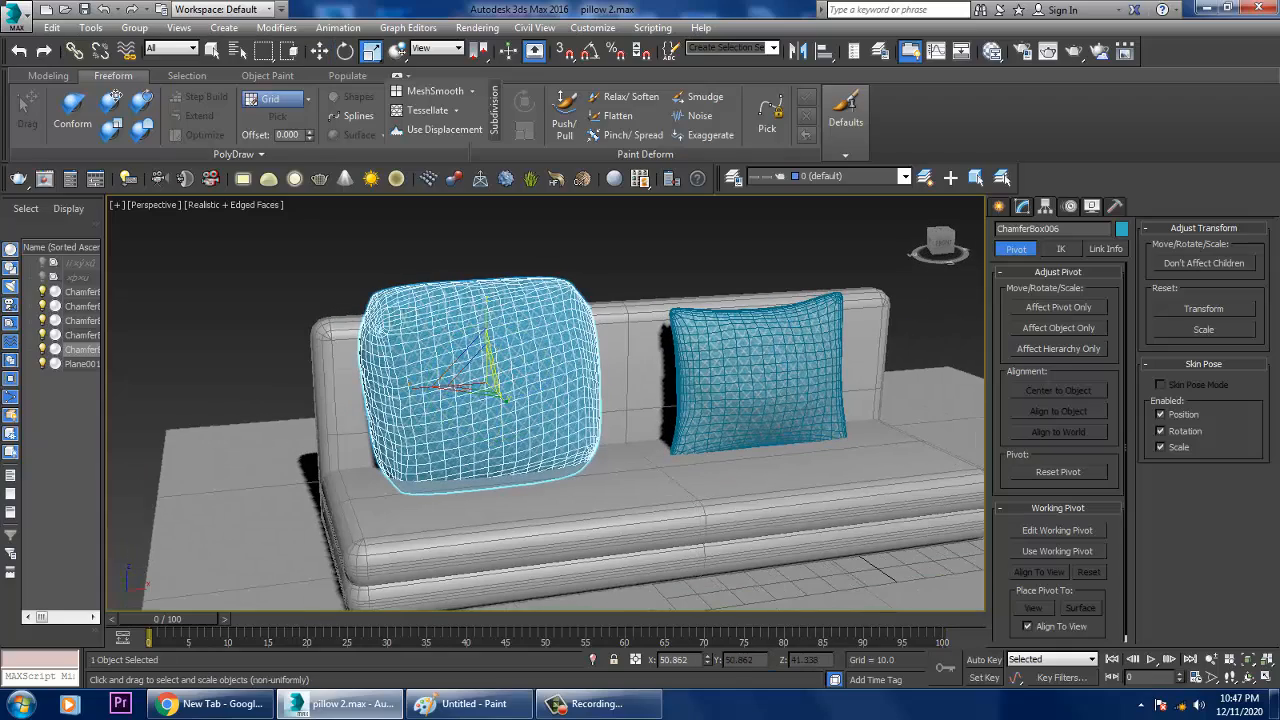
{"action": "left_click_drag", "start_coordinate": [478, 374], "coordinate": [478, 414]}
{"action": "middle_click_drag", "start_coordinate": [478, 414], "coordinate": [590, 408], "text": "alt"}
{"action": "left_click_drag", "start_coordinate": [478, 352], "coordinate": [478, 364]}
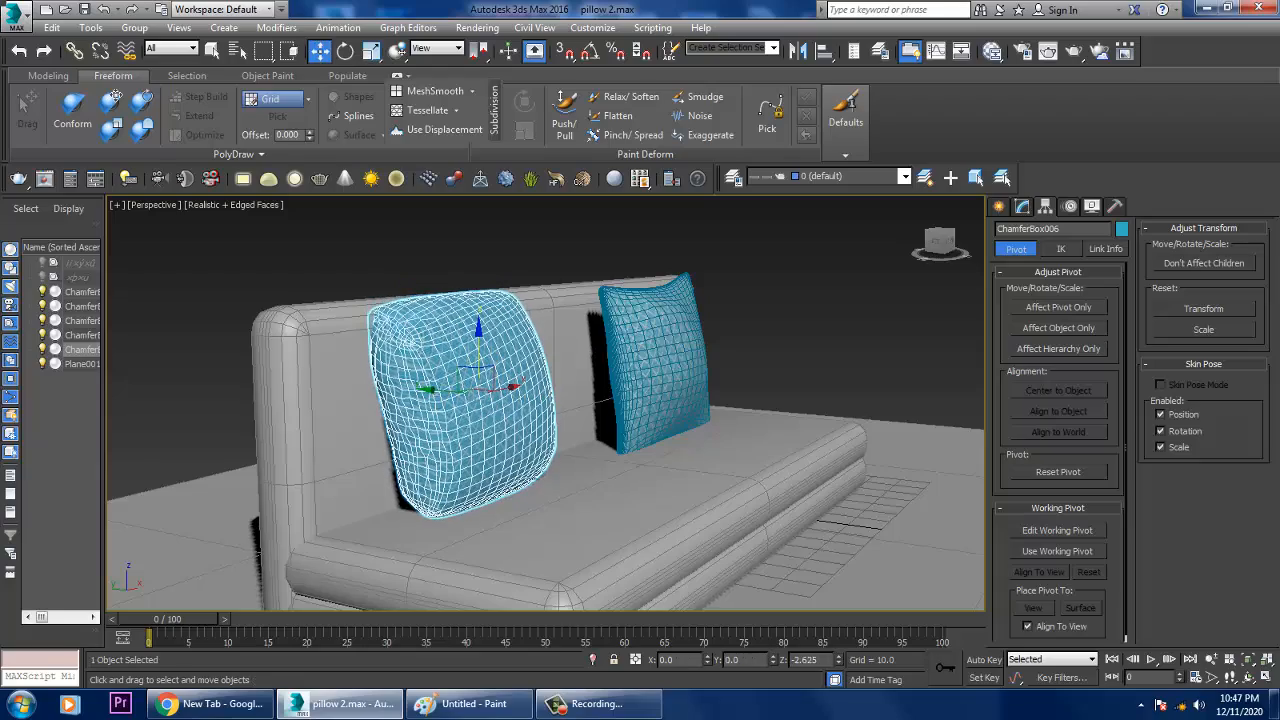
Shift the inflated pillow forward from the backrest to about Y -3.8 and check its placement with and without edged faces
{"action": "middle_click_drag", "start_coordinate": [478, 364], "coordinate": [520, 374], "text": "alt"}
{"action": "left_click_drag", "start_coordinate": [440, 389], "coordinate": [460, 388]}
{"action": "middle_click_drag", "start_coordinate": [460, 388], "coordinate": [405, 408], "text": "alt"}
{"action": "scroll", "coordinate": [497, 425], "scroll_direction": "up", "scroll_amount": 2}
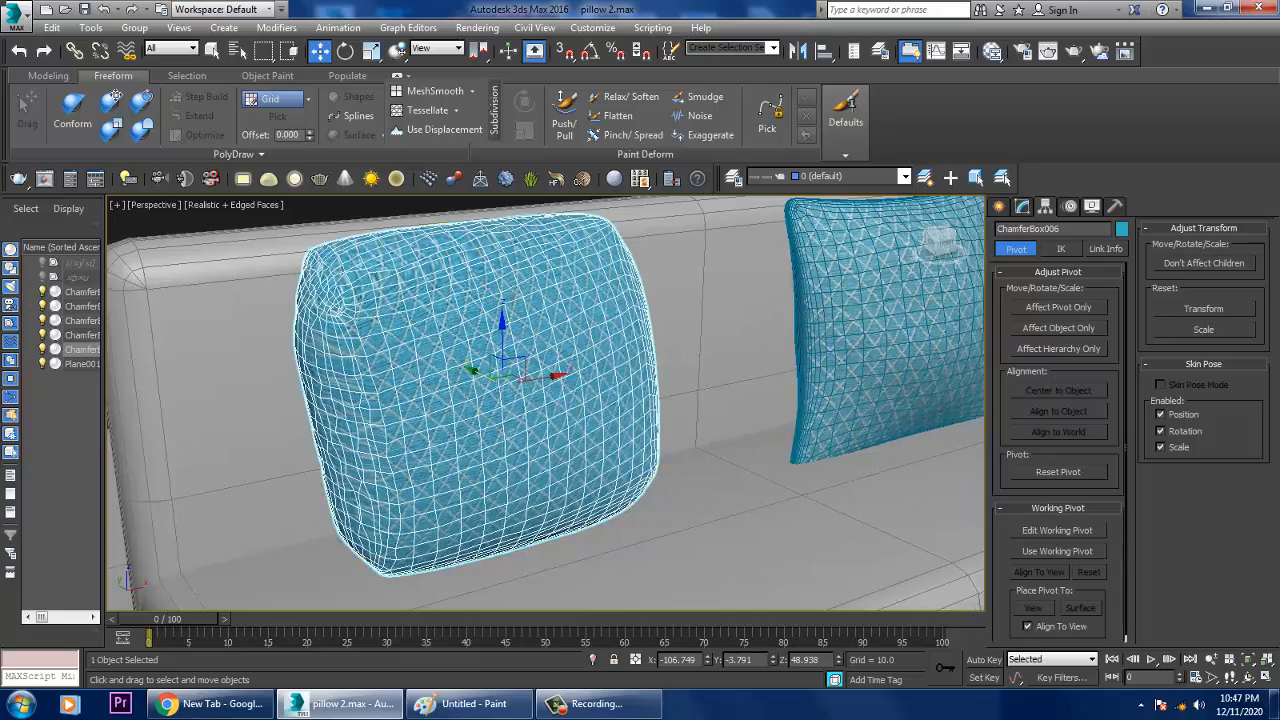
{"action": "scroll", "coordinate": [474, 370], "scroll_direction": "down", "scroll_amount": 1}
{"action": "mouse_move", "coordinate": [474, 370]}
{"action": "middle_mouse_down", "text": "alt"}
{"action": "mouse_move", "coordinate": [525, 382]}
{"action": "mouse_move", "coordinate": [439, 352]}
{"action": "middle_mouse_up", "text": "alt"}
{"action": "scroll", "coordinate": [527, 380], "scroll_direction": "down", "scroll_amount": 1}
{"action": "key", "text": "F4"}
{"action": "key", "text": "F4"}
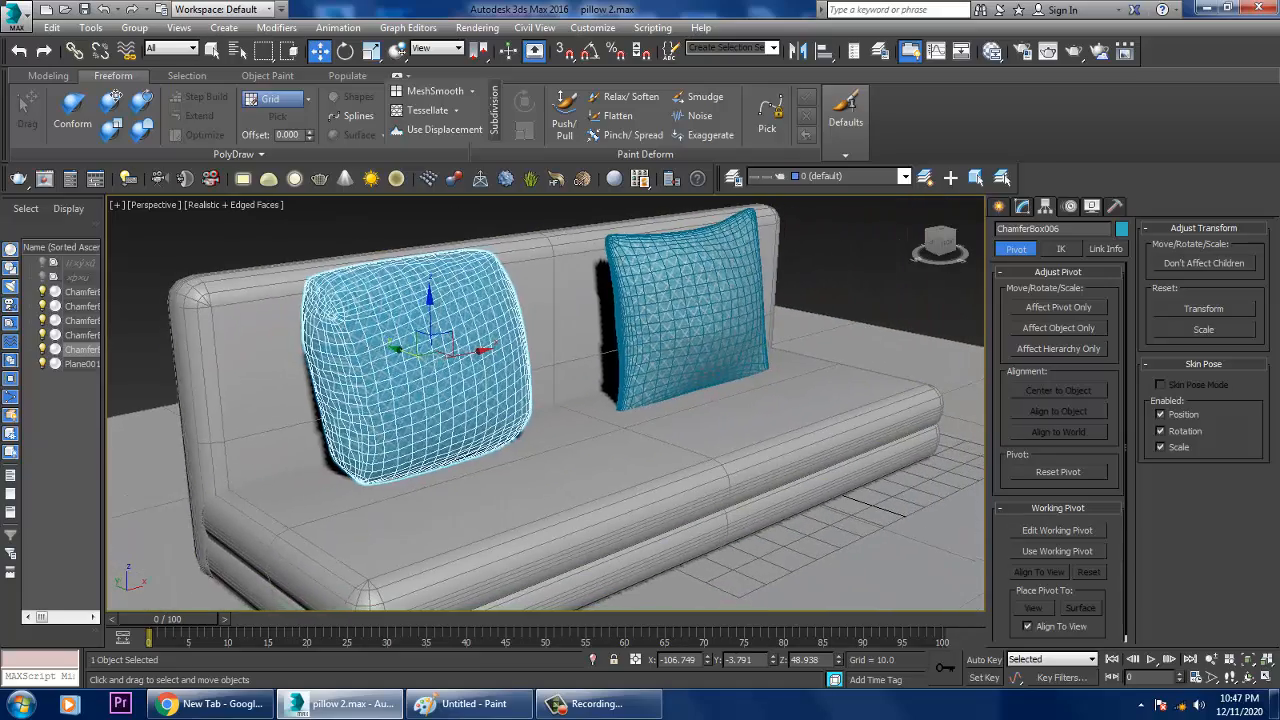